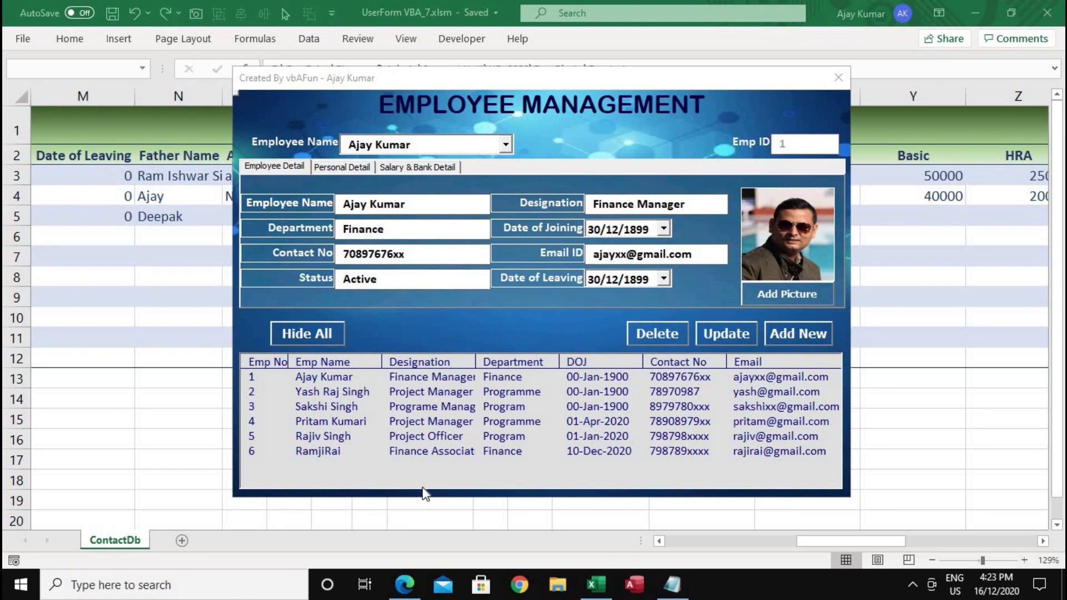
{"action": "left_click", "coordinate": [506, 145]}
{"action": "left_click", "coordinate": [389, 178]}
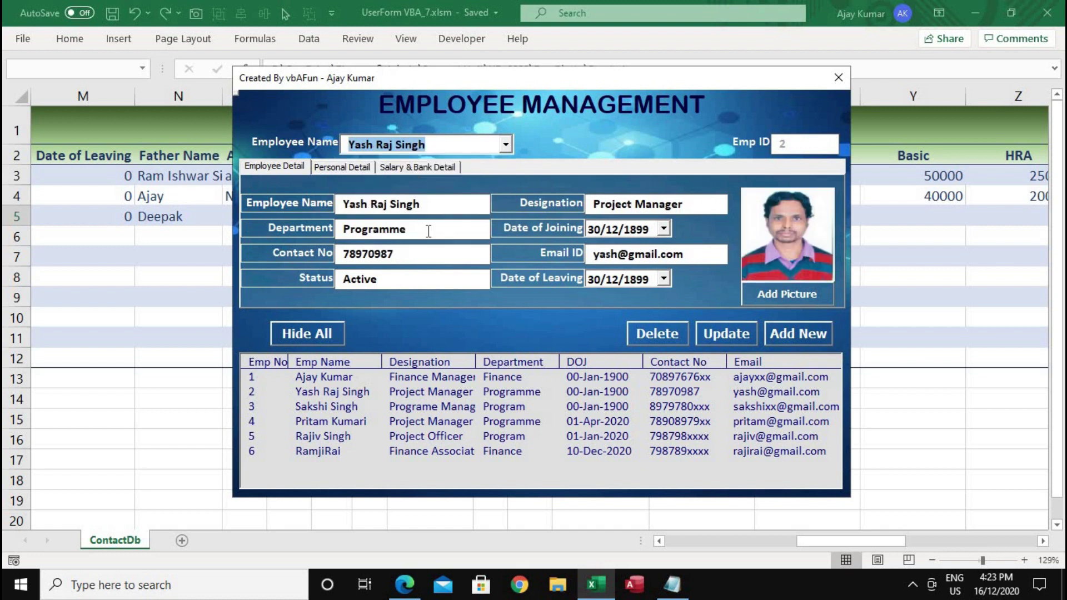
{"action": "left_click", "coordinate": [739, 342]}
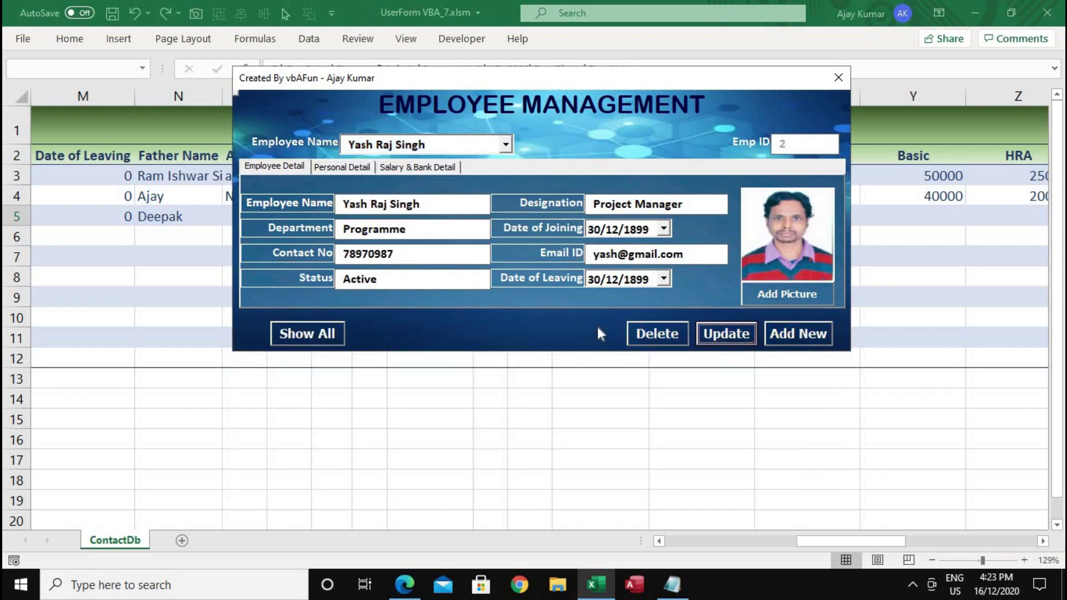
{"action": "left_click", "coordinate": [280, 334]}
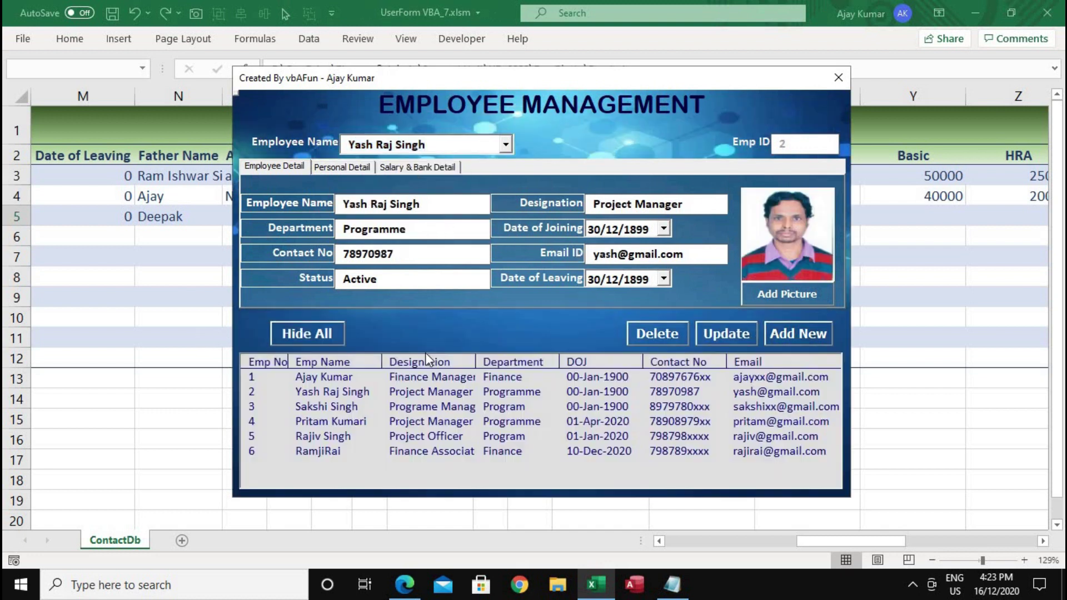
{"action": "left_click", "coordinate": [369, 379]}
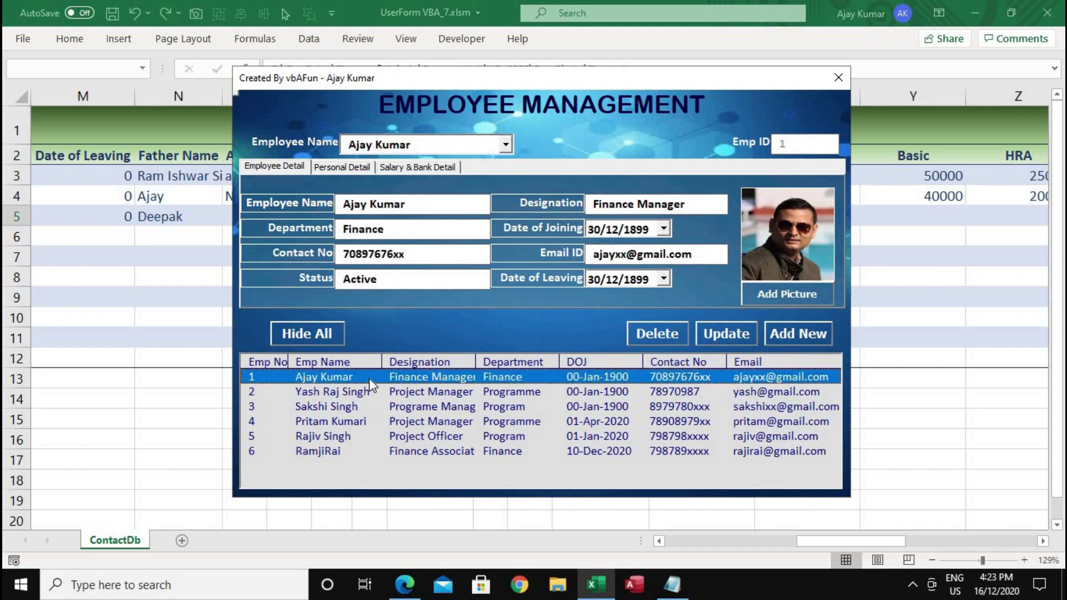
{"action": "key", "text": "Down"}
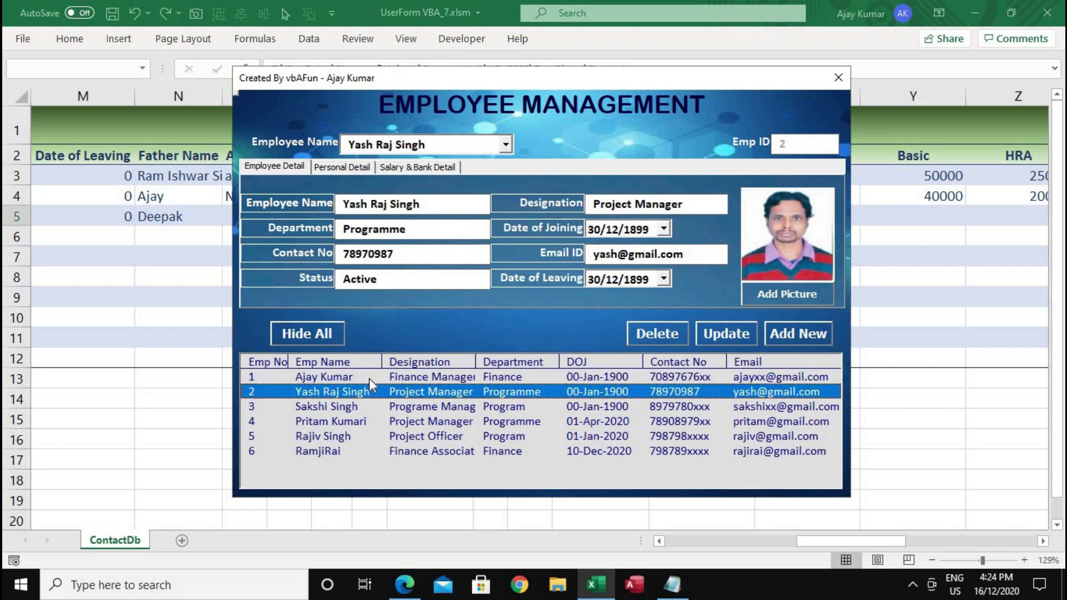
{"action": "key", "text": "Down"}
{"action": "left_click", "coordinate": [369, 378]}
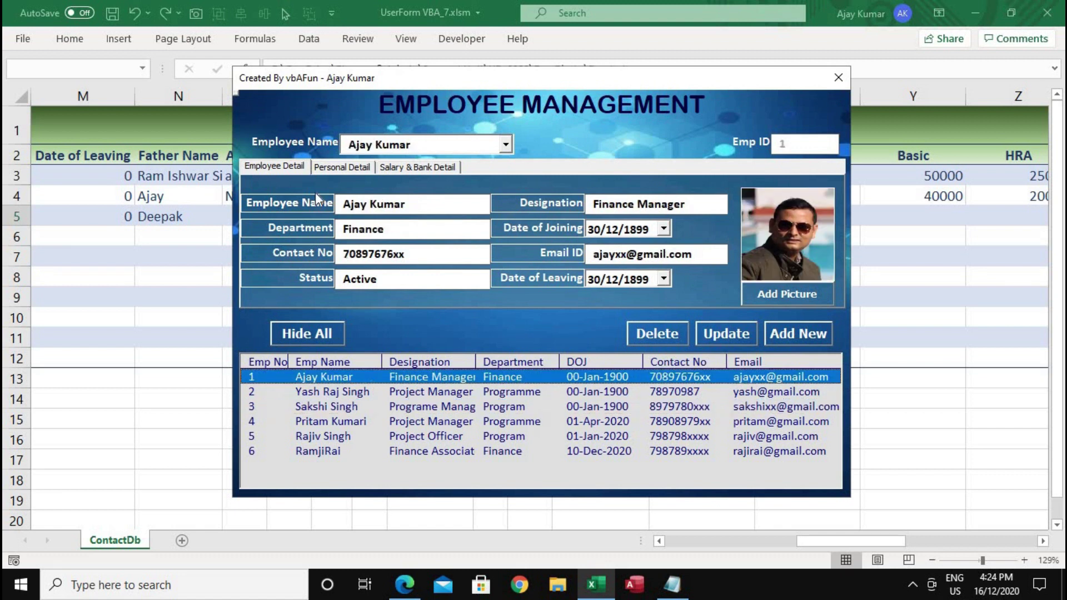
{"action": "left_click", "coordinate": [292, 168]}
{"action": "left_click", "coordinate": [341, 167]}
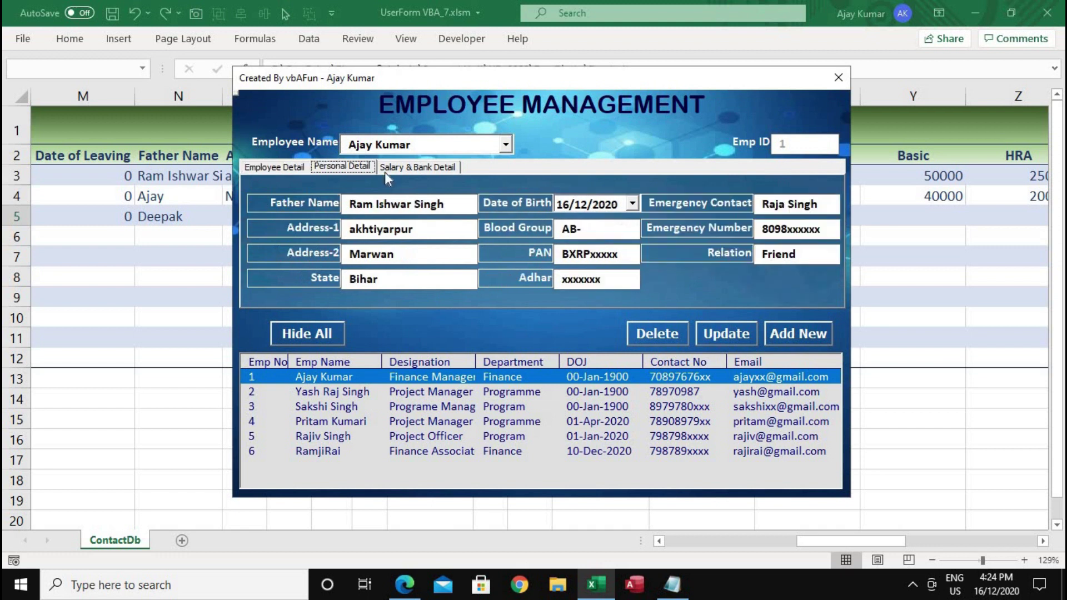
{"action": "left_click", "coordinate": [443, 168]}
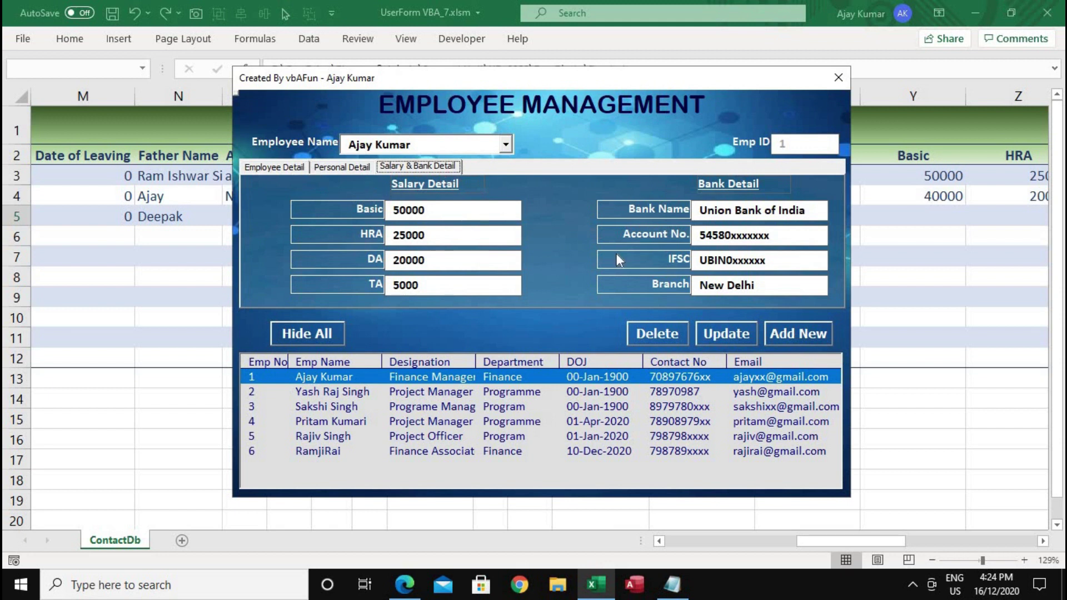
{"action": "left_click", "coordinate": [507, 145]}
{"action": "left_click", "coordinate": [392, 176]}
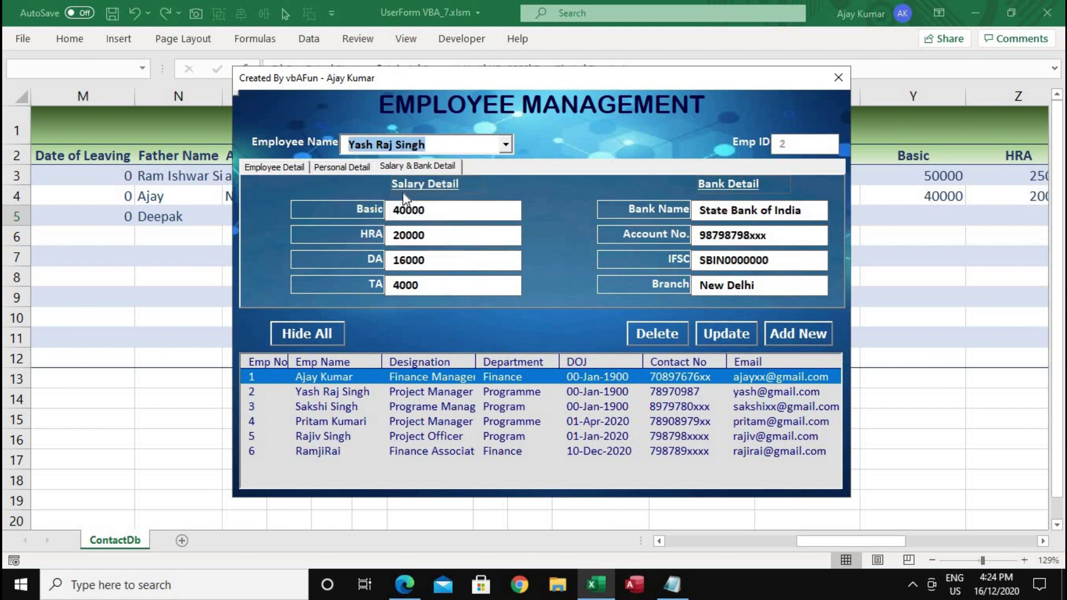
{"action": "left_click", "coordinate": [348, 168]}
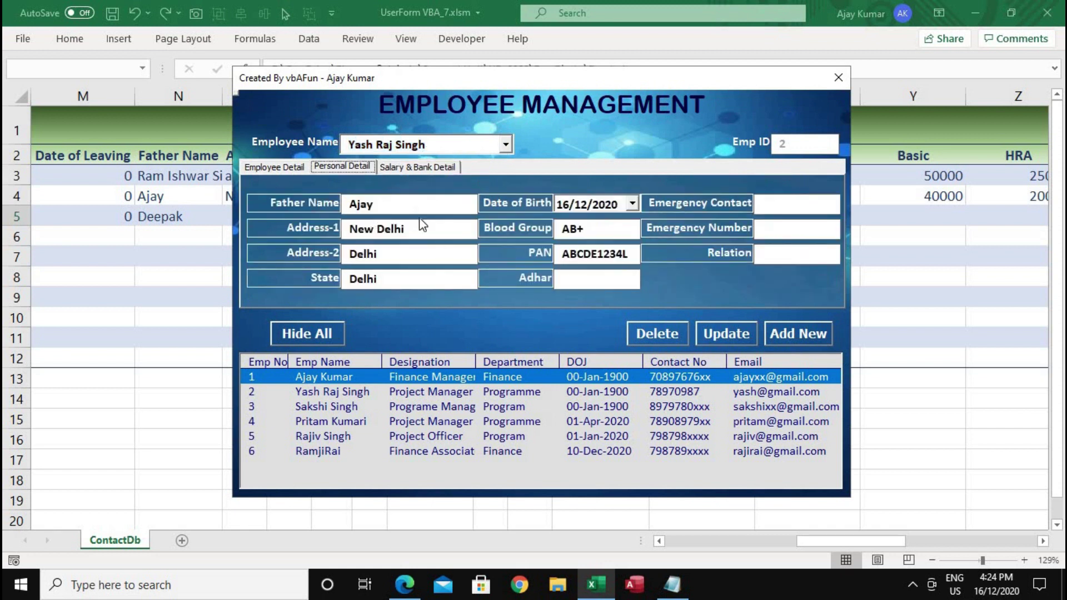
{"action": "left_click", "coordinate": [286, 165]}
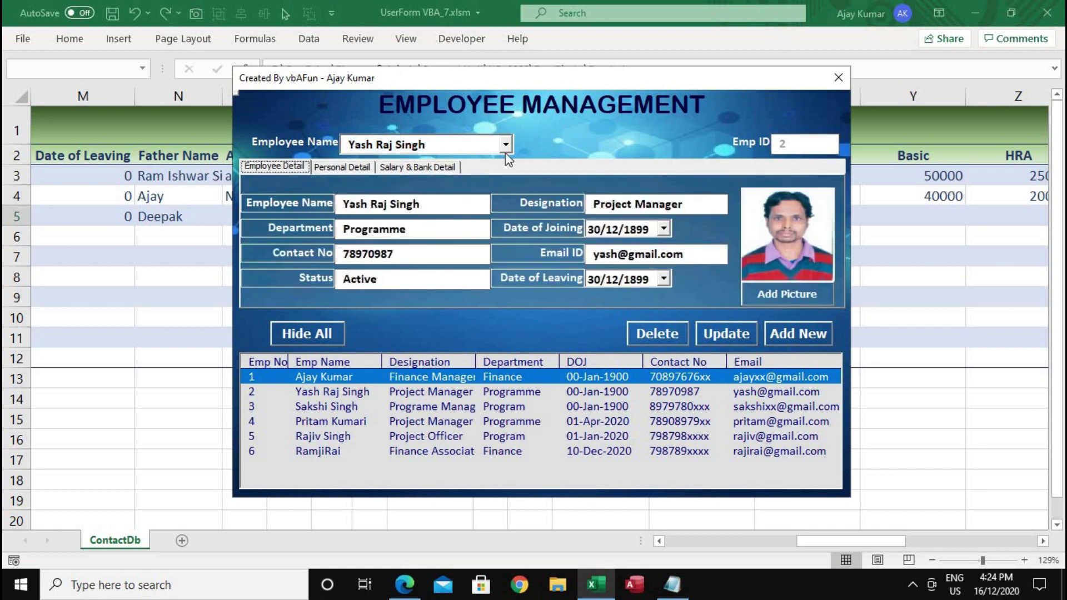
{"action": "left_click", "coordinate": [506, 144]}
{"action": "left_click", "coordinate": [396, 193]}
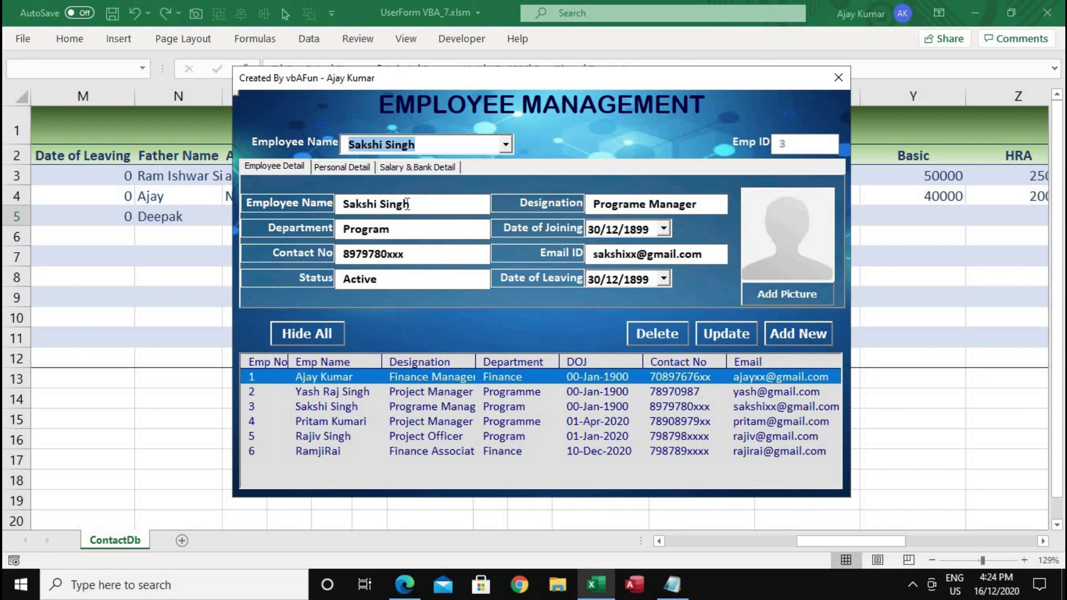
{"action": "left_click", "coordinate": [328, 168]}
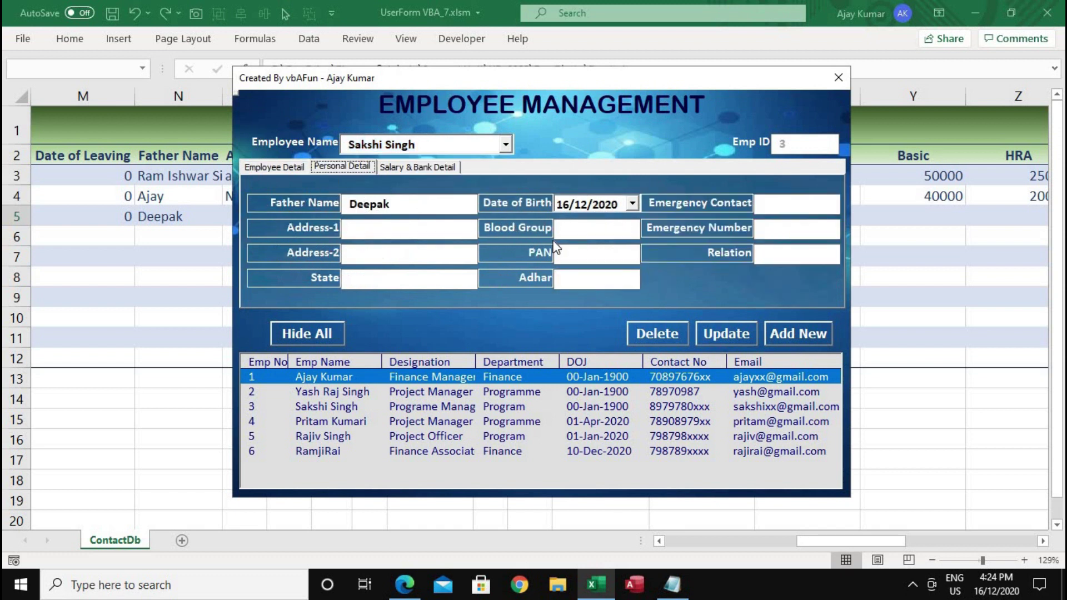
{"action": "left_click", "coordinate": [414, 166]}
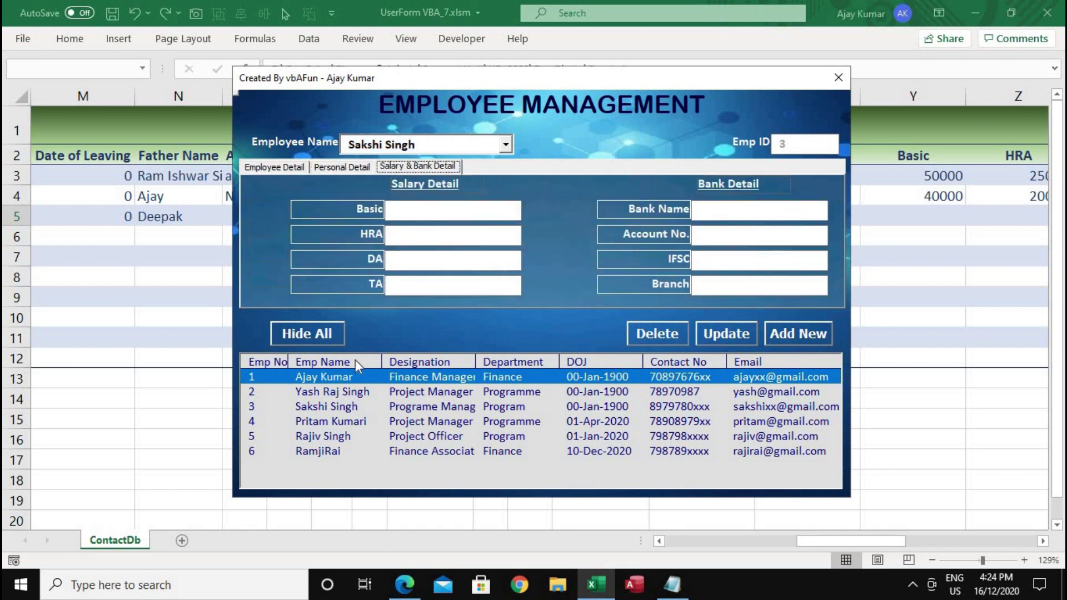
{"action": "left_click", "coordinate": [317, 392]}
{"action": "key", "text": "Up"}
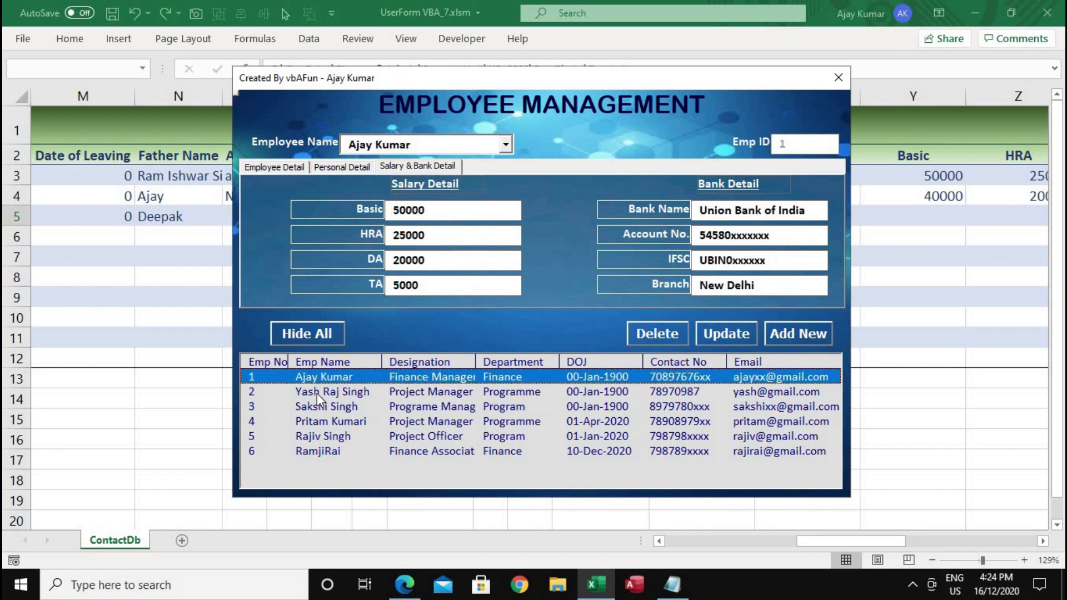
{"action": "key", "text": "Down"}
{"action": "key", "text": "Down"}
{"action": "key", "text": "Down"}
{"action": "key", "text": "Down"}
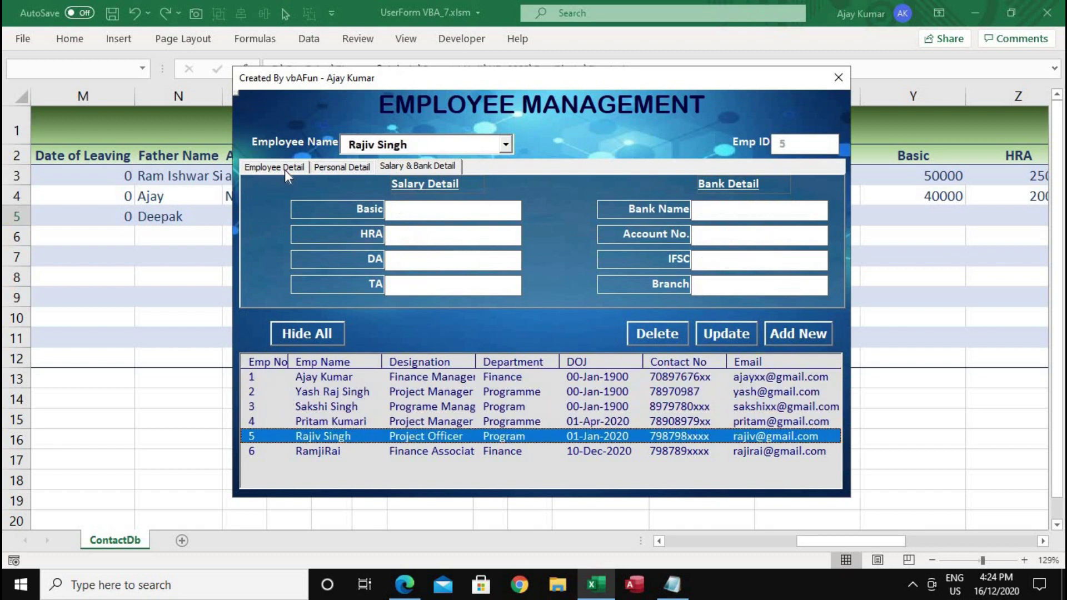
{"action": "left_click", "coordinate": [285, 169]}
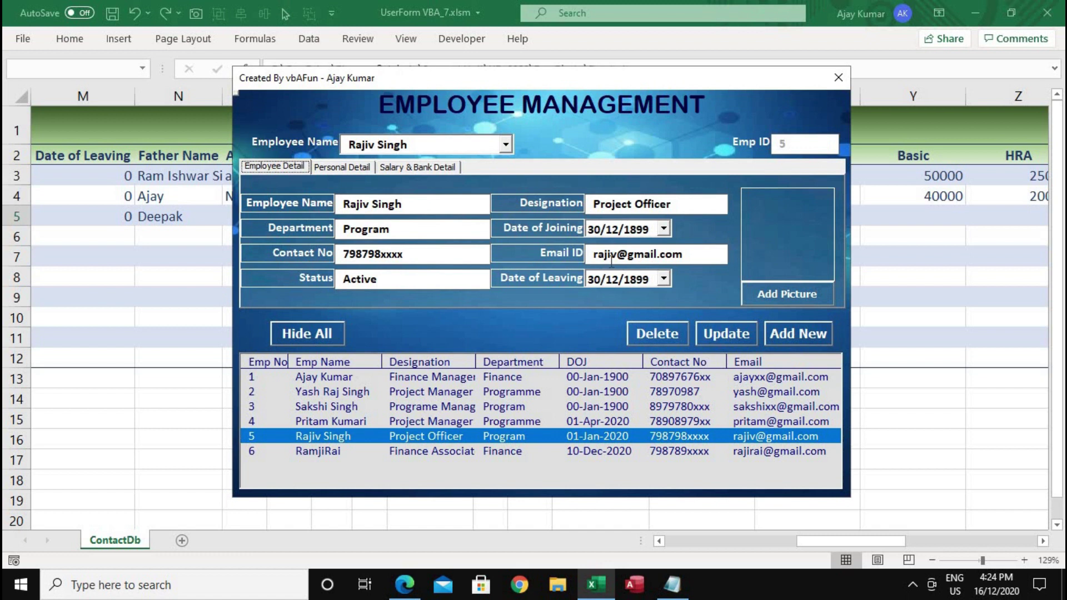
{"action": "left_click", "coordinate": [477, 409]}
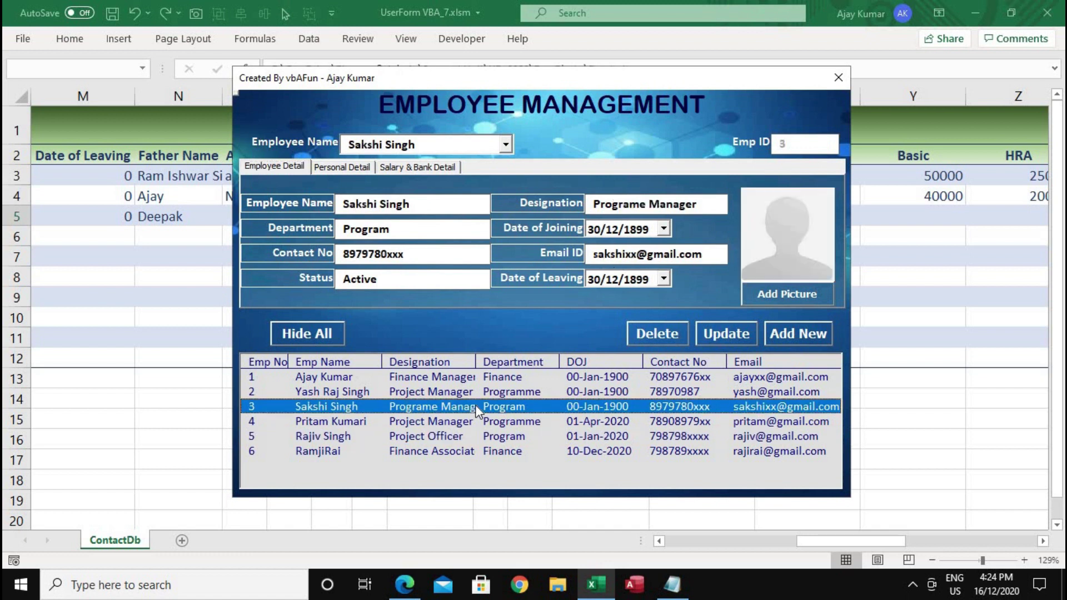
{"action": "key", "text": "Up"}
{"action": "key", "text": "Up"}
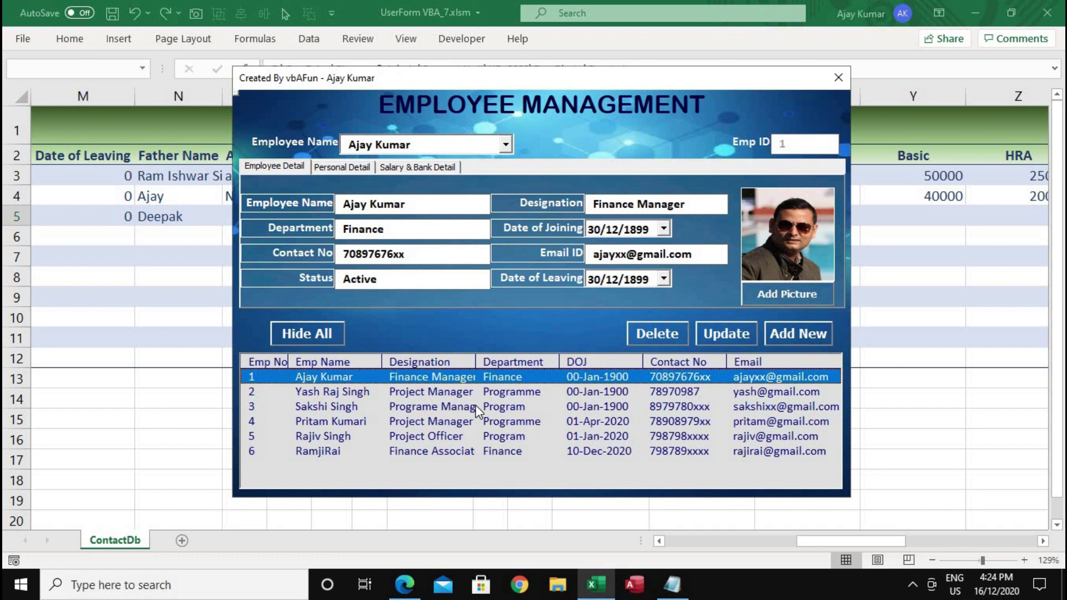
{"action": "key", "text": "Down"}
{"action": "key", "text": "Down"}
{"action": "key", "text": "Down"}
{"action": "key", "text": "Down"}
{"action": "key", "text": "Up"}
{"action": "key", "text": "Up"}
{"action": "key", "text": "Up"}
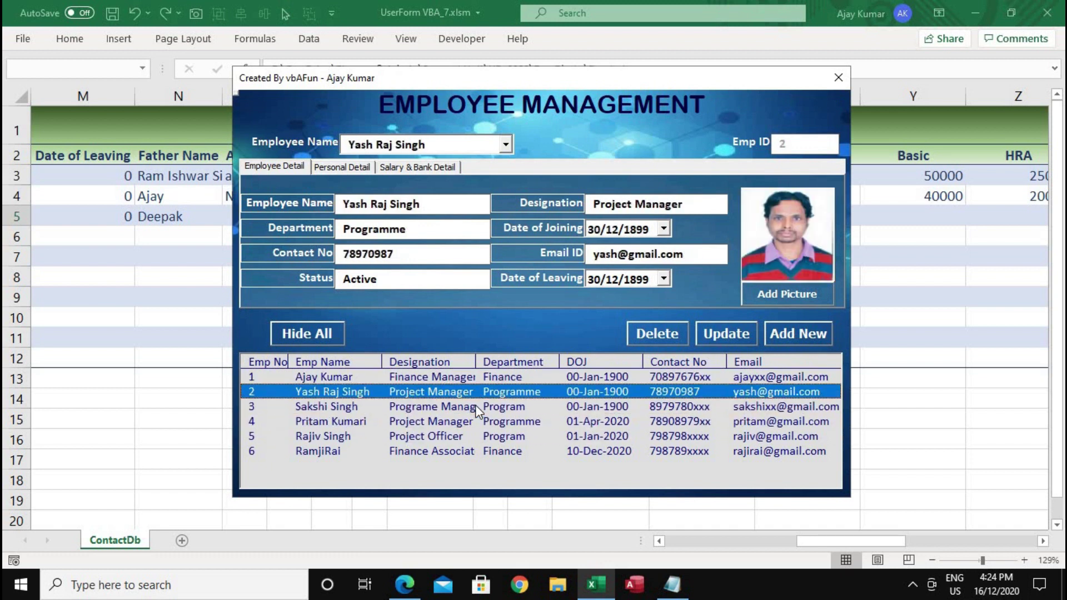
{"action": "key", "text": "Up"}
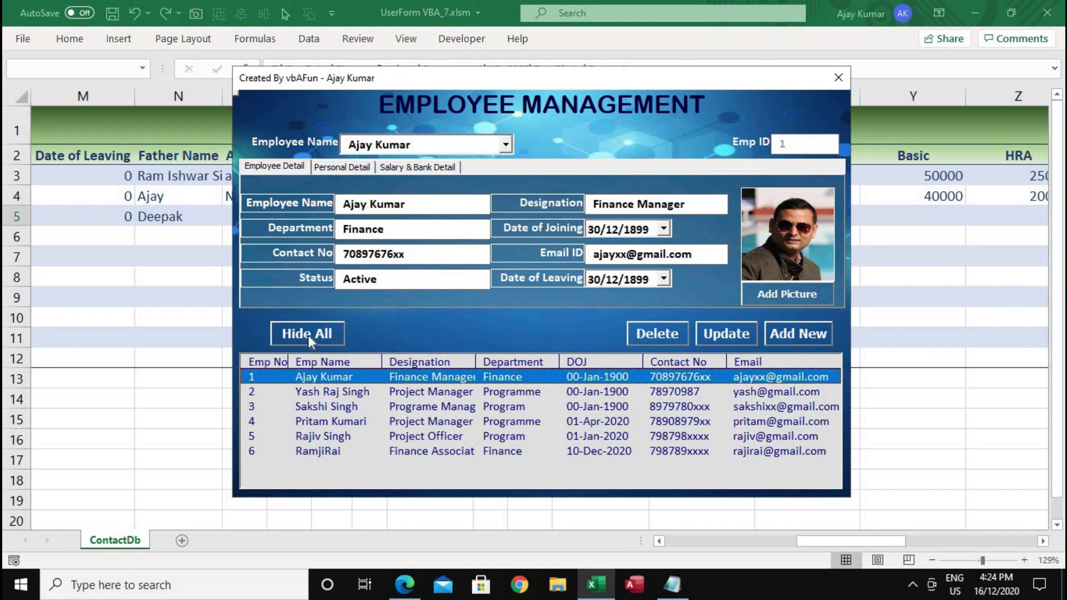
{"action": "left_click", "coordinate": [364, 169]}
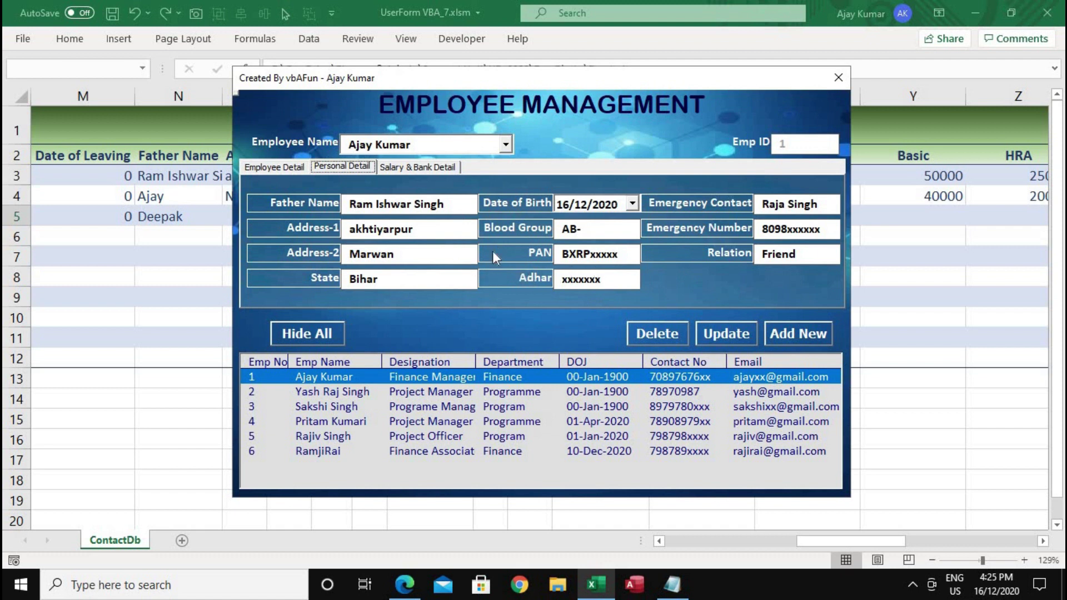
{"action": "left_click", "coordinate": [435, 166]}
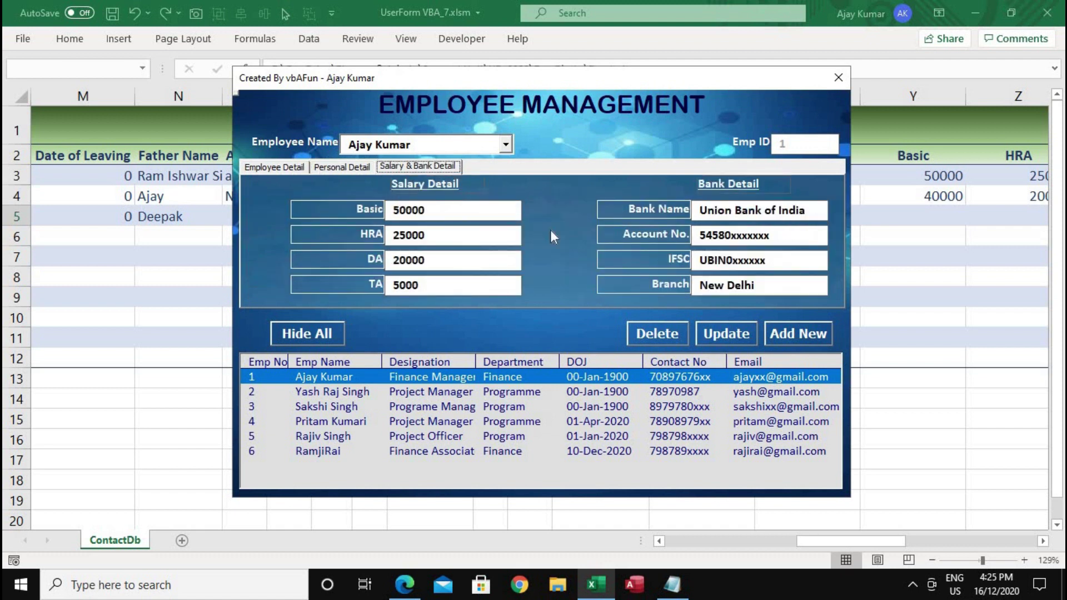
{"action": "left_click", "coordinate": [344, 167]}
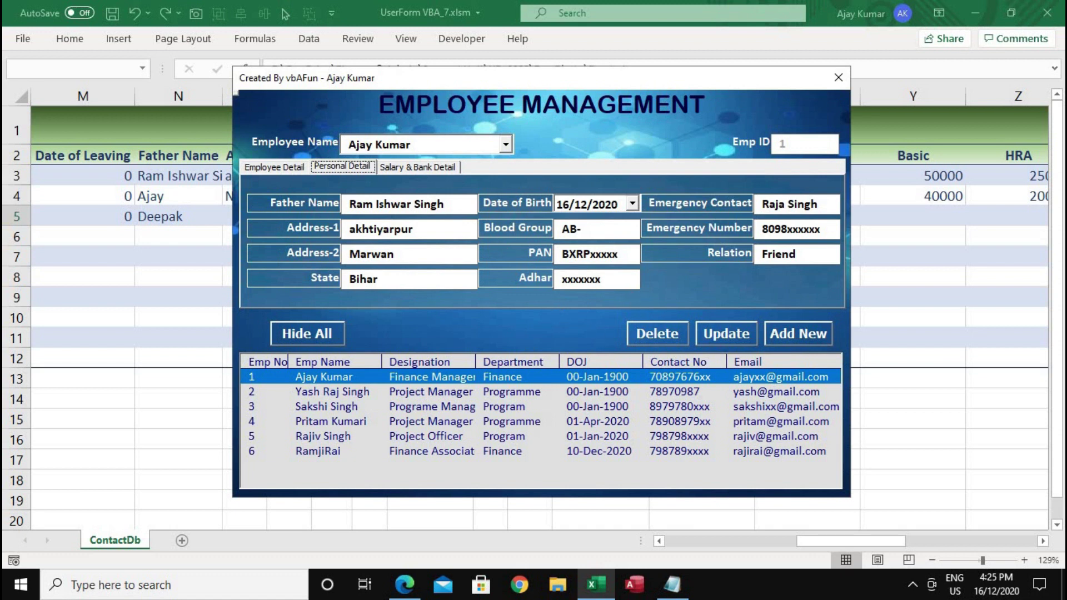
{"action": "left_click", "coordinate": [418, 166]}
{"action": "left_click", "coordinate": [336, 165]}
{"action": "left_click", "coordinate": [271, 166]}
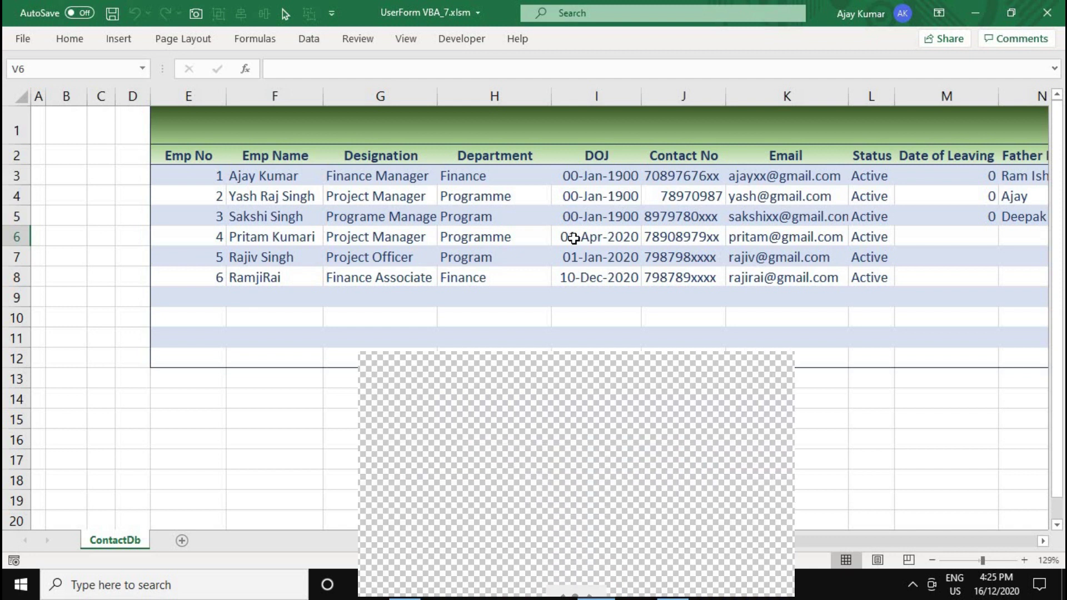
Select columns O through X (Add-1 to Relation) and auto-fit their widths.
{"action": "scroll", "coordinate": [574, 238], "scroll_direction": "right", "scroll_amount": 2}
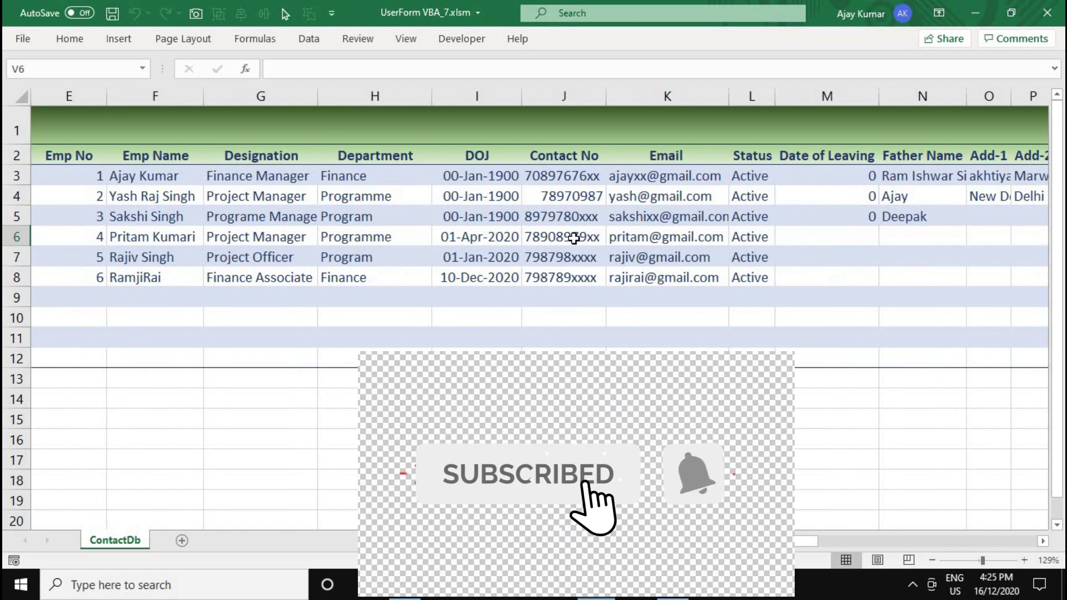
{"action": "scroll", "coordinate": [572, 239], "scroll_direction": "right", "scroll_amount": 2}
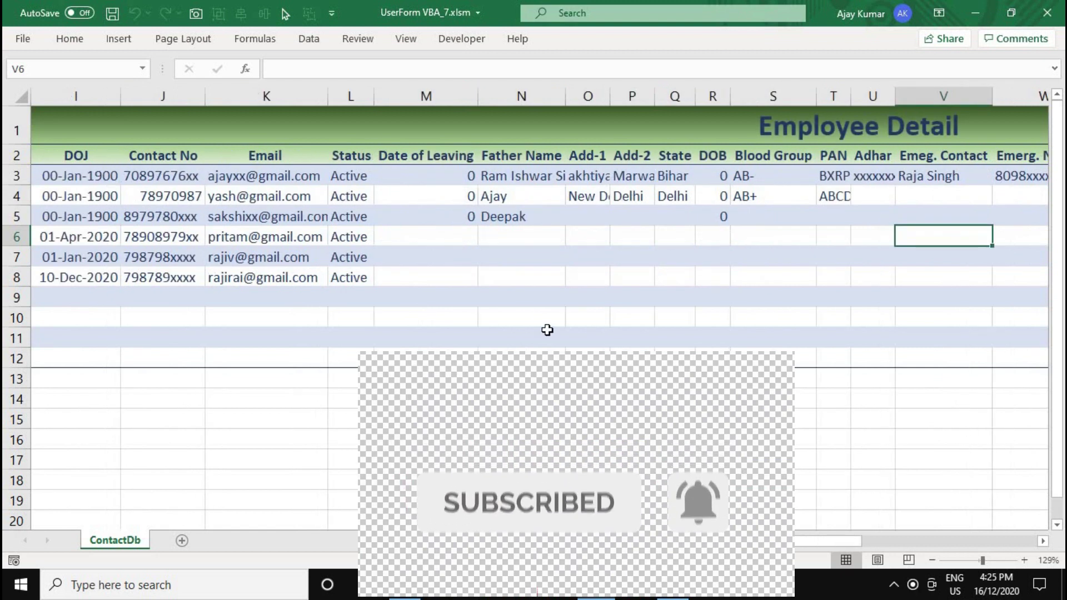
{"action": "mouse_move", "coordinate": [588, 96]}
{"action": "left_mouse_down"}
{"action": "mouse_move", "coordinate": [1056, 119]}
{"action": "mouse_move", "coordinate": [1062, 130]}
{"action": "left_mouse_up"}
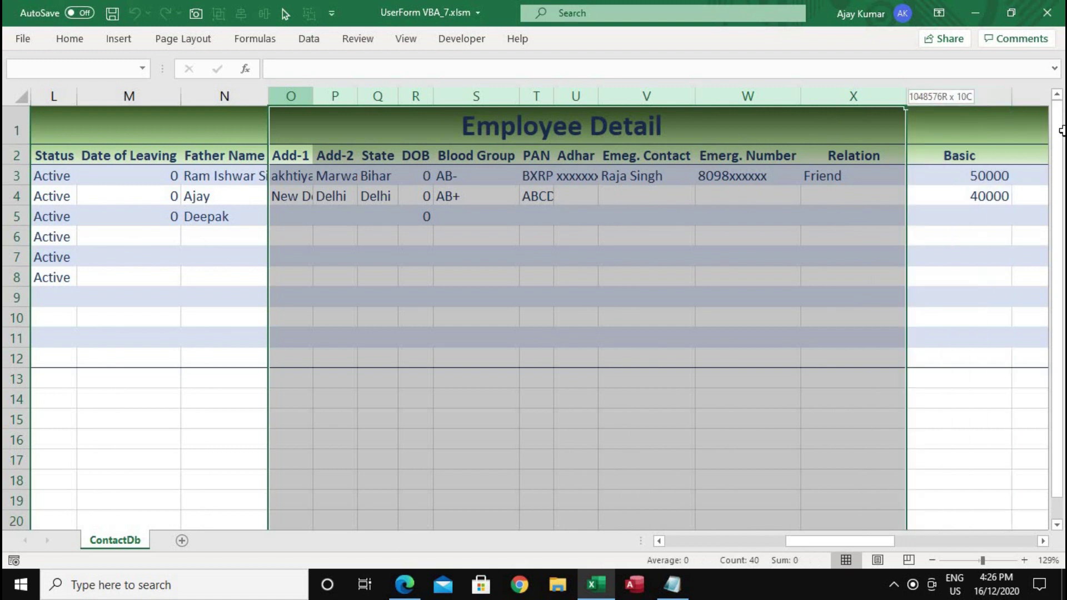
{"action": "left_click_drag", "start_coordinate": [1062, 131], "coordinate": [866, 213]}
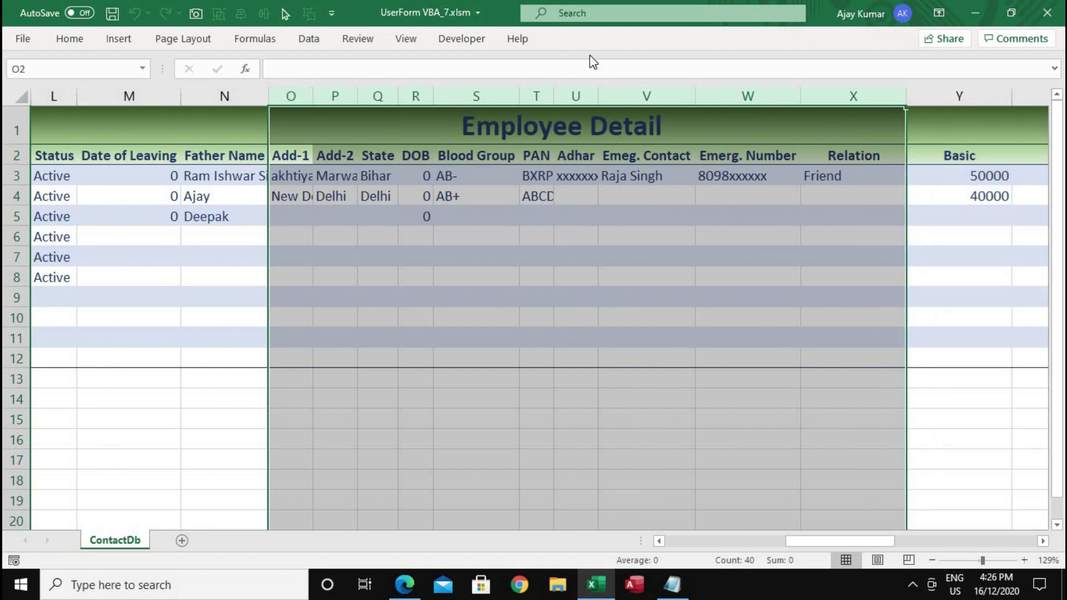
{"action": "double_click", "coordinate": [598, 96]}
{"action": "left_click", "coordinate": [611, 256]}
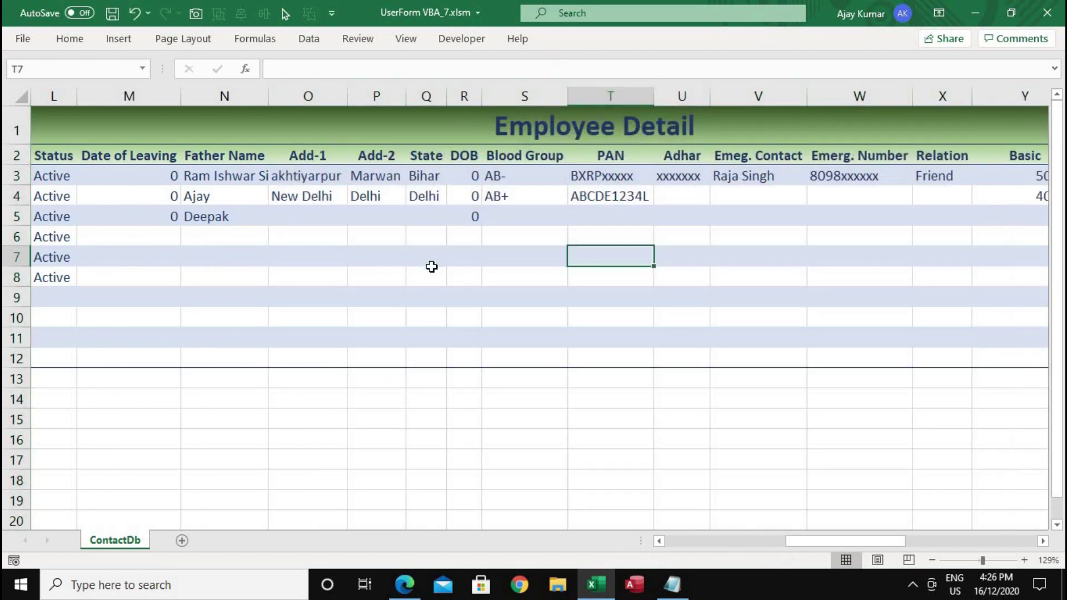
Open the Employee_Management form in the VBA designer and inspect Date of Leaving, Father Name, address and State fields.
{"action": "key", "text": "alt+F11"}
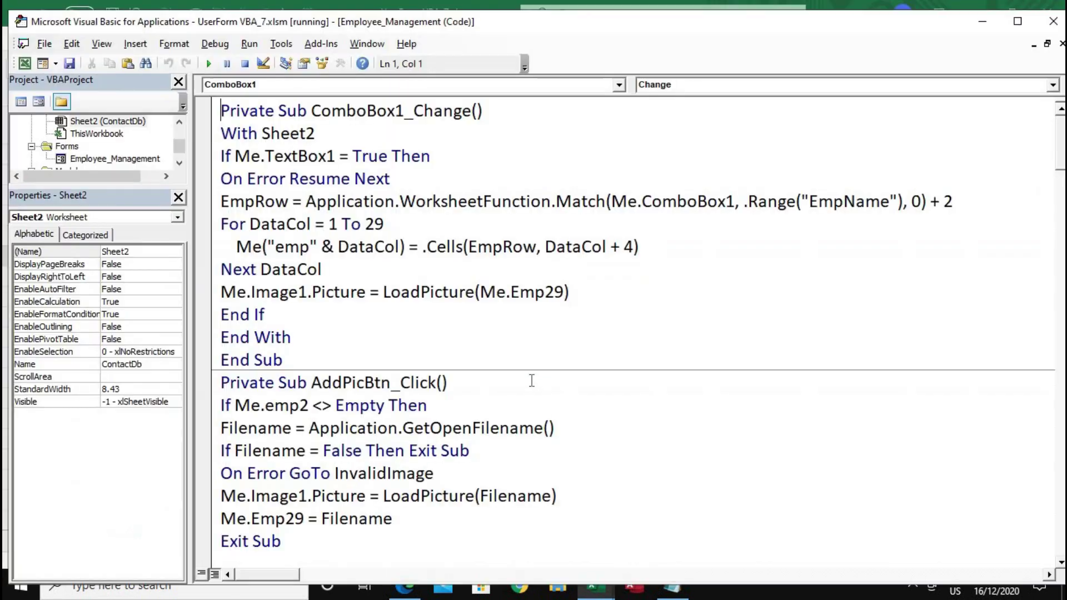
{"action": "left_click", "coordinate": [98, 161]}
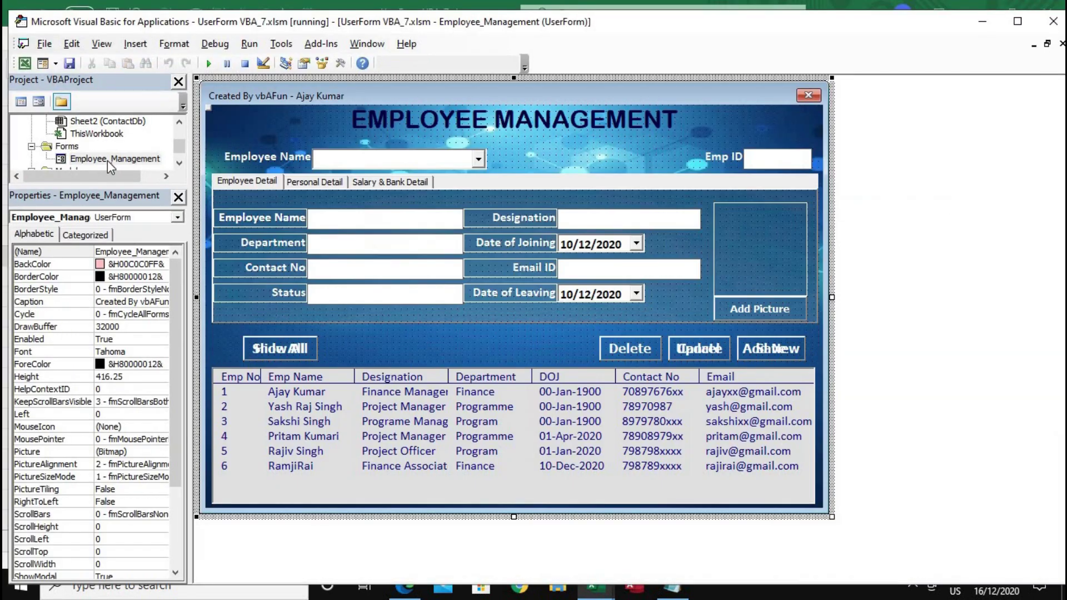
{"action": "left_click", "coordinate": [585, 298]}
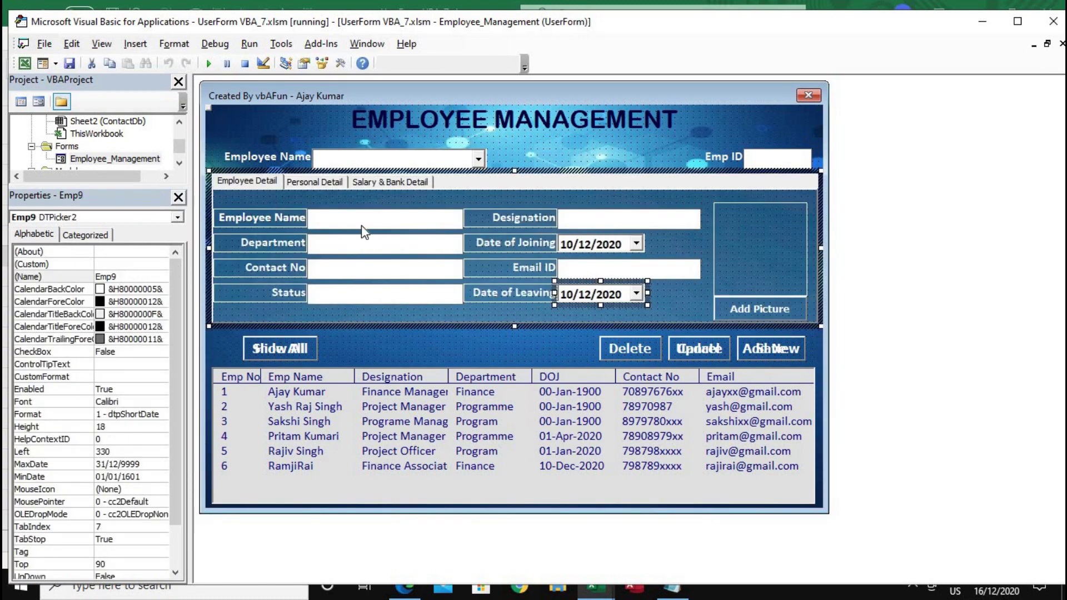
{"action": "left_click", "coordinate": [321, 184]}
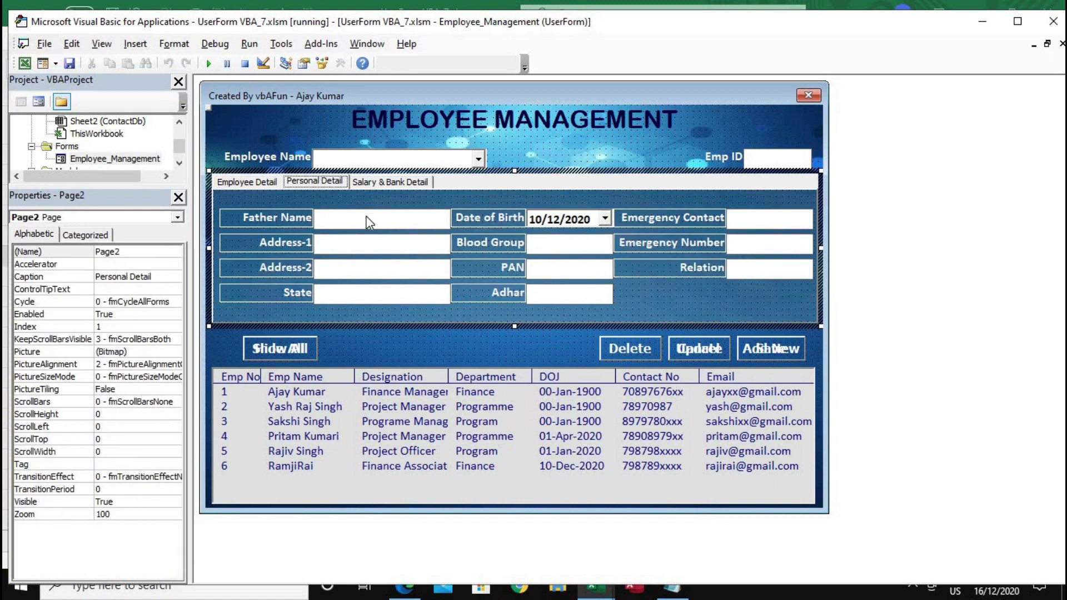
{"action": "left_click", "coordinate": [367, 223]}
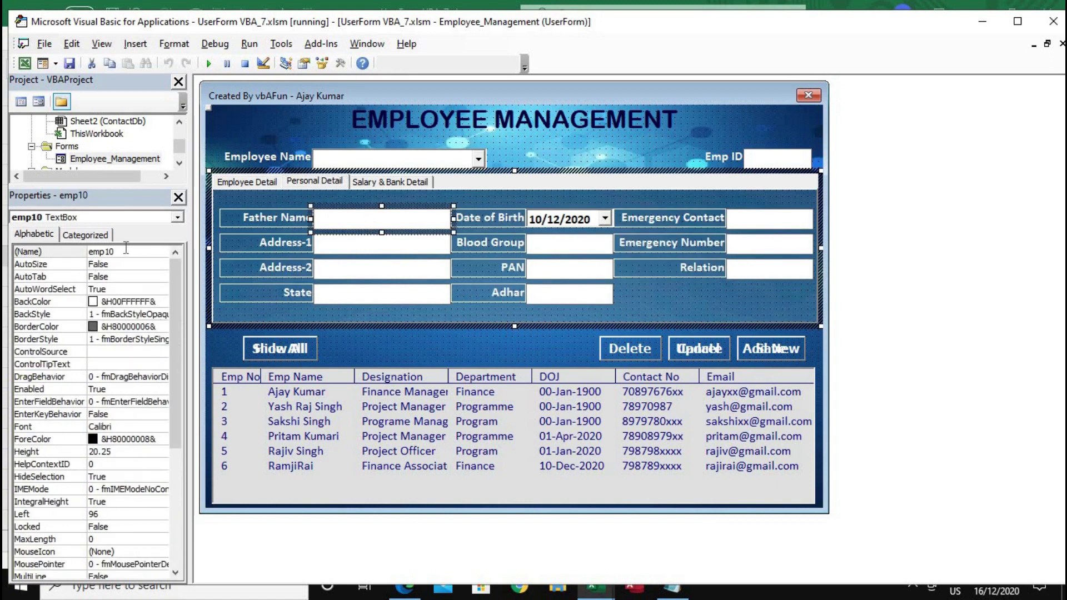
{"action": "left_click", "coordinate": [342, 251]}
{"action": "left_click", "coordinate": [349, 267]}
{"action": "left_click", "coordinate": [359, 295]}
Inspect the Date of Birth, Blood Group, PAN, Adhar, Emergency Contact, Emergency Number and Relation boxes.
{"action": "left_click", "coordinate": [559, 219]}
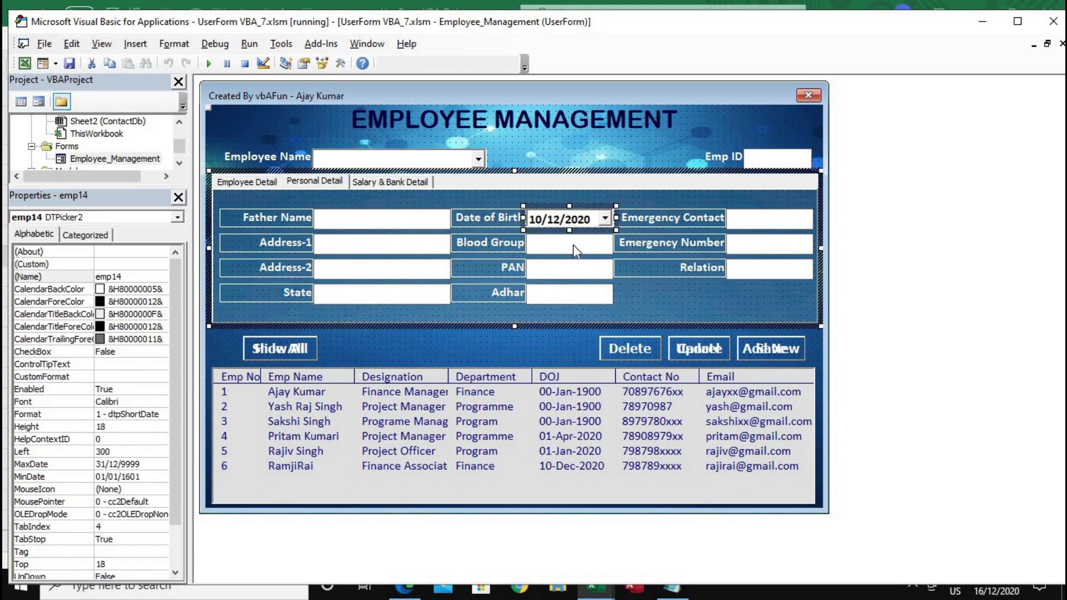
{"action": "left_click", "coordinate": [573, 244]}
{"action": "left_click", "coordinate": [577, 264]}
{"action": "left_click", "coordinate": [586, 296]}
{"action": "left_click", "coordinate": [749, 227]}
{"action": "left_click", "coordinate": [755, 252]}
{"action": "left_click", "coordinate": [767, 270]}
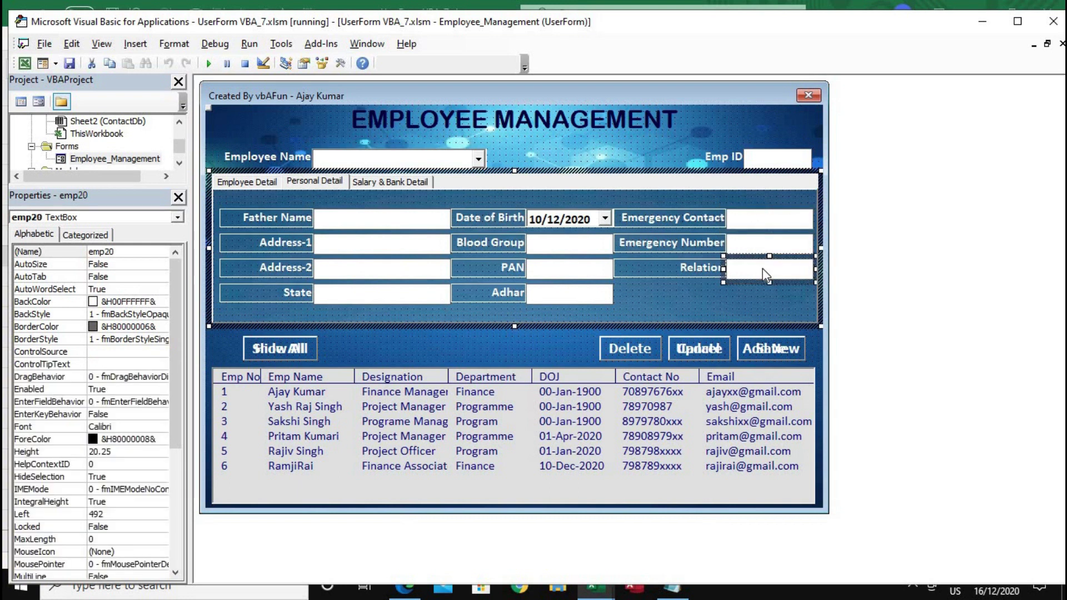
On the Salary & Bank Detail page, inspect Basic, HRA, DA, TA, Bank Name, Account No. and IFSC.
{"action": "left_click", "coordinate": [414, 183]}
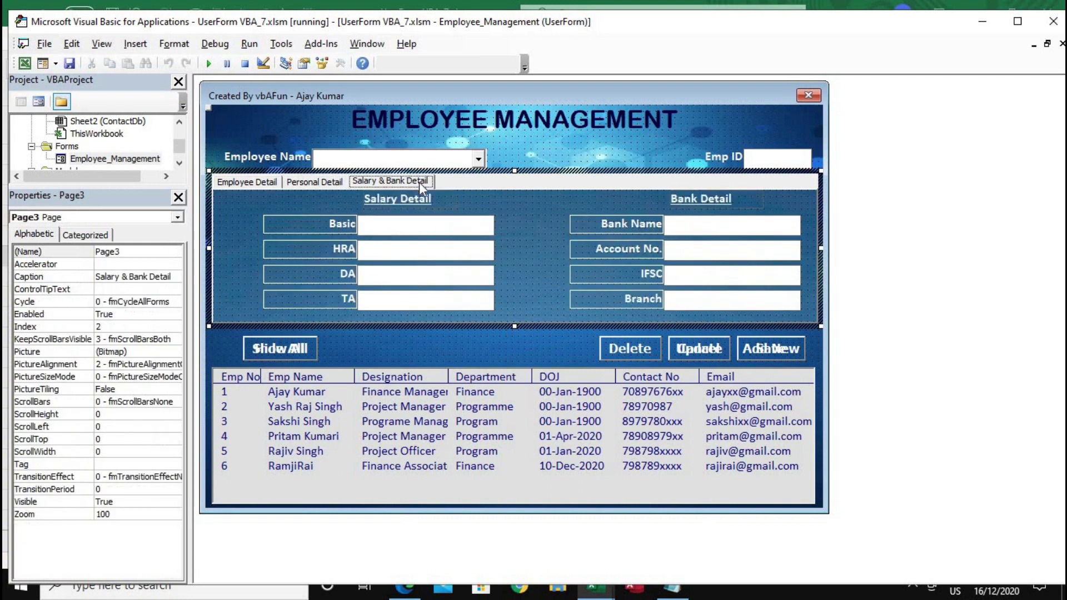
{"action": "left_click", "coordinate": [398, 229]}
{"action": "left_click", "coordinate": [434, 256]}
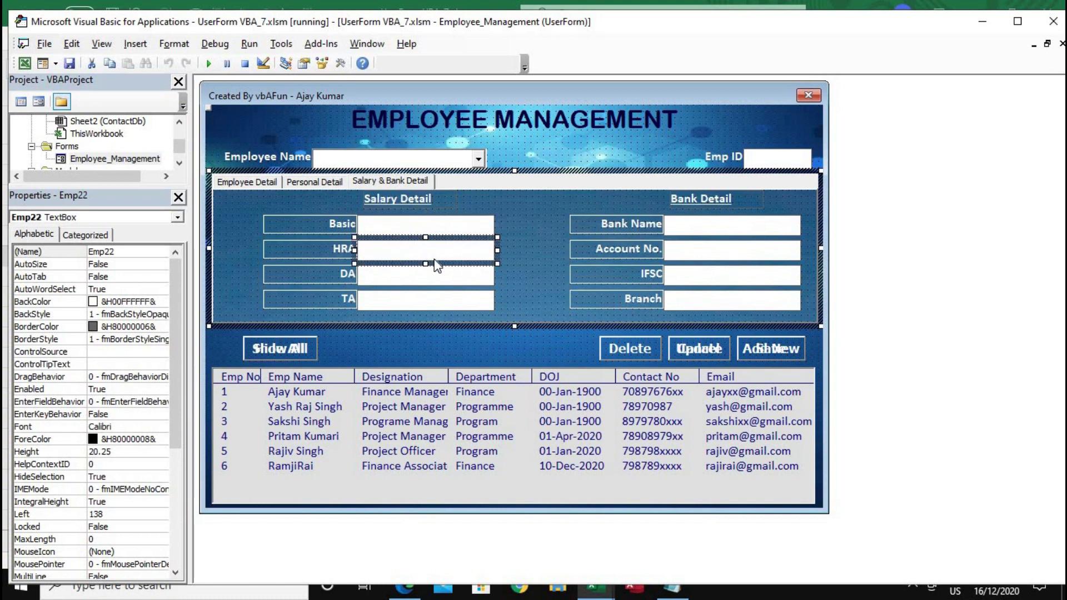
{"action": "left_click", "coordinate": [439, 276]}
{"action": "left_click", "coordinate": [440, 298]}
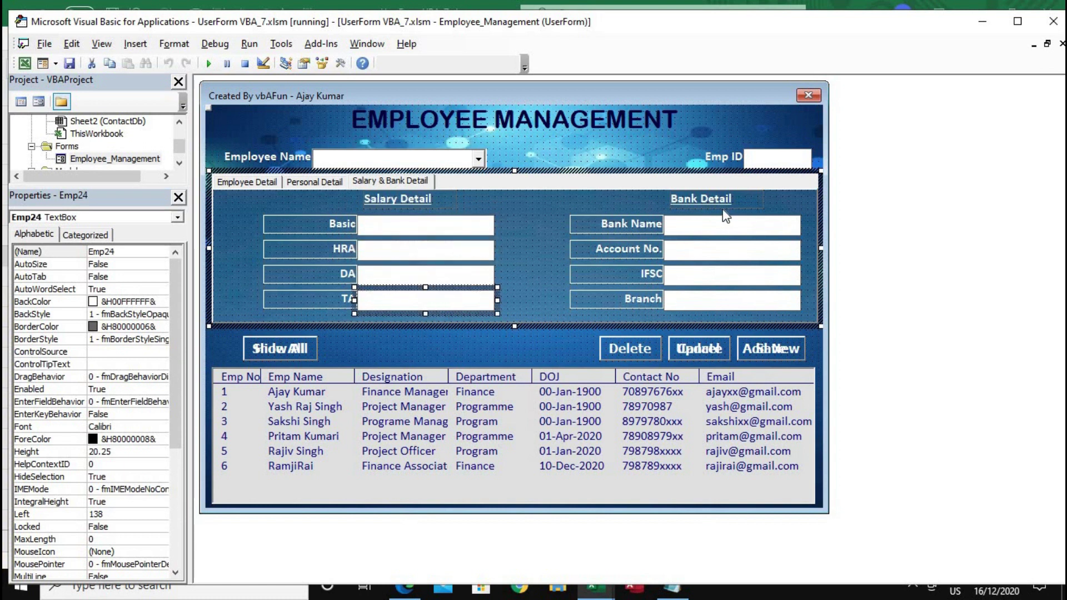
{"action": "left_click", "coordinate": [727, 227]}
{"action": "left_click", "coordinate": [735, 253]}
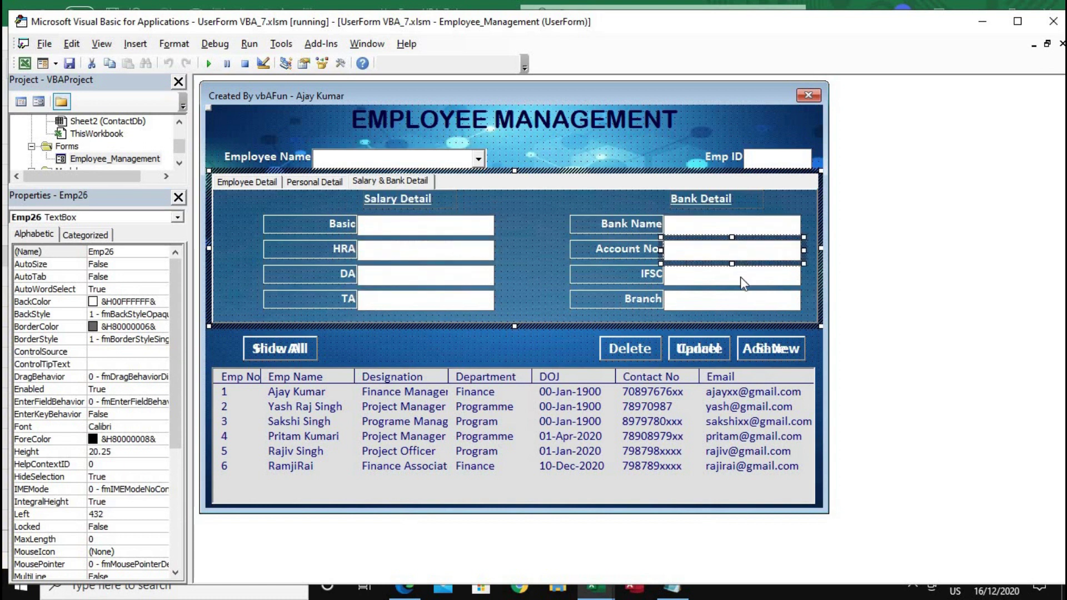
{"action": "left_click", "coordinate": [741, 277]}
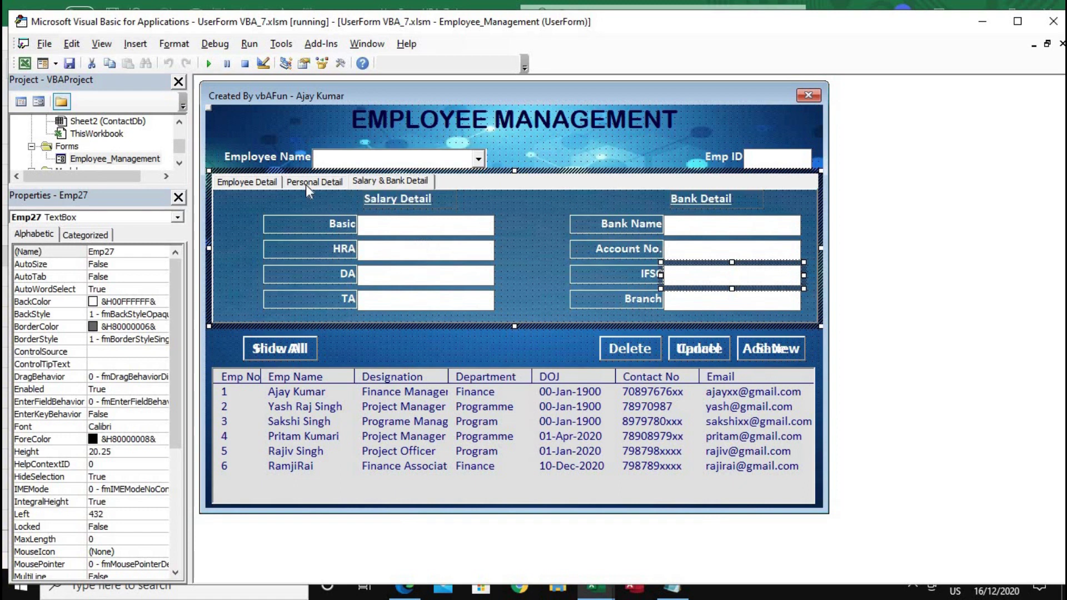
Recheck the Date of Leaving, Father Name and Address-1 controls, then return to Excel.
{"action": "left_click", "coordinate": [306, 184]}
{"action": "left_click", "coordinate": [259, 183]}
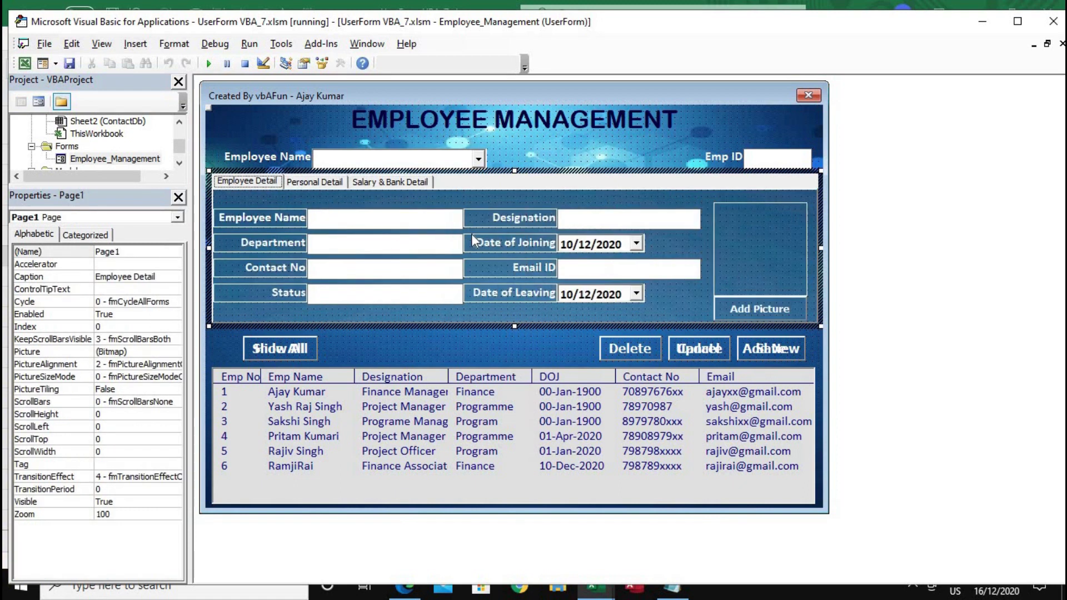
{"action": "left_click", "coordinate": [604, 295]}
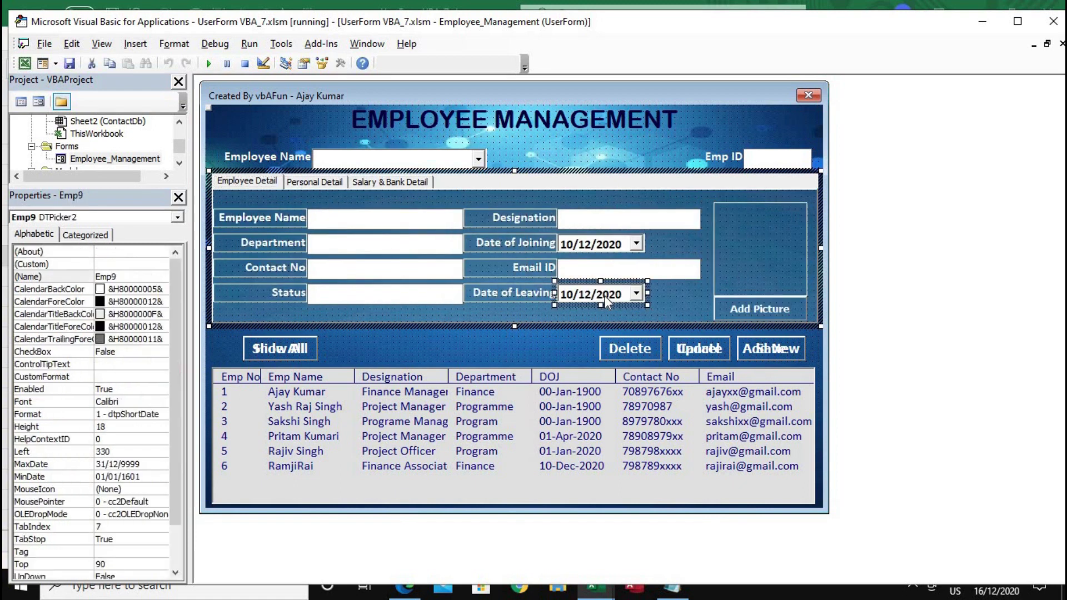
{"action": "left_click", "coordinate": [311, 182]}
{"action": "left_click", "coordinate": [364, 229]}
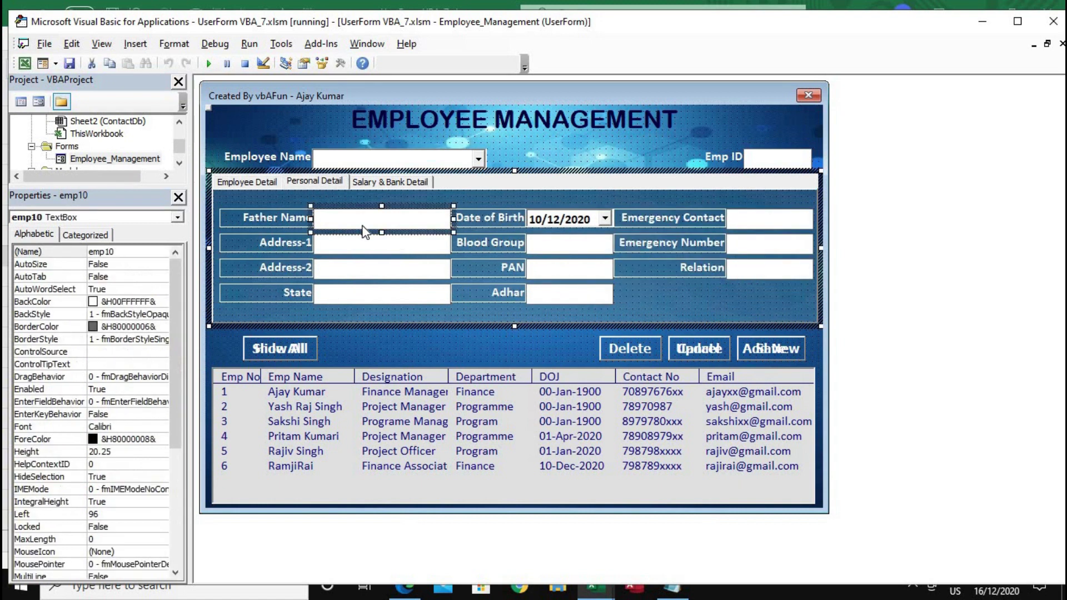
{"action": "left_click", "coordinate": [382, 251]}
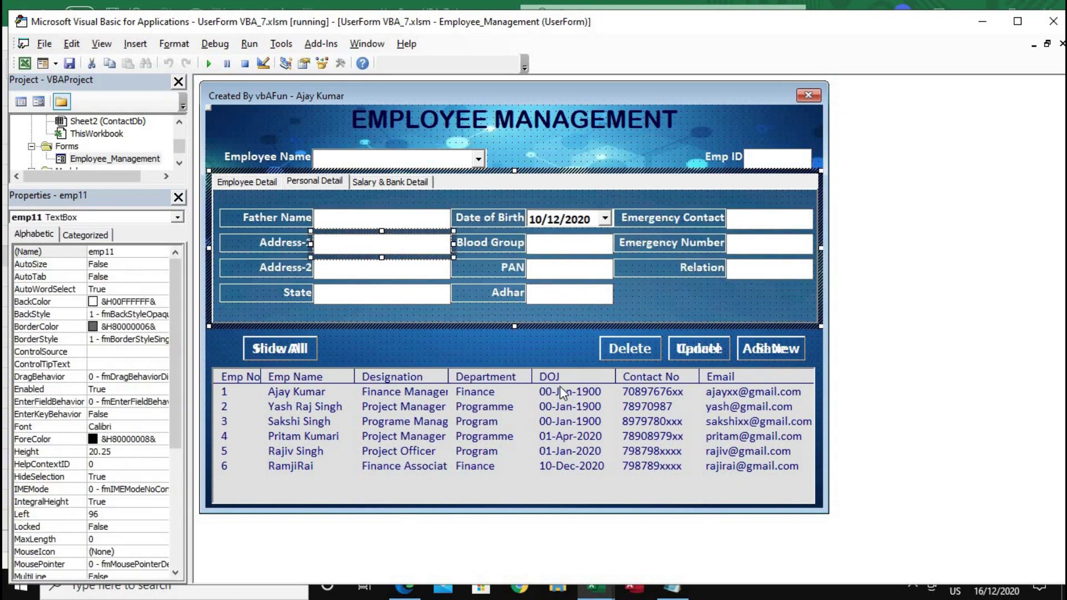
{"action": "key", "text": "alt+F11"}
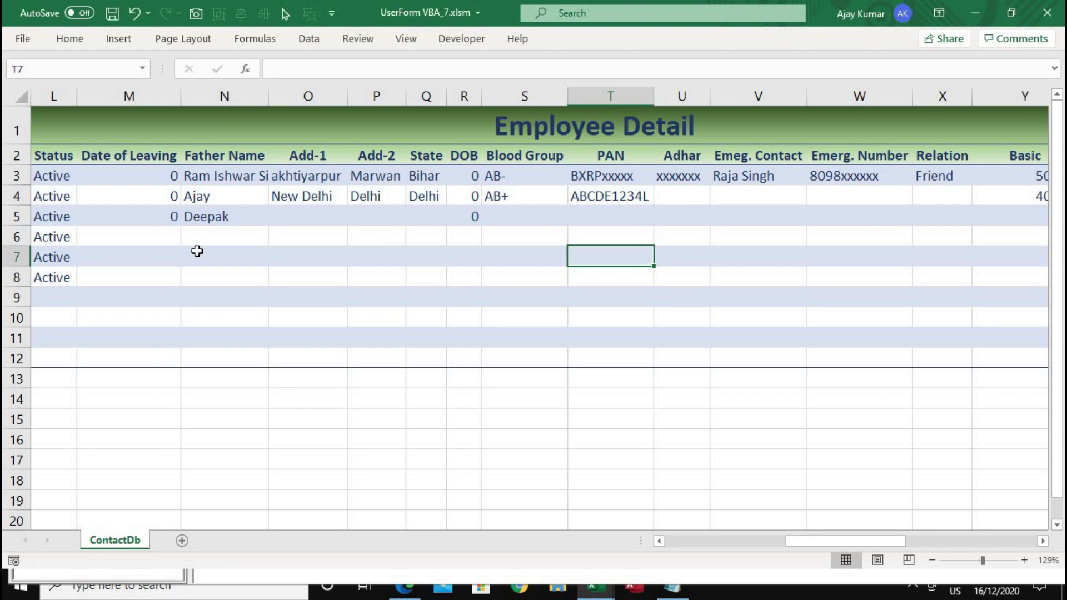
Walk row 7's record across the columns, check the Account No and Bank Name cells, then return to VBA.
{"action": "key", "text": "Left"}
{"action": "key", "text": "Left"}
{"action": "key", "text": "Left"}
{"action": "key", "text": "Left"}
{"action": "key", "text": "Left"}
{"action": "key", "text": "Left"}
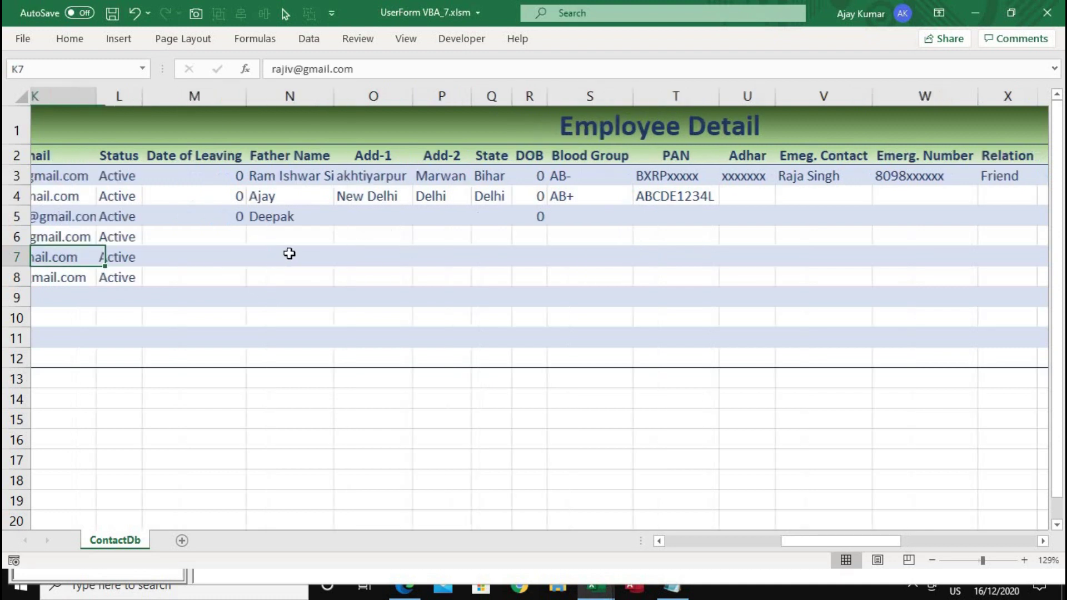
{"action": "key", "text": "Left"}
{"action": "key", "text": "Left"}
{"action": "key", "text": "Left"}
{"action": "key", "text": "Left"}
{"action": "key", "text": "Left"}
{"action": "key", "text": "Left"}
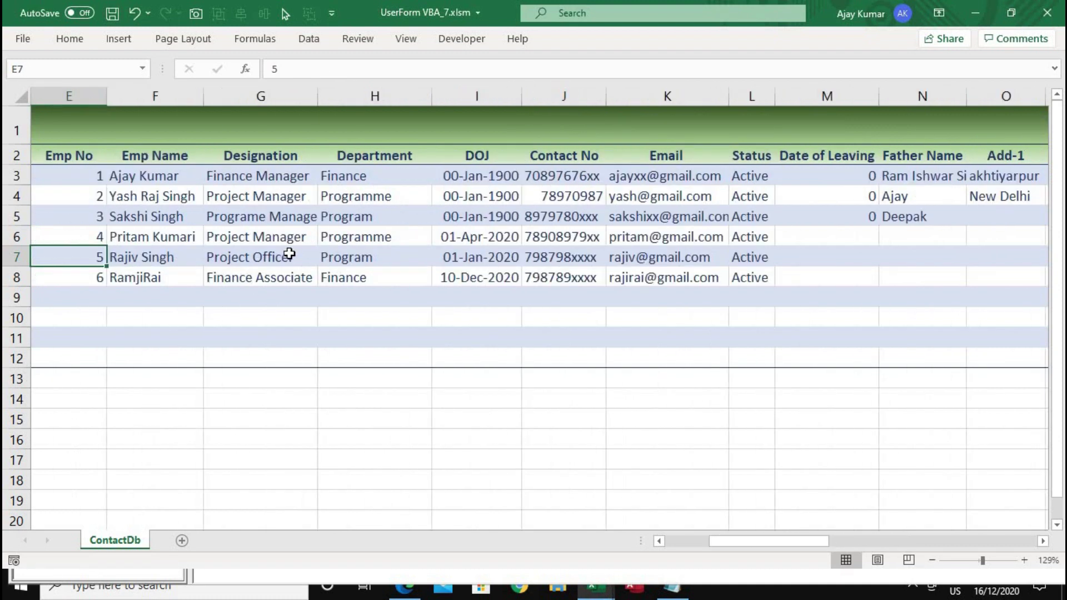
{"action": "key", "text": "Right"}
{"action": "key", "text": "Right"}
{"action": "key", "text": "Right"}
{"action": "key", "text": "Right"}
{"action": "key", "text": "Right"}
{"action": "key", "text": "Right"}
{"action": "key", "text": "Right"}
{"action": "key", "text": "Right"}
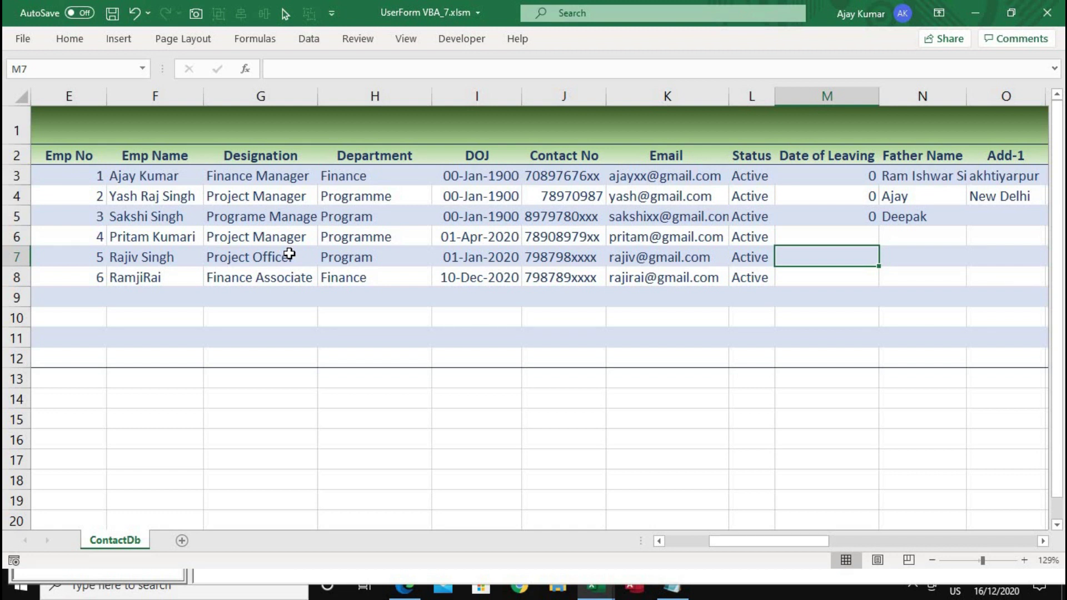
{"action": "key", "text": "Right"}
{"action": "key", "text": "Right"}
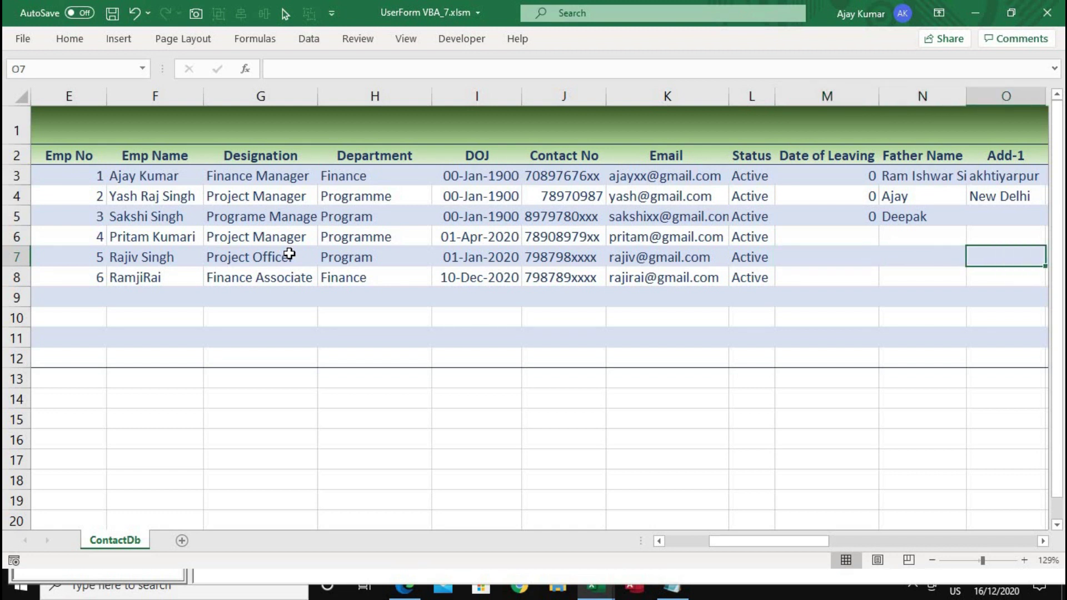
{"action": "key", "text": "Right"}
{"action": "key", "text": "Right"}
{"action": "key", "text": "Right"}
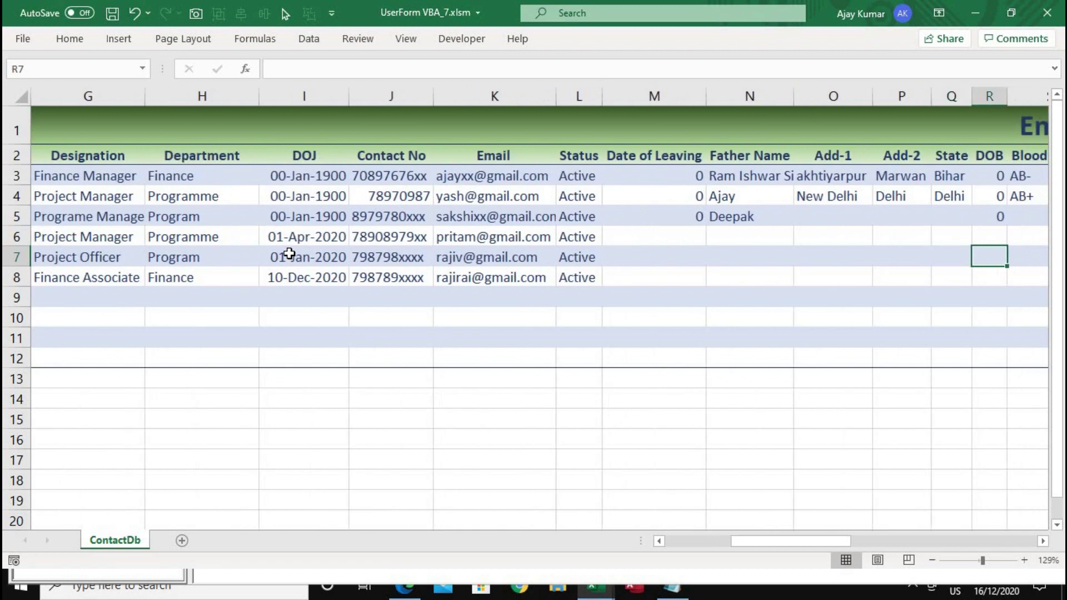
{"action": "key", "text": "Right"}
{"action": "key", "text": "Right"}
{"action": "key", "text": "Right"}
{"action": "key", "text": "Right"}
{"action": "key", "text": "Right"}
{"action": "key", "text": "Right"}
{"action": "key", "text": "Right"}
{"action": "key", "text": "Right"}
{"action": "key", "text": "Right"}
{"action": "key", "text": "Right"}
{"action": "key", "text": "Right"}
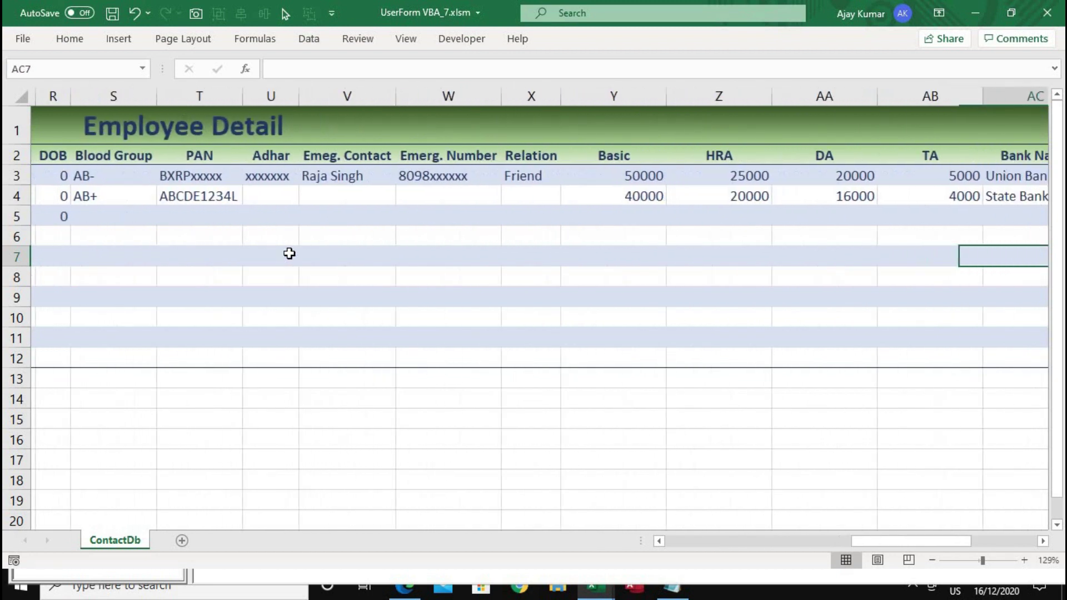
{"action": "key", "text": "Right"}
{"action": "key", "text": "Right"}
{"action": "key", "text": "Right"}
{"action": "key", "text": "Right"}
{"action": "key", "text": "Right"}
{"action": "key", "text": "Right"}
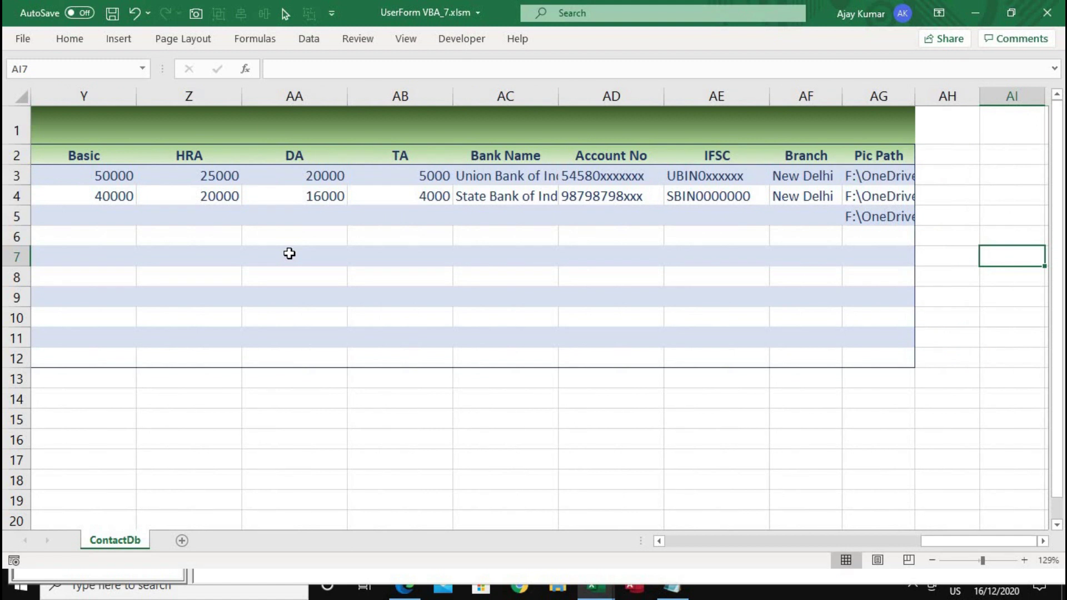
{"action": "left_click", "coordinate": [581, 214]}
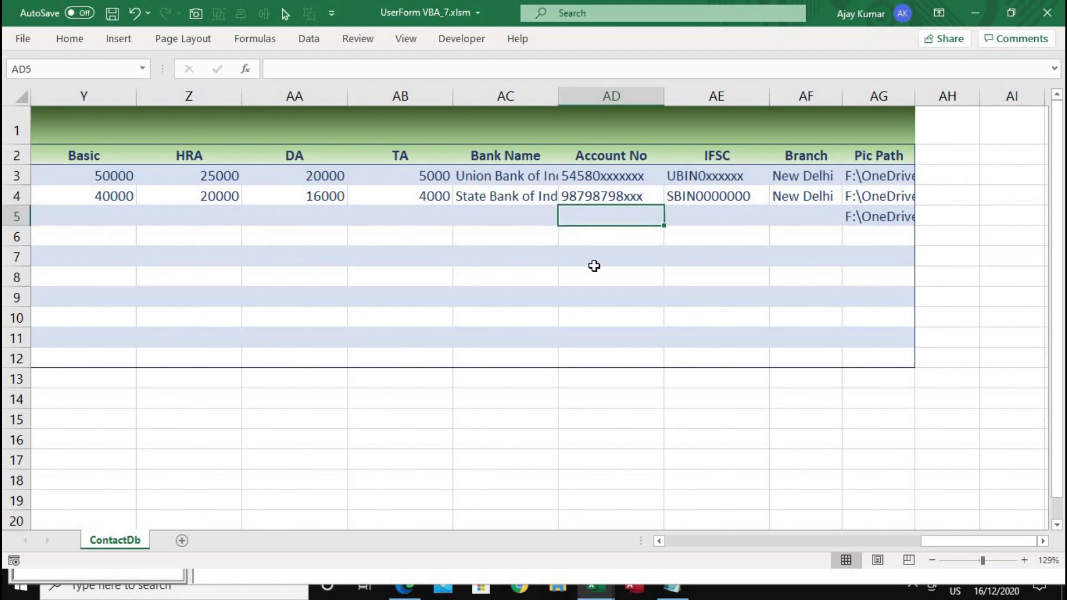
{"action": "left_click", "coordinate": [517, 194]}
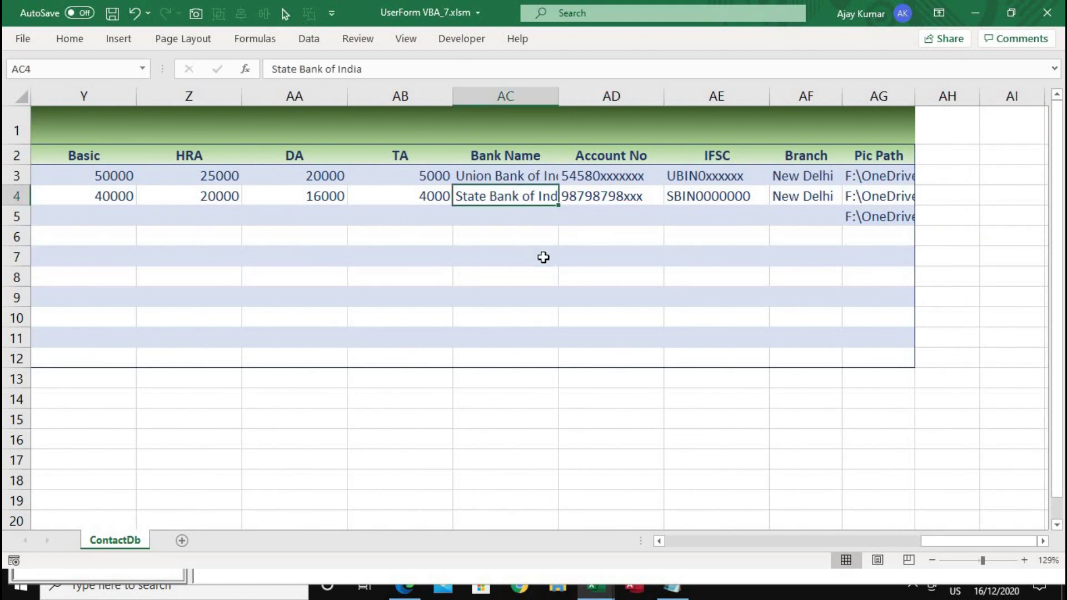
{"action": "key", "text": "alt+F11"}
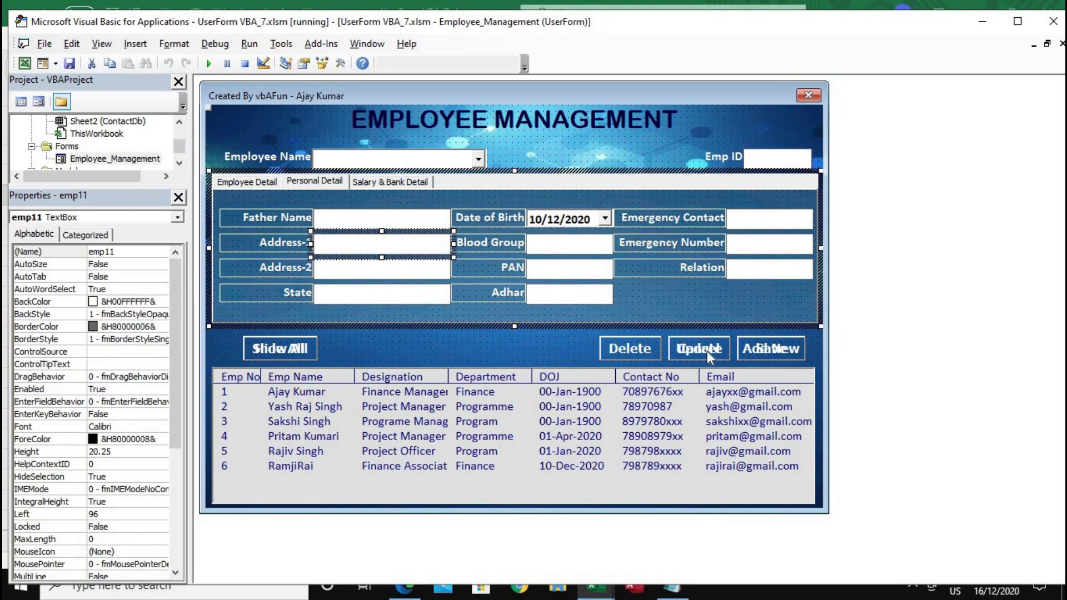
Run the form, load the first employee, view the salary, personal and photo pages, then close it.
{"action": "left_click", "coordinate": [211, 67]}
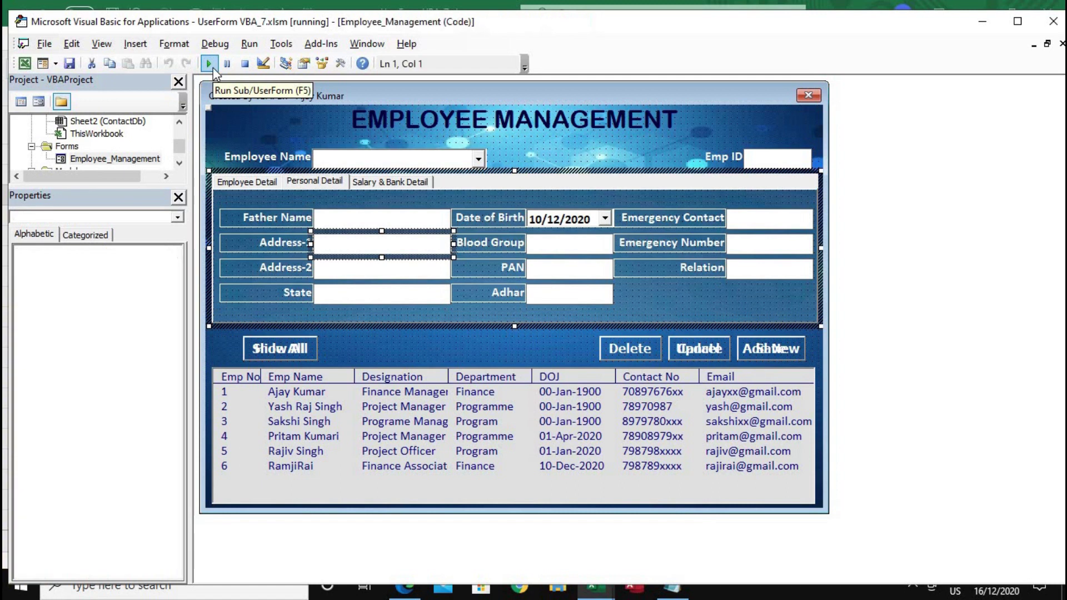
{"action": "left_click", "coordinate": [496, 225]}
{"action": "left_click", "coordinate": [411, 236]}
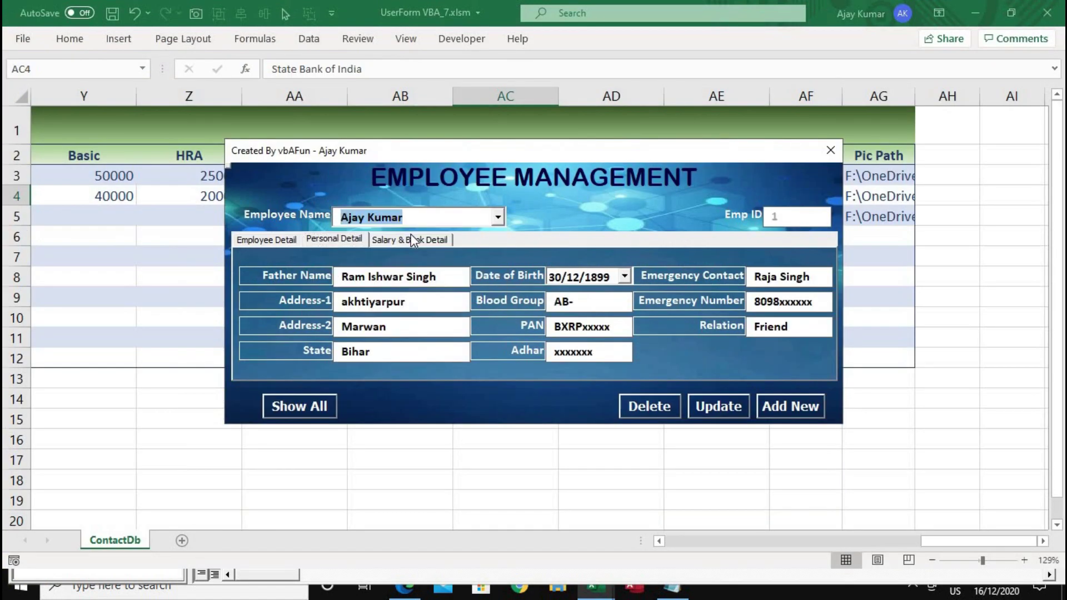
{"action": "left_click", "coordinate": [422, 239]}
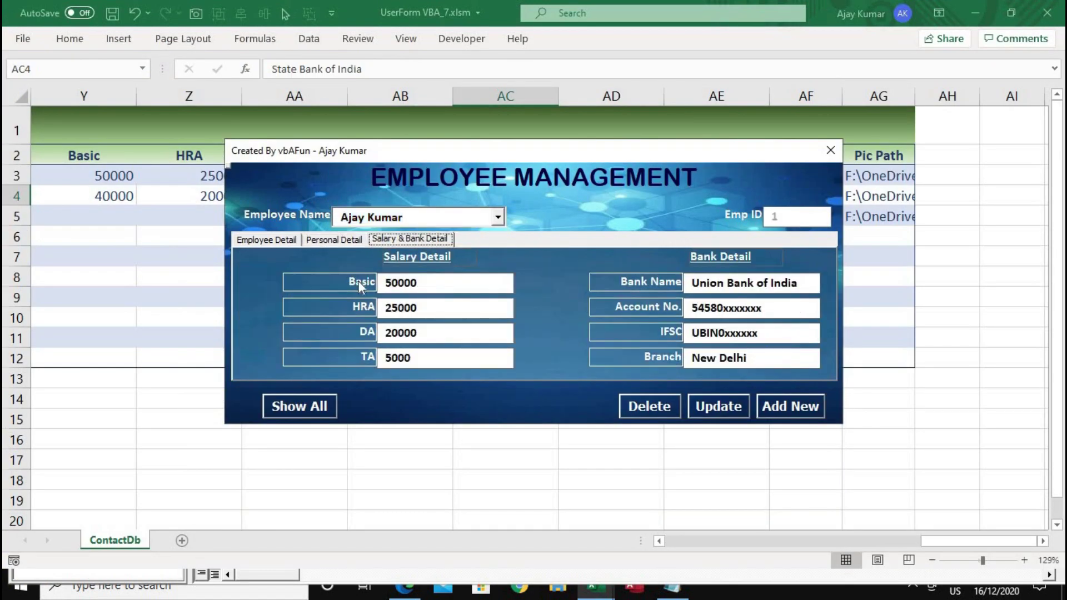
{"action": "left_click", "coordinate": [345, 241]}
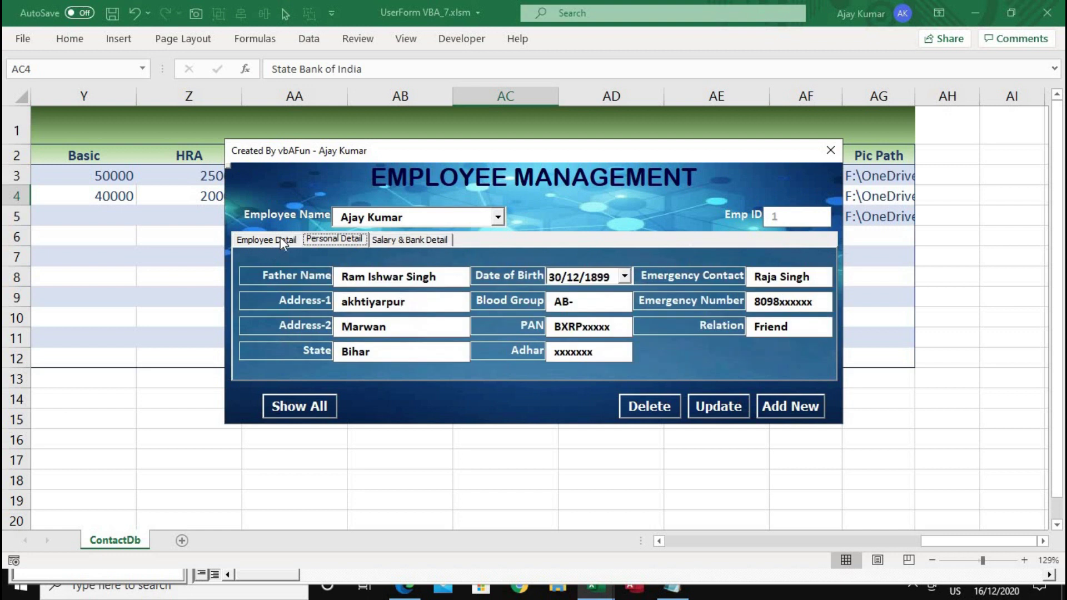
{"action": "left_click", "coordinate": [282, 242]}
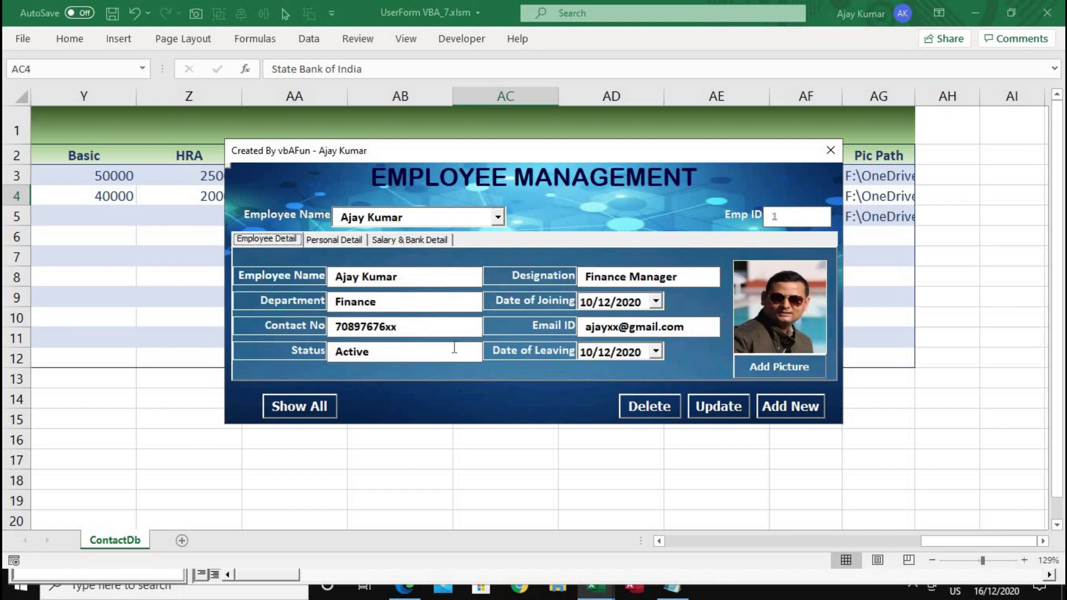
{"action": "left_click", "coordinate": [831, 151]}
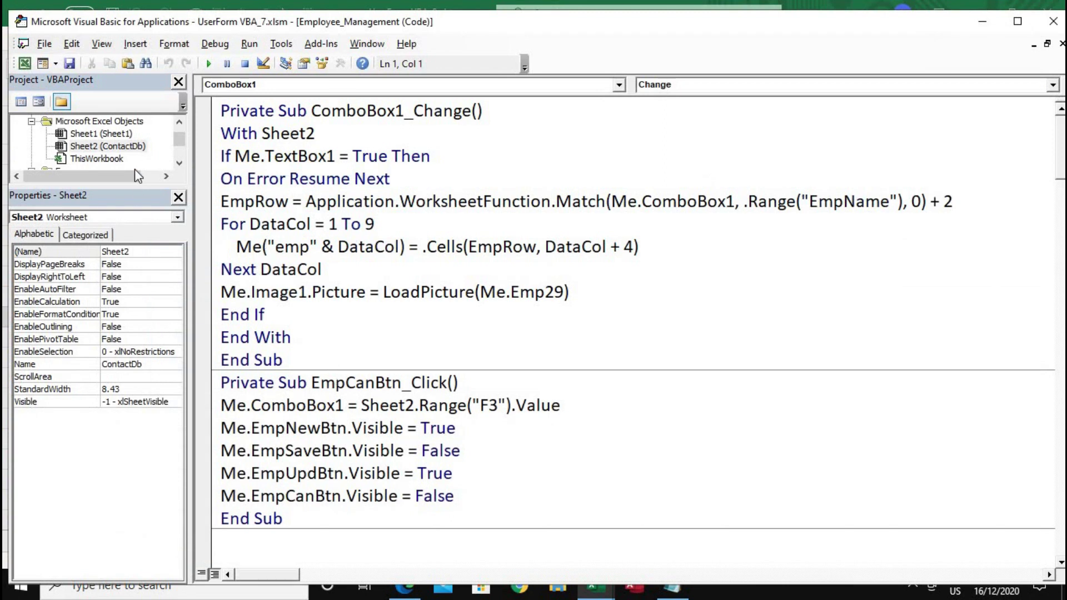
View the employee name list's code, then inspect the Branch text box and photo box in the design.
{"action": "key", "text": "ctrl+Tab"}
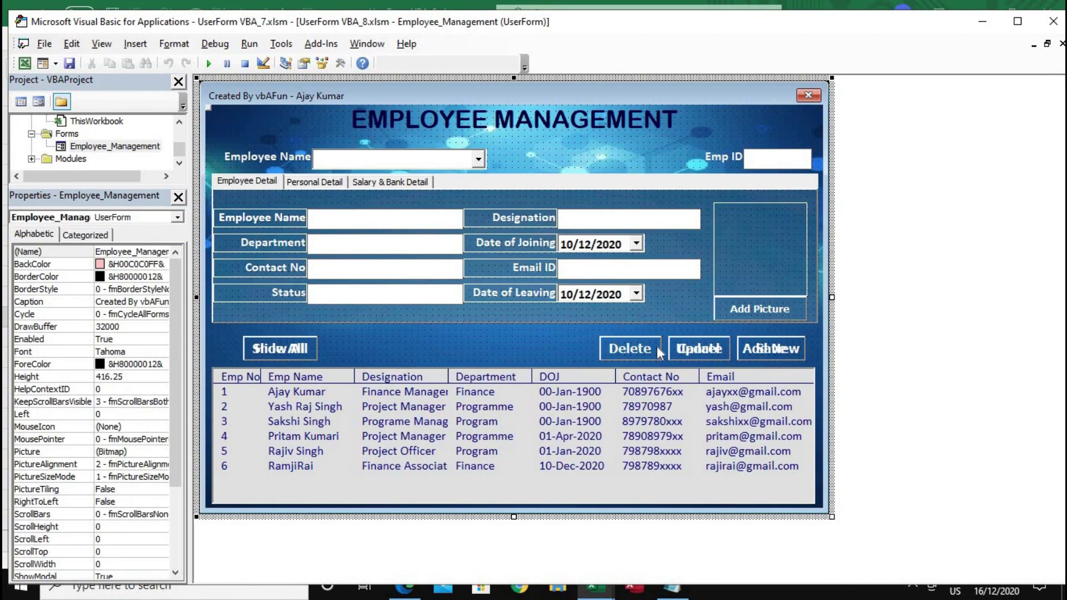
{"action": "double_click", "coordinate": [459, 161]}
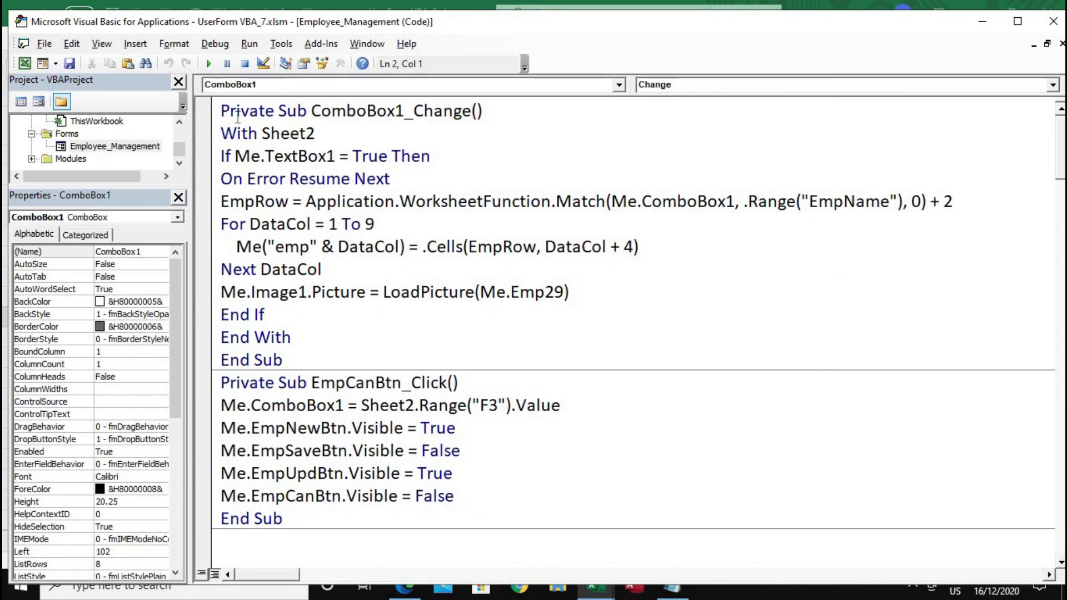
{"action": "double_click", "coordinate": [143, 148]}
{"action": "left_click", "coordinate": [395, 183]}
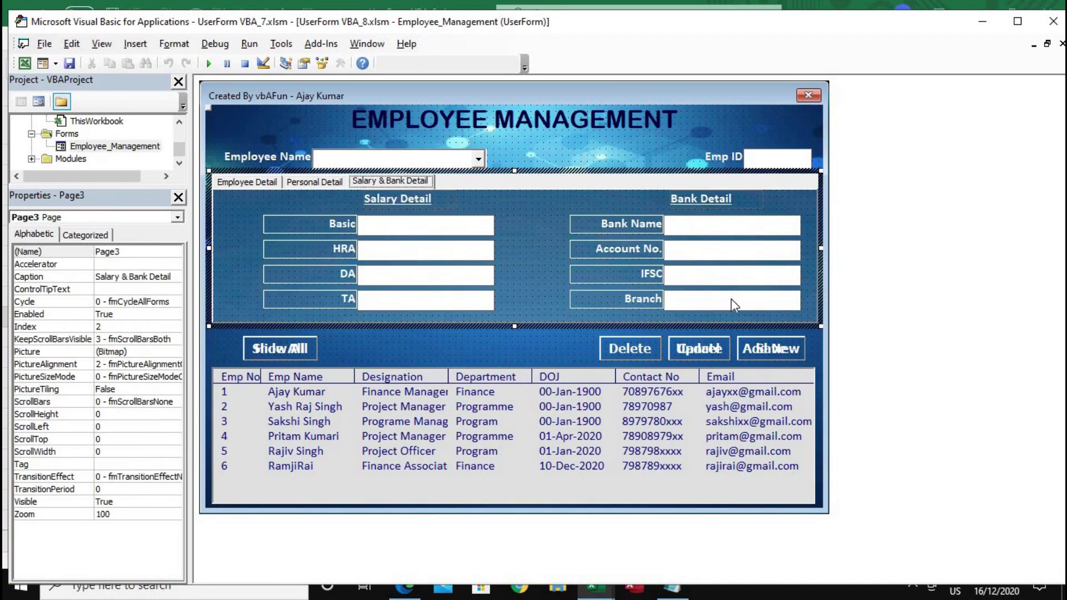
{"action": "left_click", "coordinate": [704, 308]}
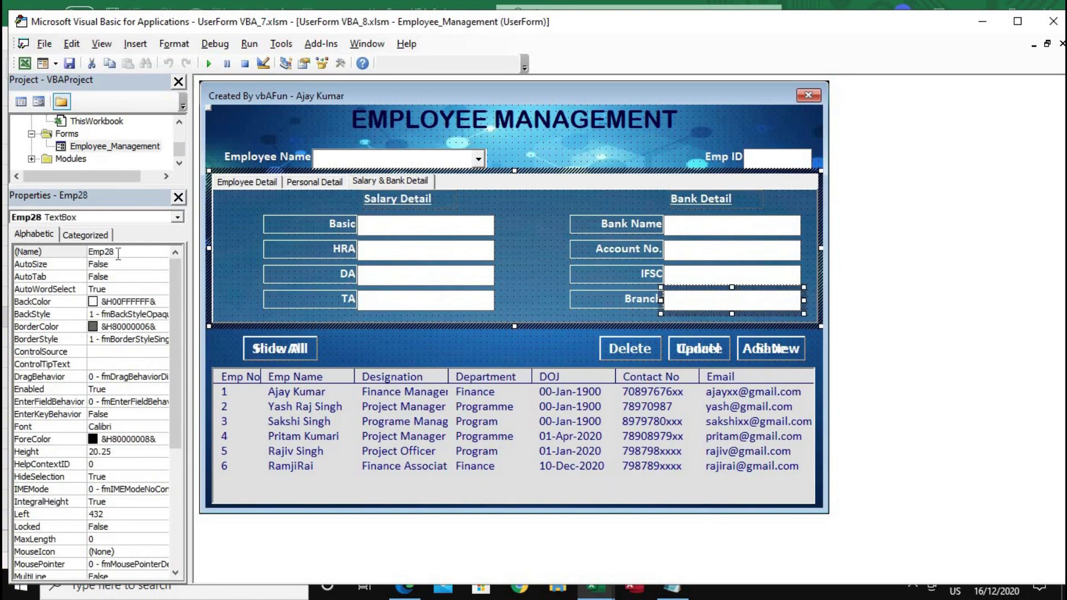
{"action": "left_click", "coordinate": [265, 181]}
{"action": "left_click", "coordinate": [755, 287]}
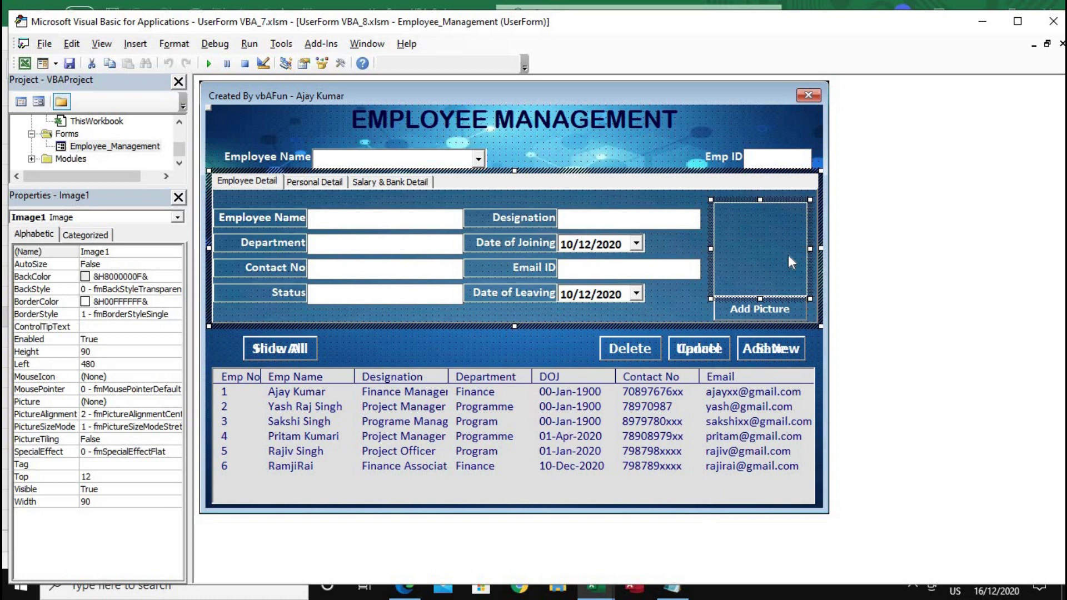
Widen the form to reveal the two hidden text boxes and select Emp29.
{"action": "left_click", "coordinate": [816, 338]}
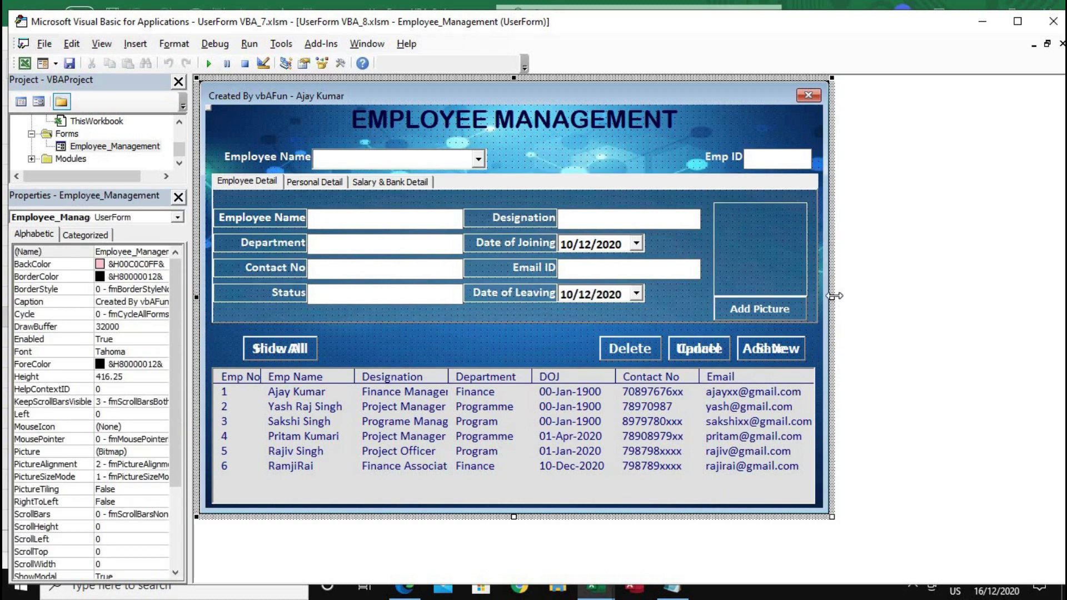
{"action": "left_click_drag", "start_coordinate": [832, 296], "coordinate": [964, 296]}
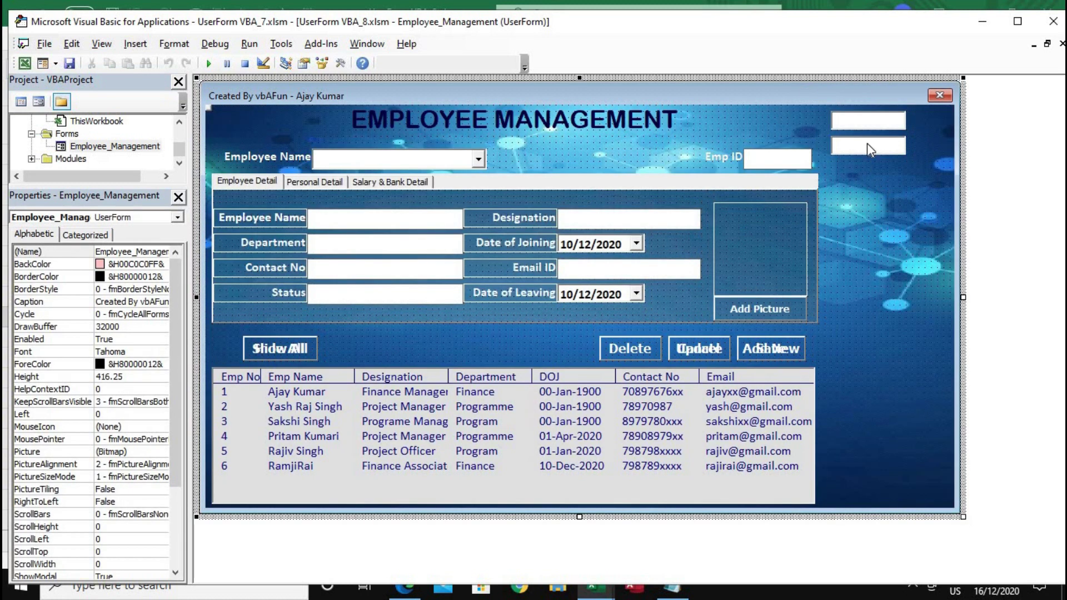
{"action": "left_click", "coordinate": [867, 143]}
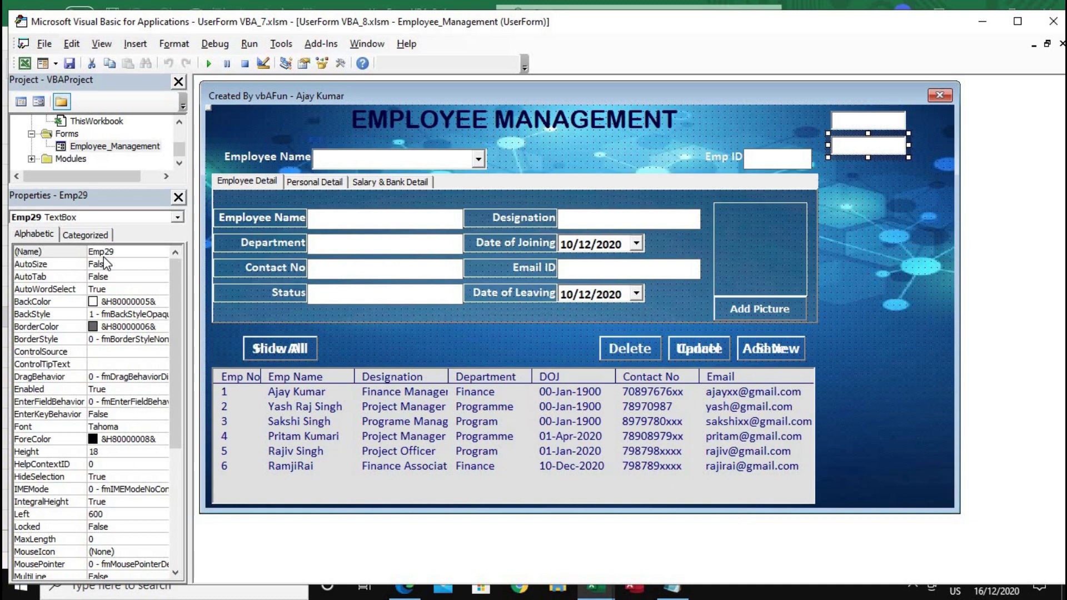
In AG14, enter =COLUMN() to show the Pic Path column number, 33.
{"action": "key", "text": "alt+F11"}
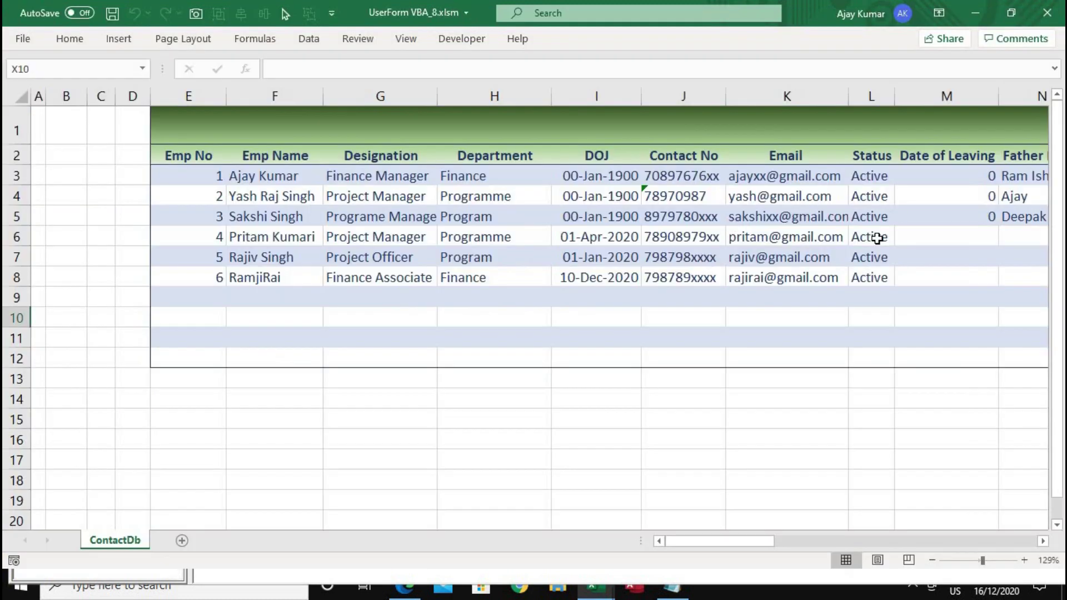
{"action": "scroll", "coordinate": [845, 243], "scroll_direction": "right", "scroll_amount": 3}
{"action": "scroll", "coordinate": [844, 245], "scroll_direction": "right", "scroll_amount": 5}
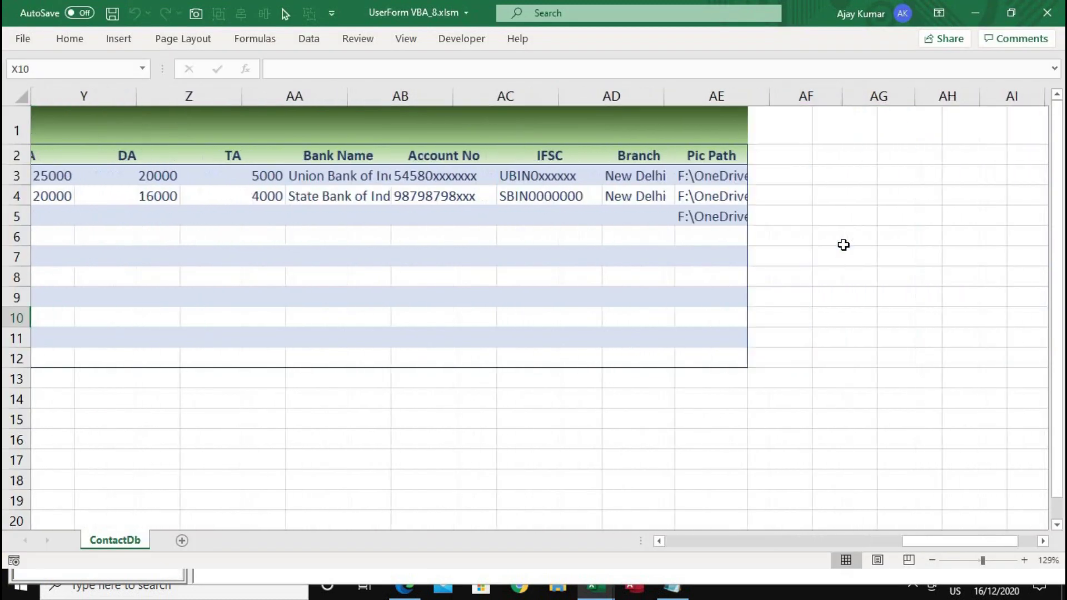
{"action": "scroll", "coordinate": [843, 245], "scroll_direction": "right", "scroll_amount": 2}
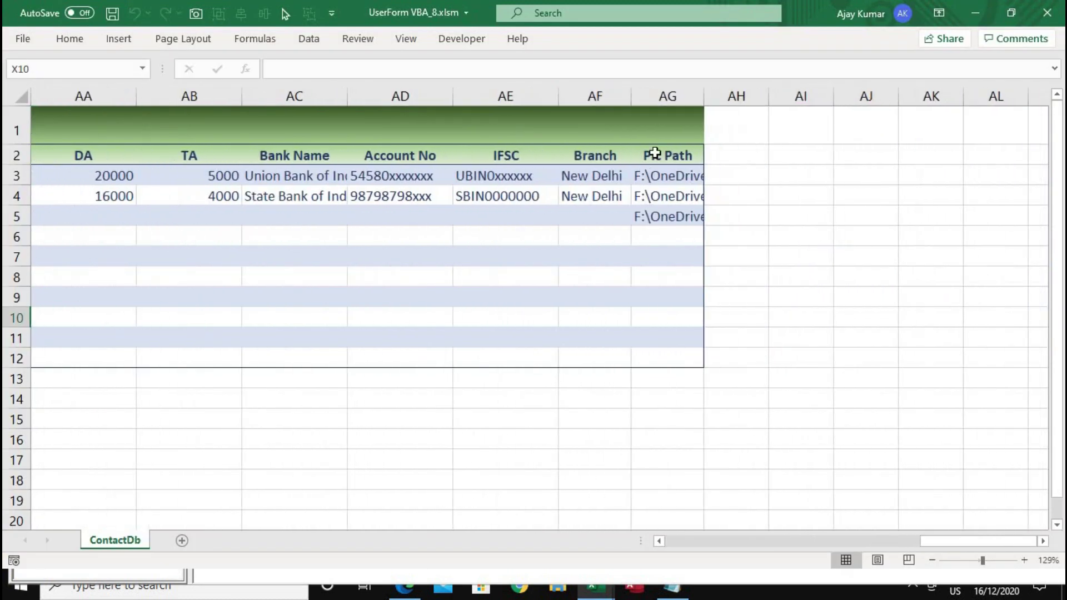
{"action": "left_click", "coordinate": [677, 403]}
{"action": "type", "text": "=colu"}
{"action": "key", "text": "Tab"}
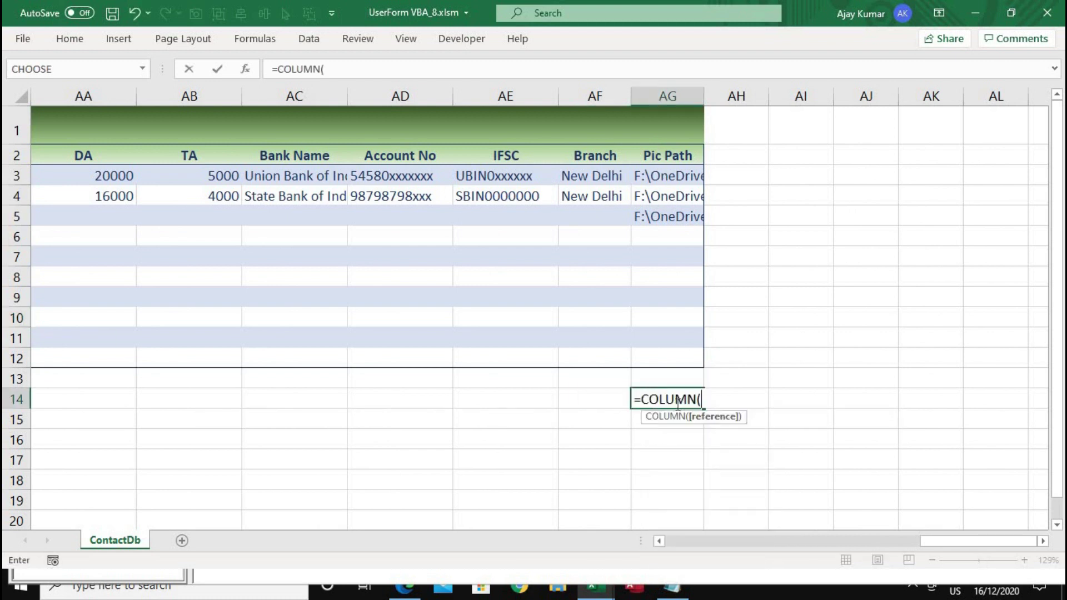
{"action": "key", "text": "Return"}
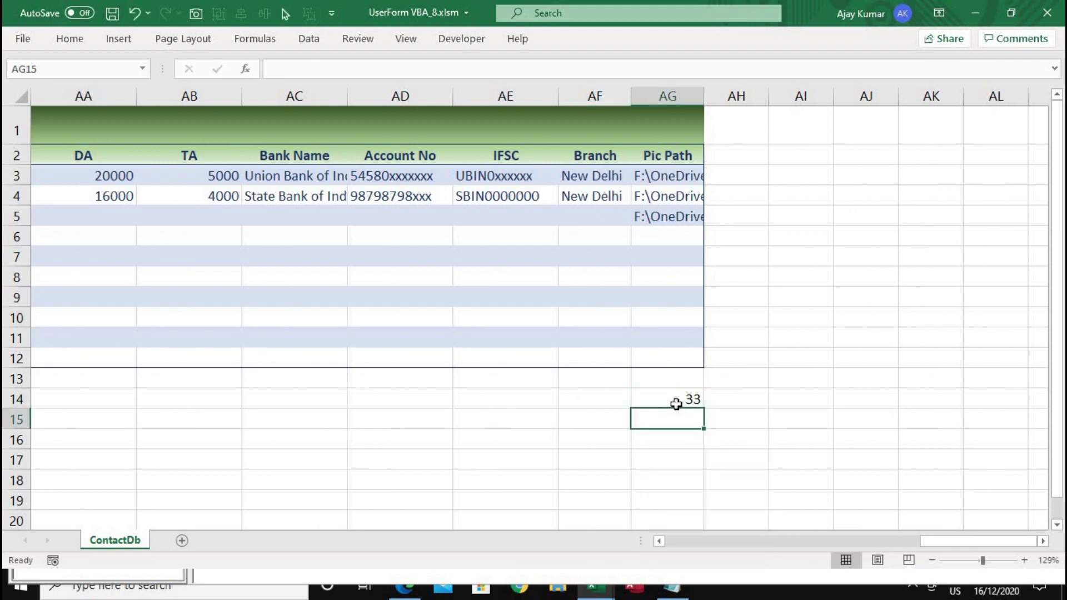
Enter =AG14-4 in AG15 to get 29.
{"action": "type", "text": "="}
{"action": "left_click", "coordinate": [675, 404]}
{"action": "type", "text": "-4"}
{"action": "key", "text": "Return"}
{"action": "left_click", "coordinate": [691, 419]}
Review the sheet's headers and the two new formula cells, then return to the VBA form design.
{"action": "scroll", "coordinate": [465, 398], "scroll_direction": "left", "scroll_amount": 10}
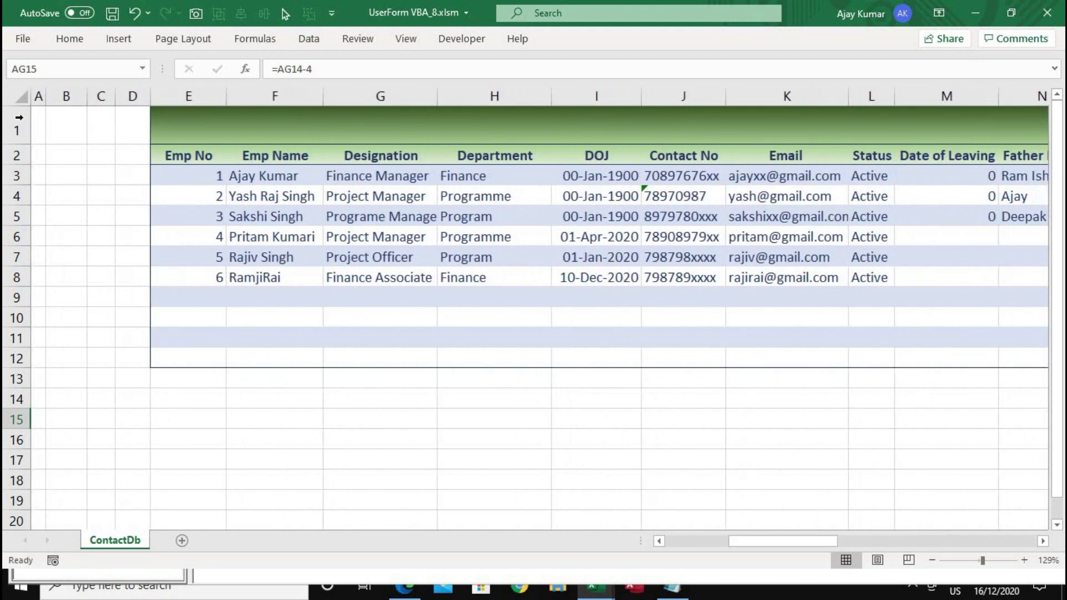
{"action": "left_click_drag", "start_coordinate": [38, 124], "coordinate": [144, 122]}
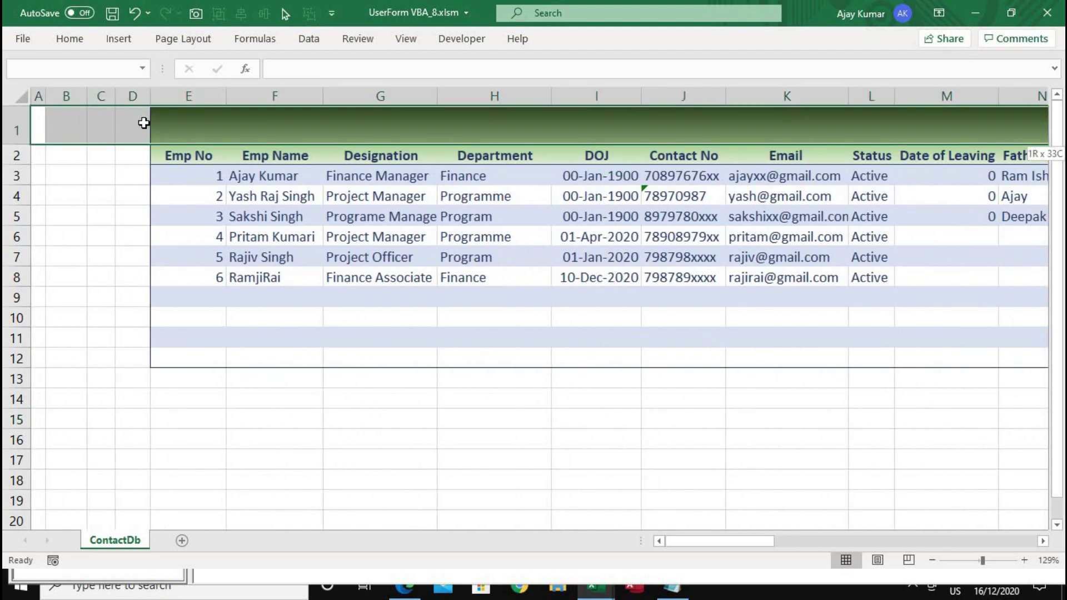
{"action": "left_click", "coordinate": [519, 458]}
{"action": "scroll", "coordinate": [519, 457], "scroll_direction": "right", "scroll_amount": 10}
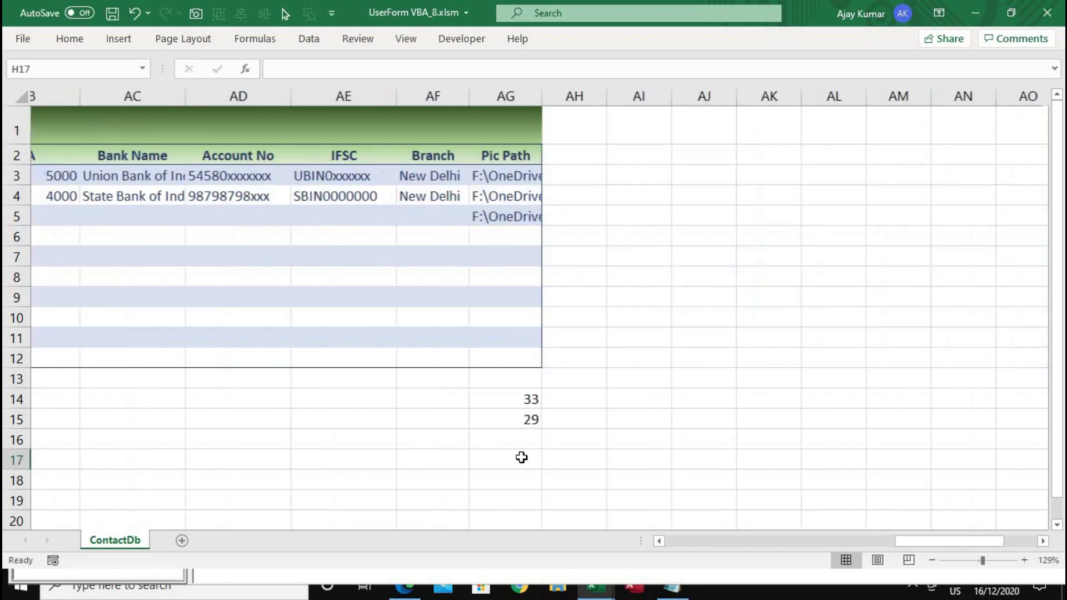
{"action": "scroll", "coordinate": [606, 444], "scroll_direction": "right", "scroll_amount": 2}
{"action": "scroll", "coordinate": [606, 444], "scroll_direction": "left", "scroll_amount": 3}
{"action": "scroll", "coordinate": [604, 443], "scroll_direction": "left", "scroll_amount": 2}
{"action": "left_click_drag", "start_coordinate": [586, 400], "coordinate": [587, 424]}
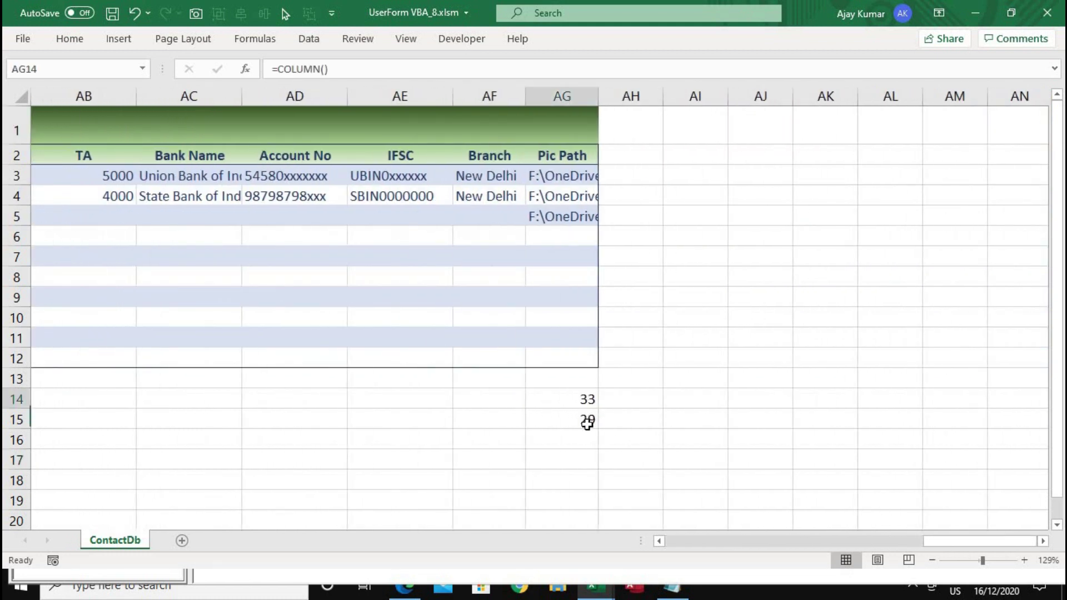
{"action": "key", "text": "alt+F11"}
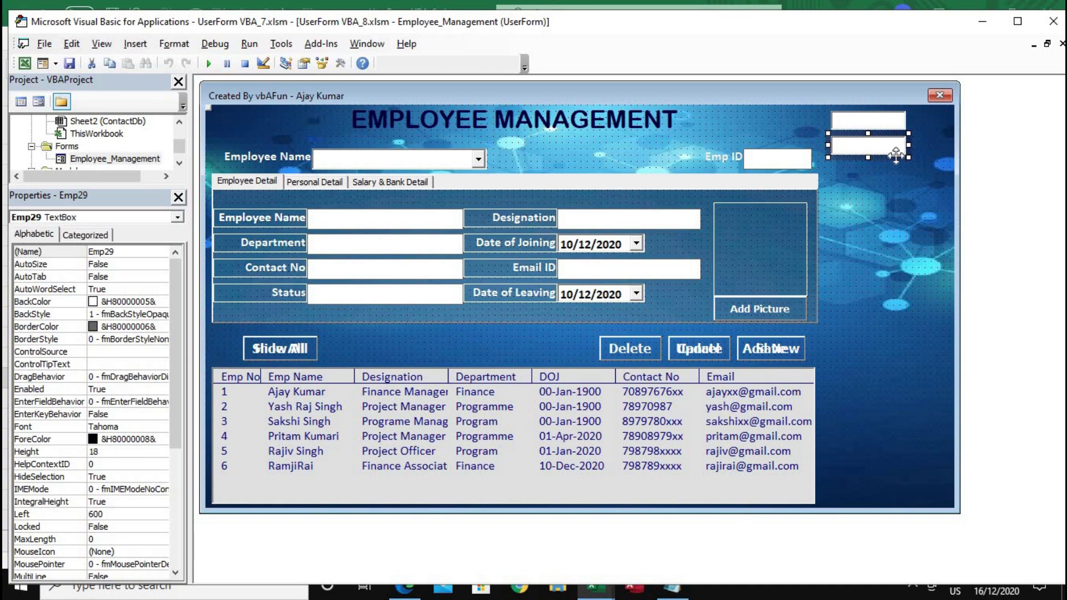
Open ComboBox1_Change, edit 'For DataCol = 1 To 9' to '1 To 29', and run the UserForm.
{"action": "left_click", "coordinate": [319, 185]}
{"action": "left_click", "coordinate": [380, 185]}
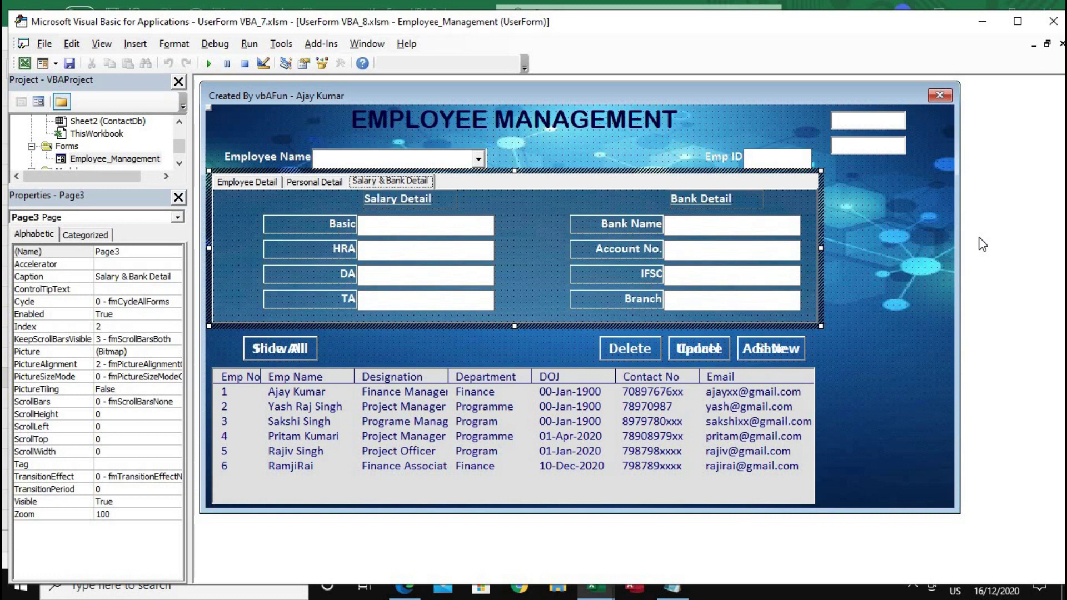
{"action": "double_click", "coordinate": [479, 161]}
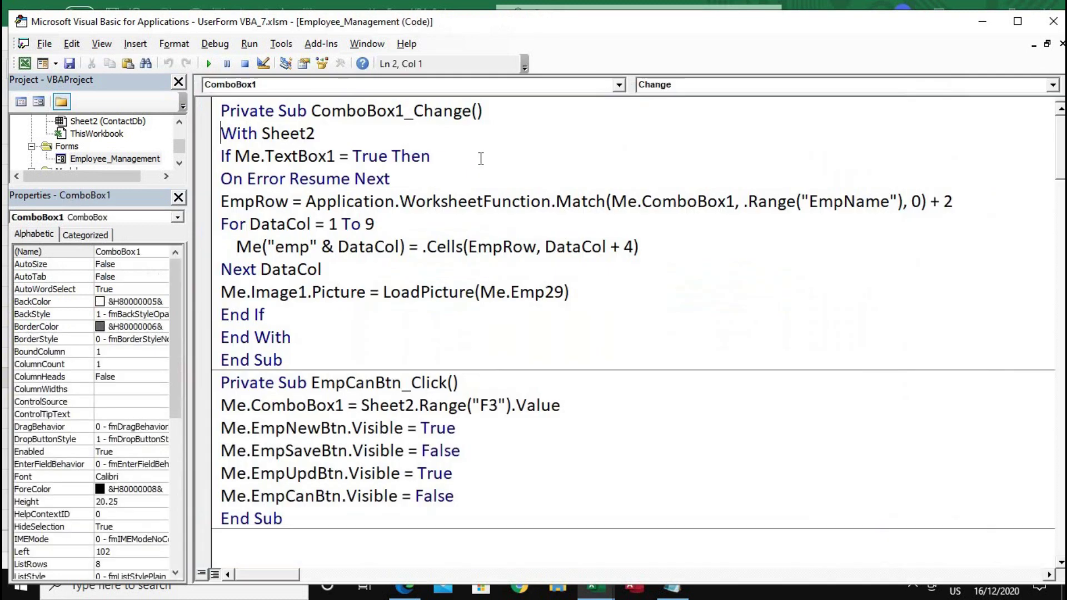
{"action": "left_click", "coordinate": [367, 224]}
{"action": "type", "text": "2"}
{"action": "left_click", "coordinate": [210, 65]}
Load the first employee, check the employee, personal and salary-bank pages twice, then close the form.
{"action": "left_click", "coordinate": [431, 218]}
{"action": "left_click", "coordinate": [372, 234]}
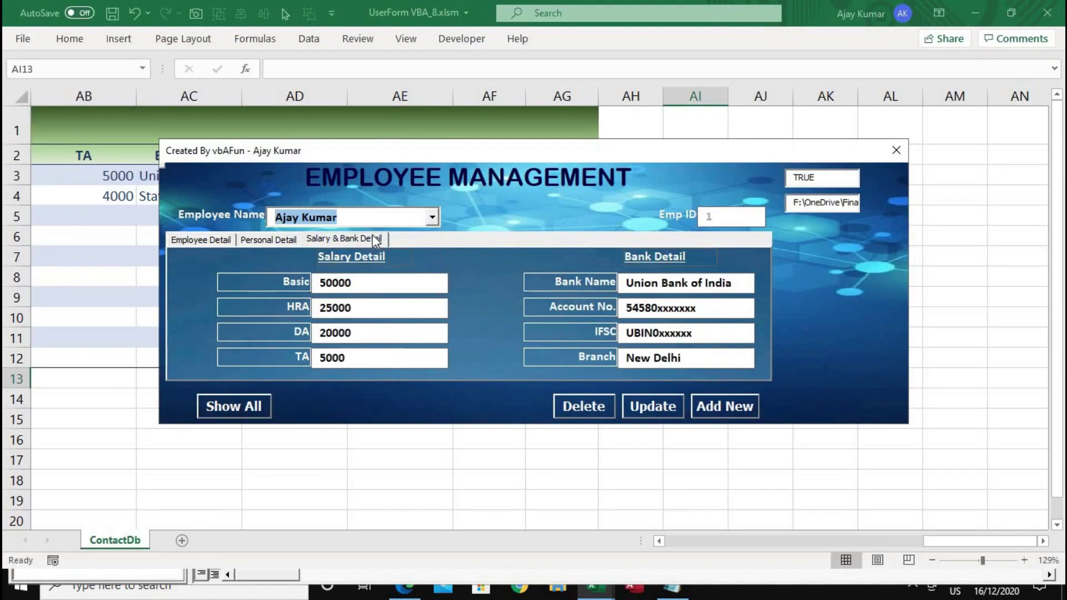
{"action": "left_click", "coordinate": [208, 241]}
{"action": "left_click", "coordinate": [271, 238]}
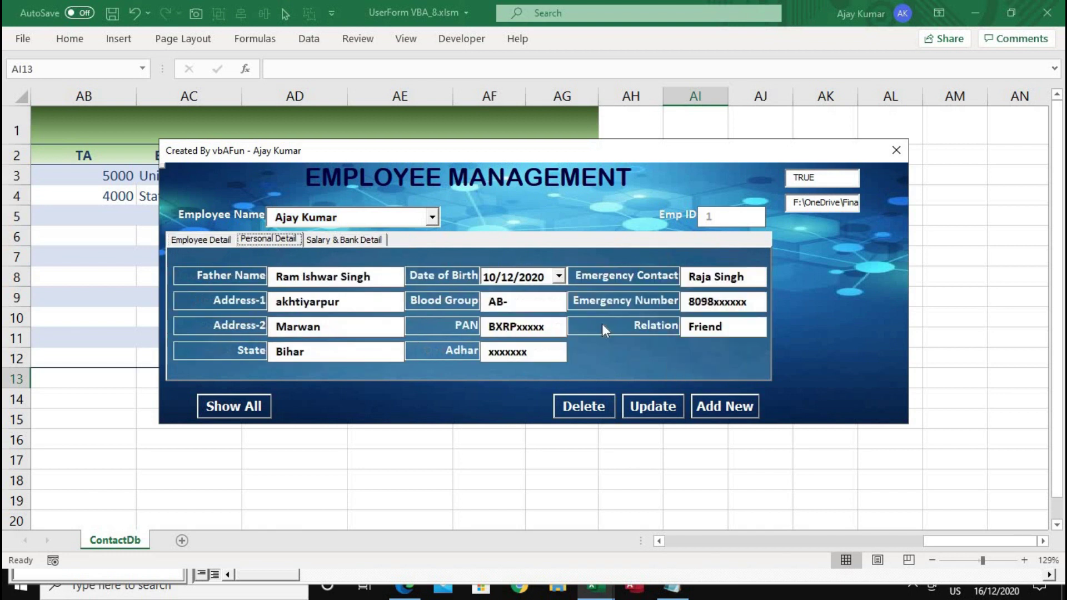
{"action": "left_click", "coordinate": [334, 239]}
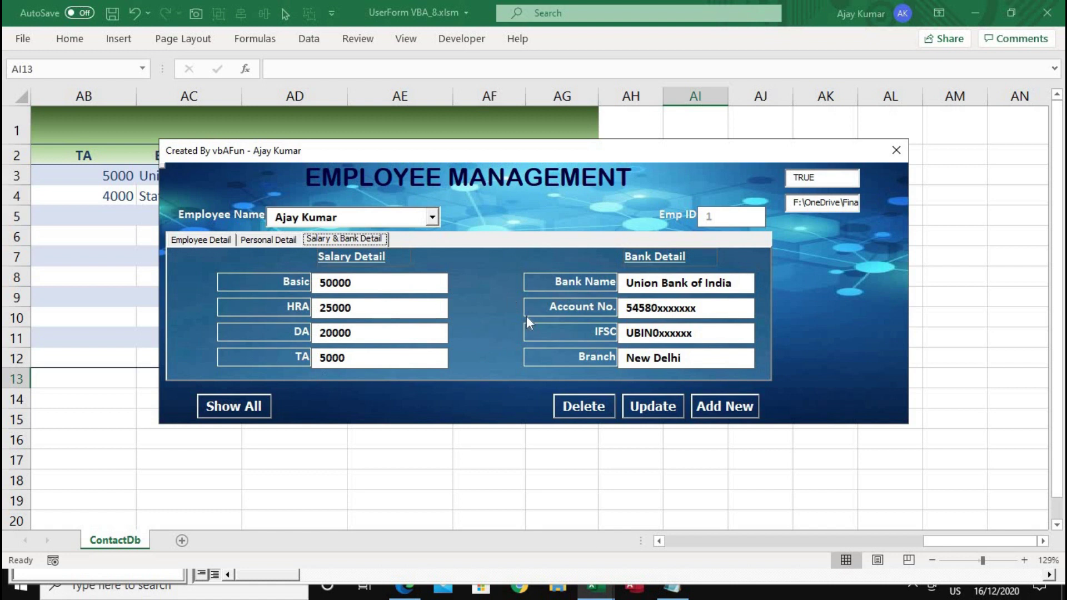
{"action": "left_click", "coordinate": [210, 242]}
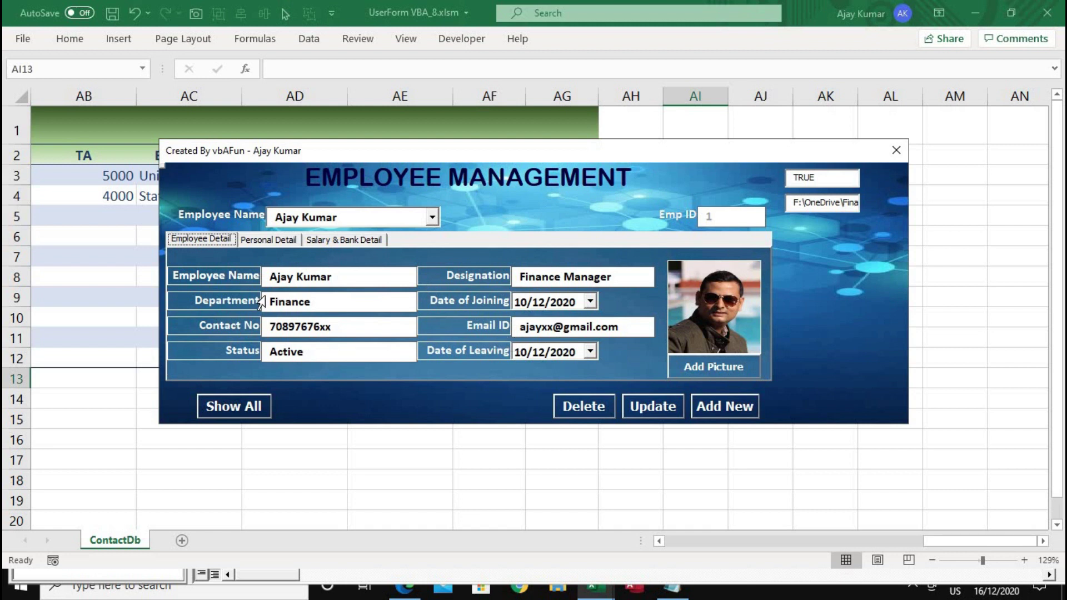
{"action": "left_click", "coordinate": [288, 241]}
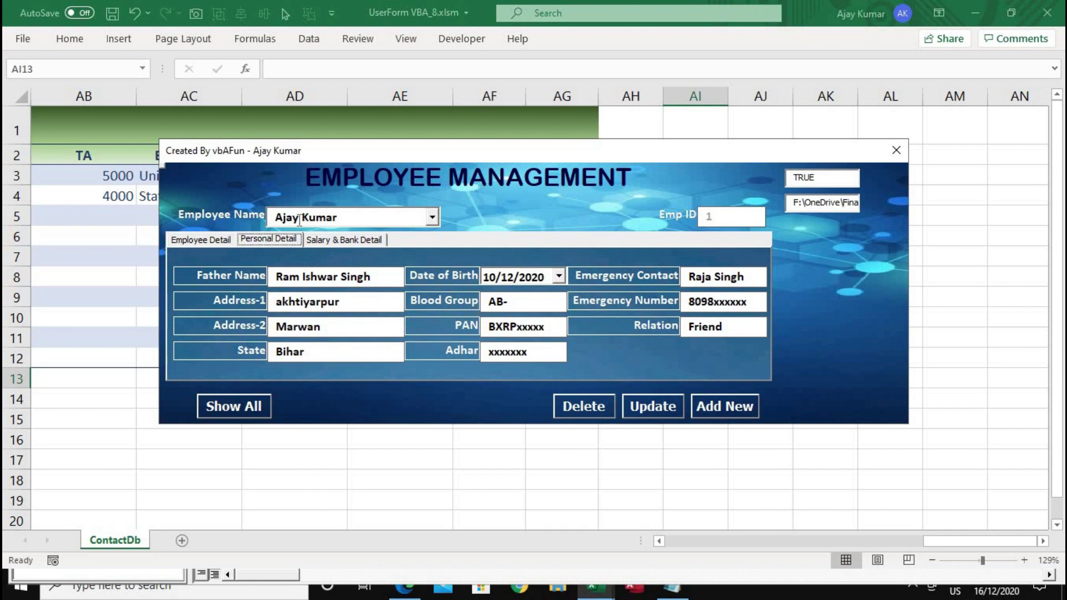
{"action": "left_click", "coordinate": [345, 239]}
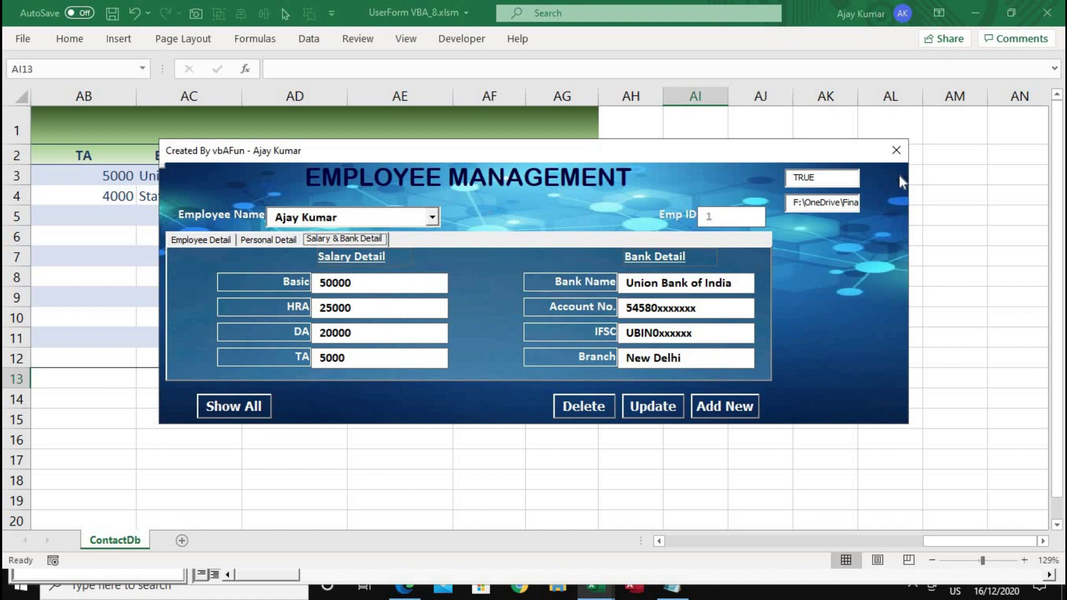
{"action": "left_click", "coordinate": [897, 151]}
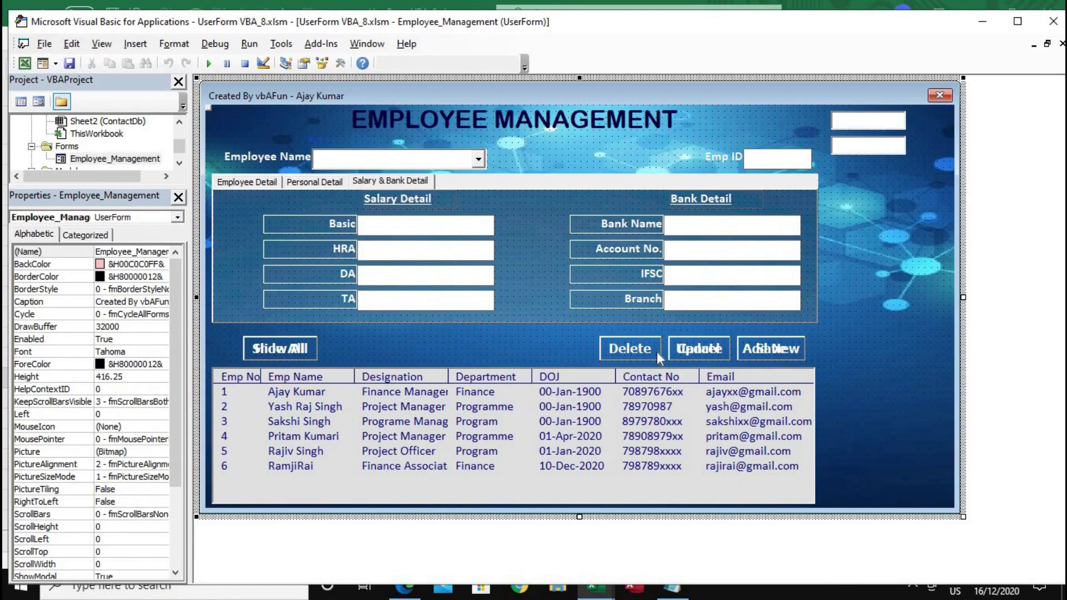
Change the EmpNewBtn_Click clearing loop's upper limit from 9 to 29.
{"action": "double_click", "coordinate": [381, 162]}
{"action": "left_click", "coordinate": [375, 223]}
{"action": "scroll", "coordinate": [470, 409], "scroll_direction": "down", "scroll_amount": 2}
{"action": "scroll", "coordinate": [469, 409], "scroll_direction": "down", "scroll_amount": 1}
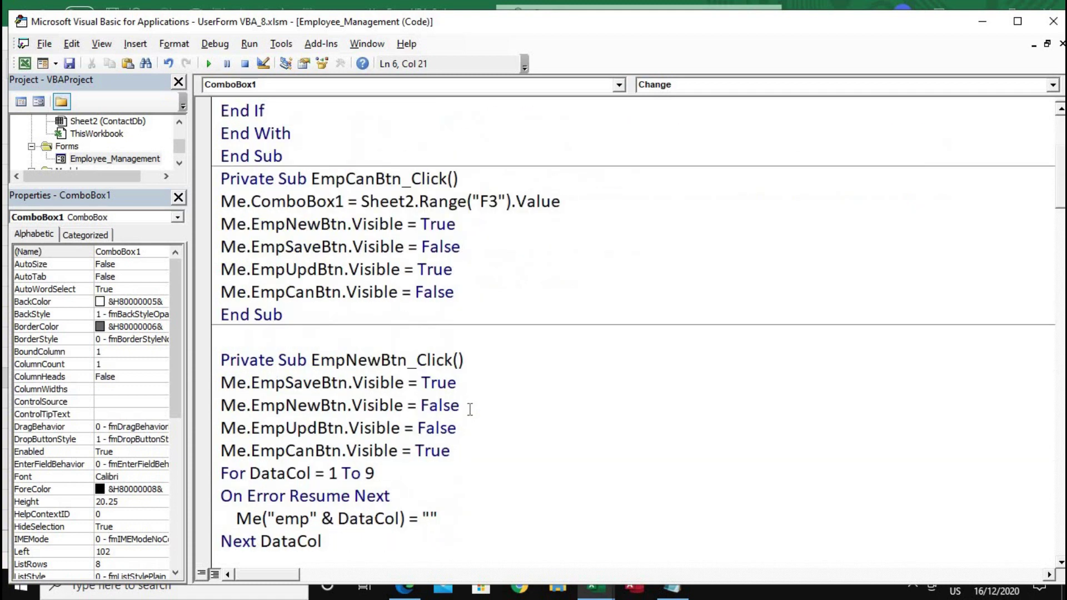
{"action": "scroll", "coordinate": [470, 409], "scroll_direction": "down", "scroll_amount": 3}
{"action": "left_click", "coordinate": [365, 269]}
{"action": "type", "text": "2"}
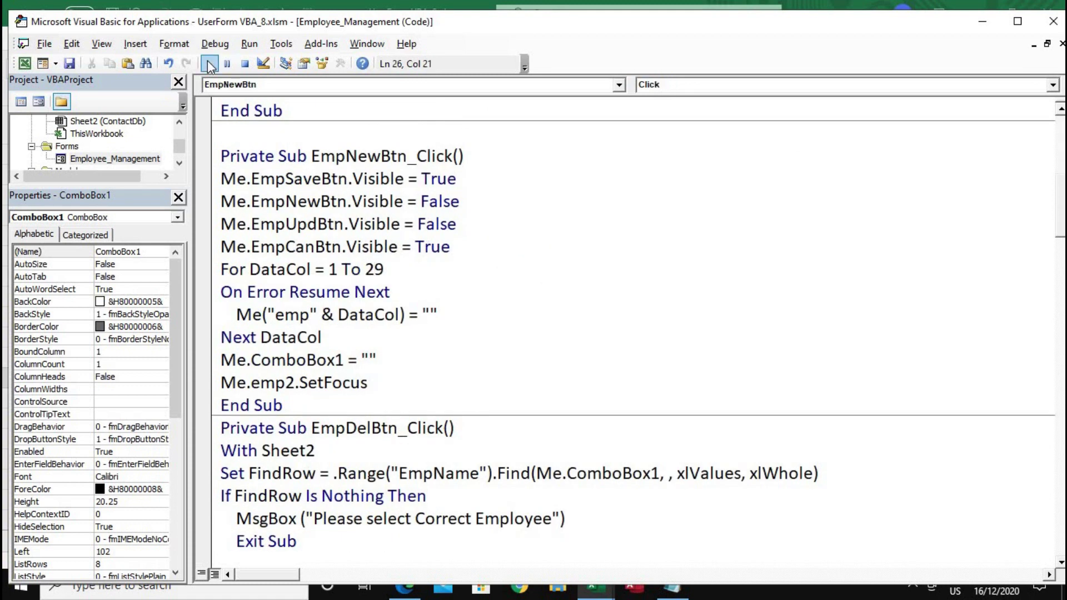
Run the employee form, load the first employee, and browse the personal and salary tabs.
{"action": "left_click", "coordinate": [209, 64]}
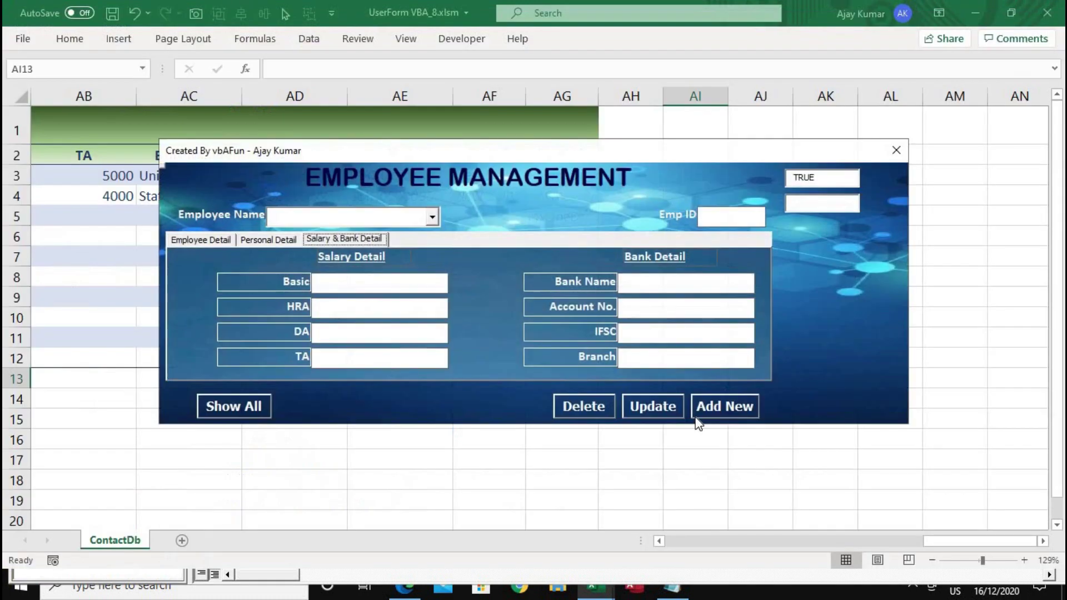
{"action": "left_click", "coordinate": [432, 216]}
{"action": "left_click", "coordinate": [385, 234]}
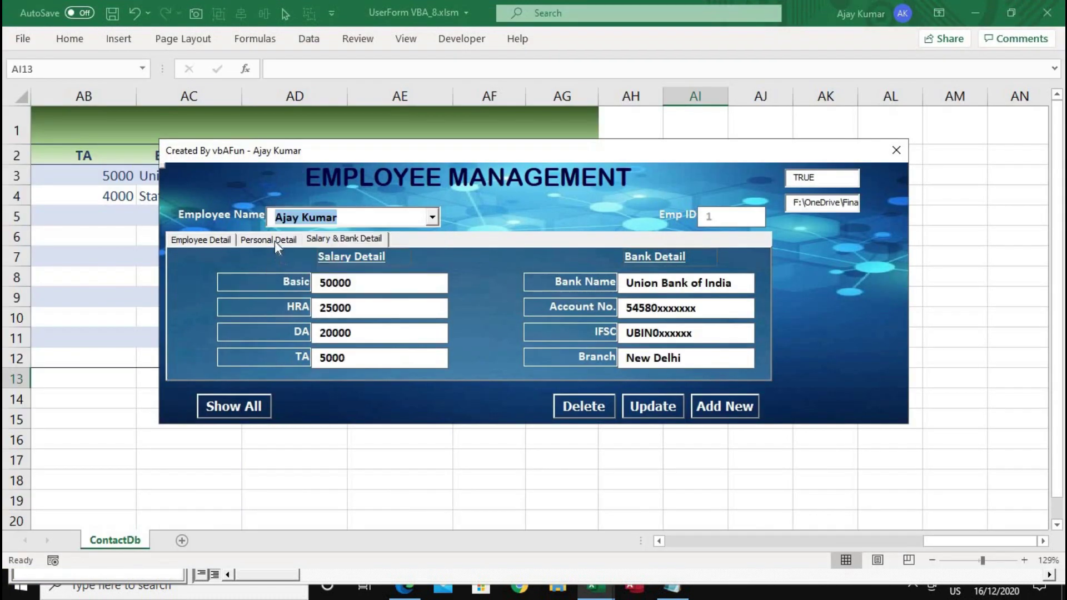
{"action": "left_click", "coordinate": [275, 242]}
{"action": "left_click", "coordinate": [344, 246]}
{"action": "left_click", "coordinate": [268, 239]}
{"action": "left_click", "coordinate": [359, 240]}
Start a new employee entry, confirm every tab is blank, then close the form.
{"action": "left_click", "coordinate": [722, 409]}
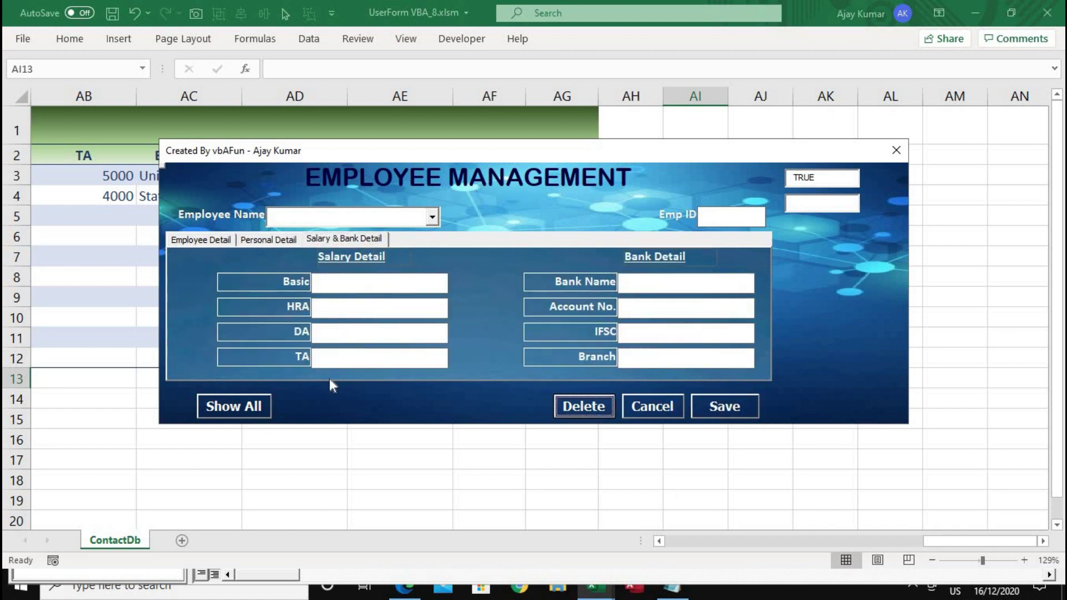
{"action": "left_click", "coordinate": [282, 238]}
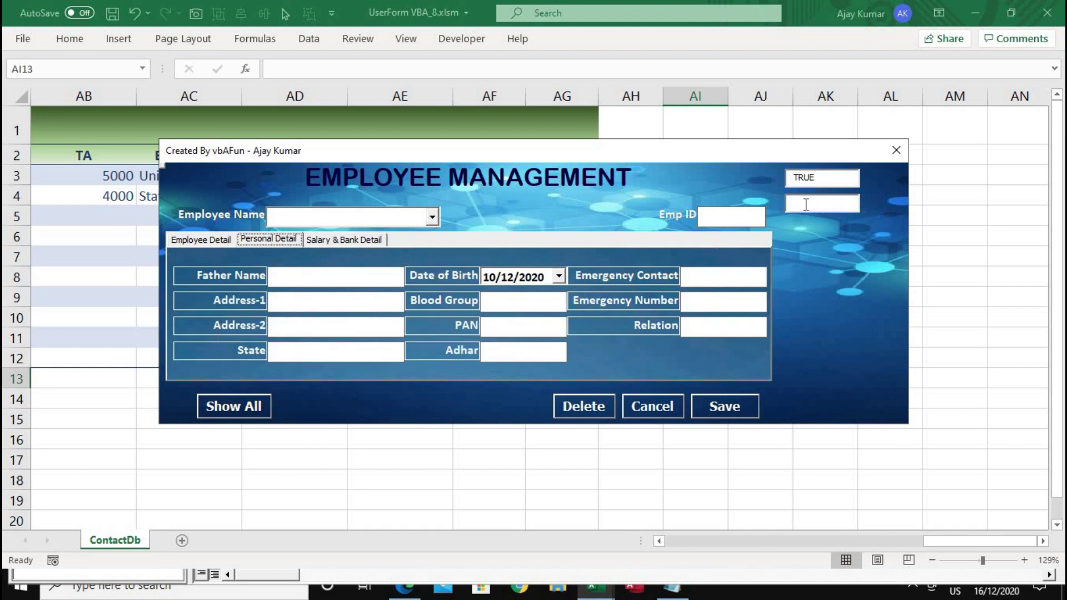
{"action": "left_click", "coordinate": [201, 239]}
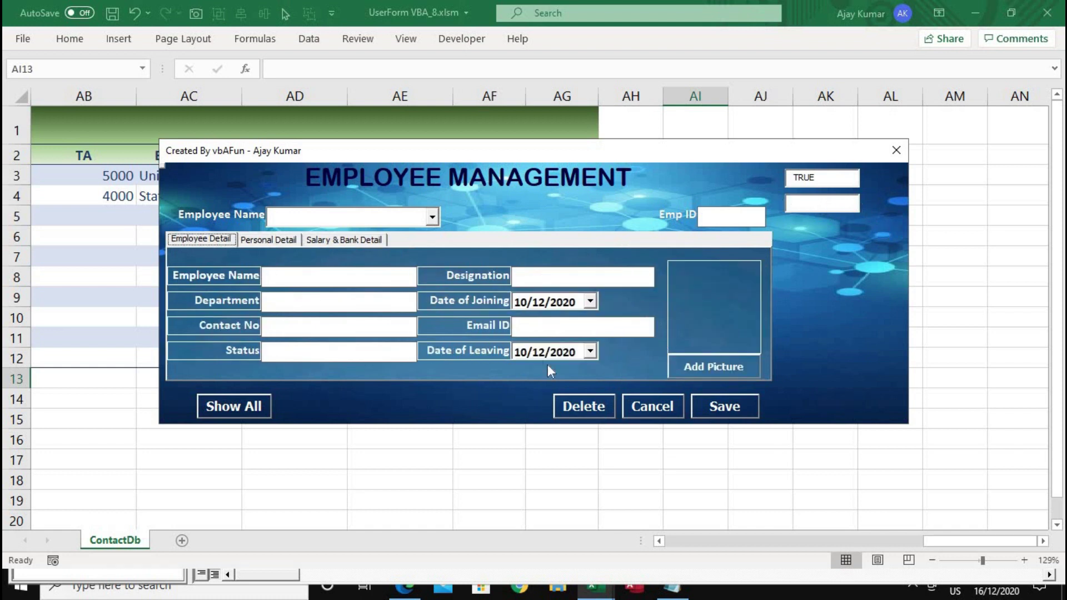
{"action": "left_click", "coordinate": [896, 151]}
Change the EmpSaveBtn_Click loop to For DataCol = 2 To 29.
{"action": "double_click", "coordinate": [773, 349]}
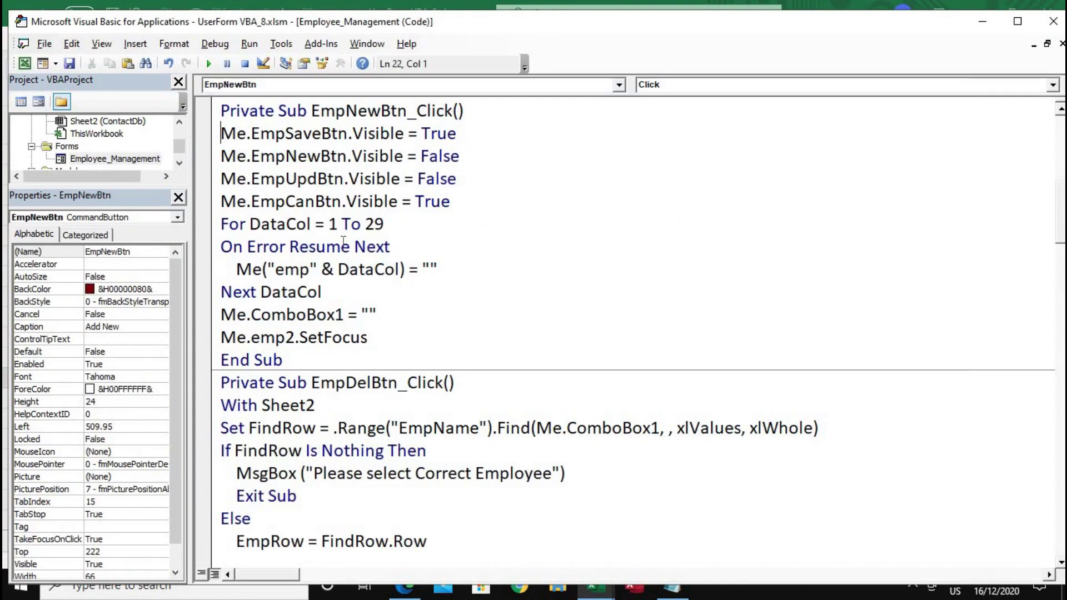
{"action": "left_click_drag", "start_coordinate": [383, 224], "coordinate": [366, 225]}
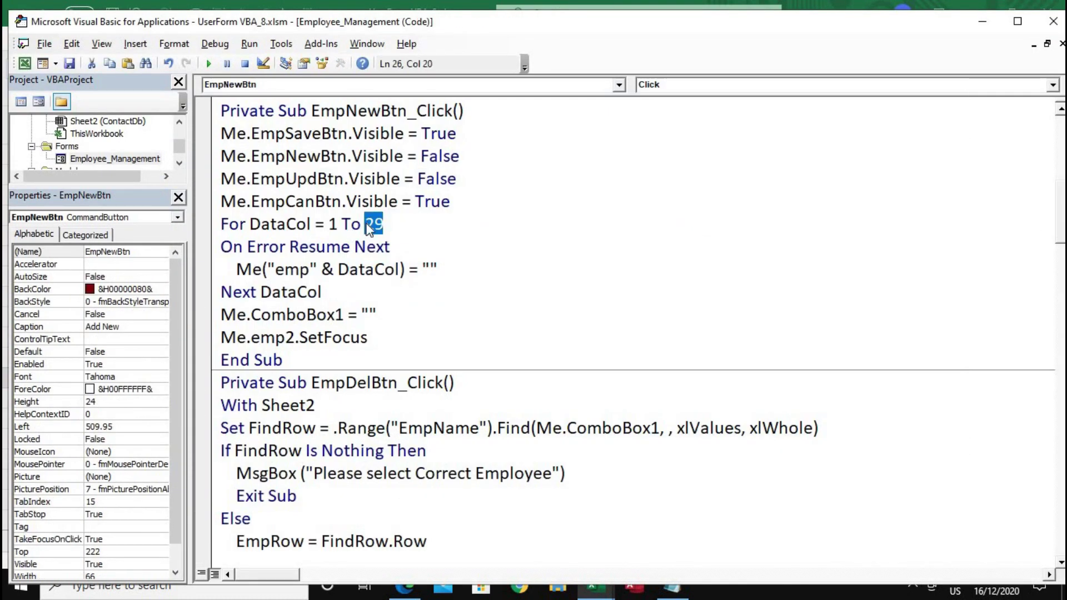
{"action": "scroll", "coordinate": [438, 427], "scroll_direction": "down", "scroll_amount": 5}
{"action": "scroll", "coordinate": [438, 427], "scroll_direction": "down", "scroll_amount": 4}
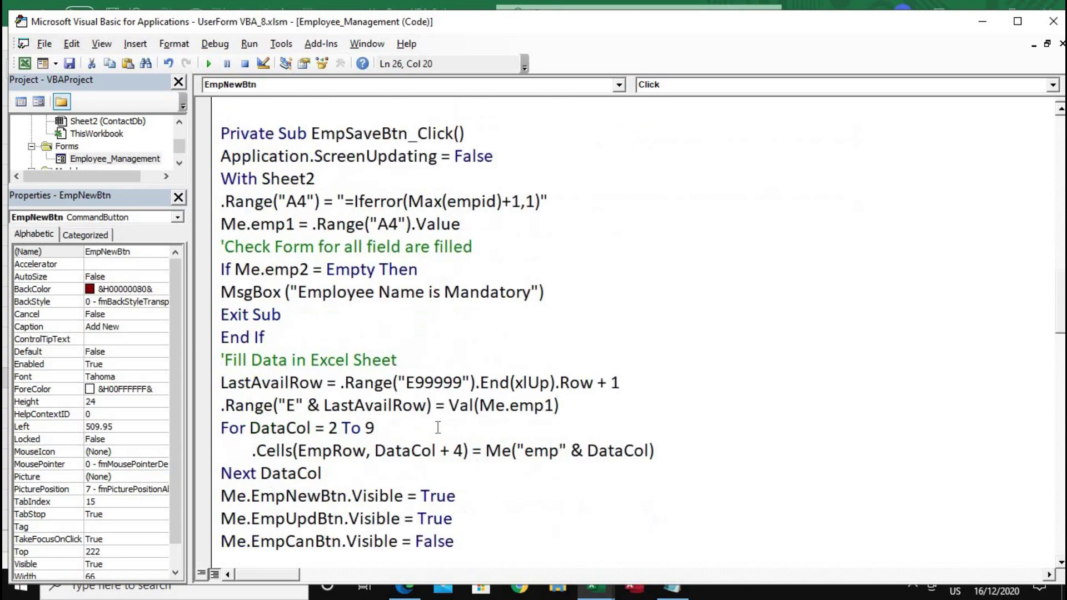
{"action": "left_click", "coordinate": [367, 428]}
{"action": "type", "text": "2"}
{"action": "left_click", "coordinate": [392, 437]}
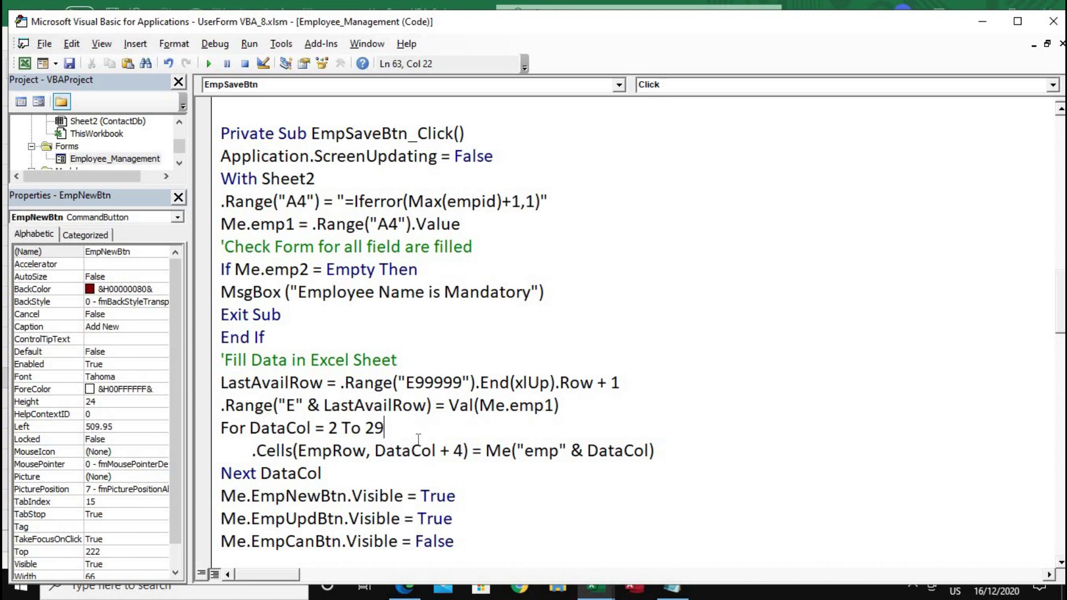
Change the EmpUpdBtn_Click loop to 2 To 29 and run the UserForm with F5.
{"action": "scroll", "coordinate": [421, 428], "scroll_direction": "down", "scroll_amount": 4}
{"action": "scroll", "coordinate": [420, 433], "scroll_direction": "down", "scroll_amount": 1}
{"action": "scroll", "coordinate": [419, 441], "scroll_direction": "down", "scroll_amount": 4}
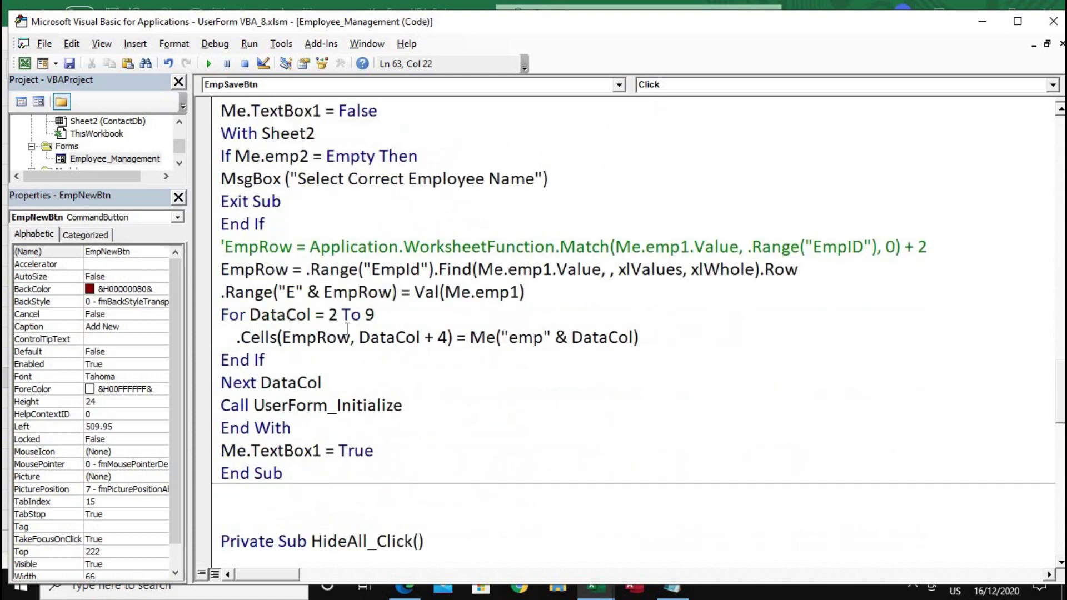
{"action": "left_click", "coordinate": [369, 314]}
{"action": "type", "text": "2"}
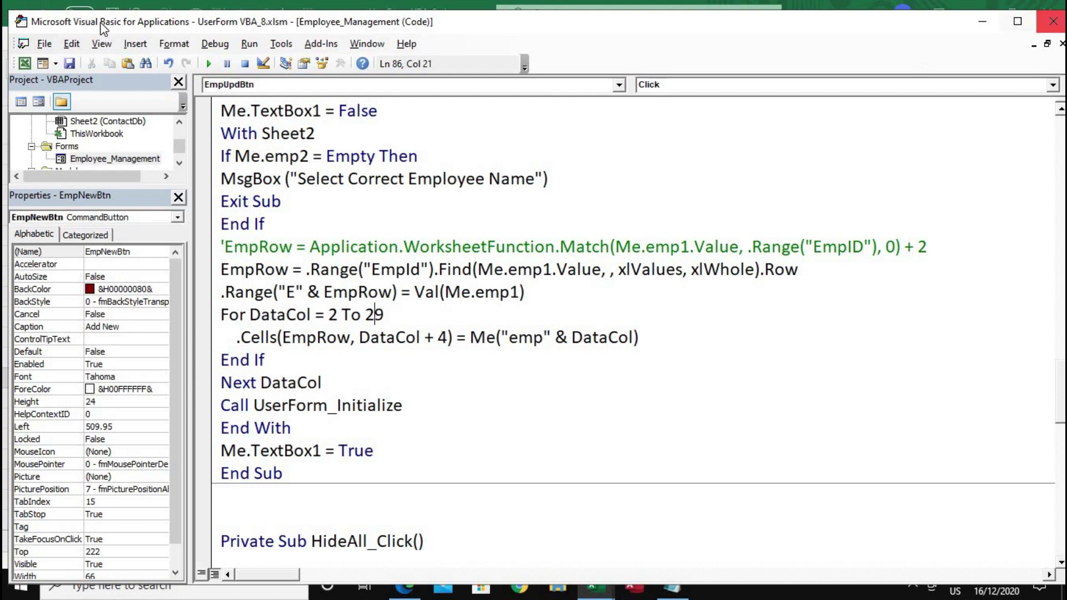
{"action": "key", "text": "F5"}
Load the second employee's record from the Employee Name dropdown on the Personal Detail tab.
{"action": "left_click", "coordinate": [433, 217]}
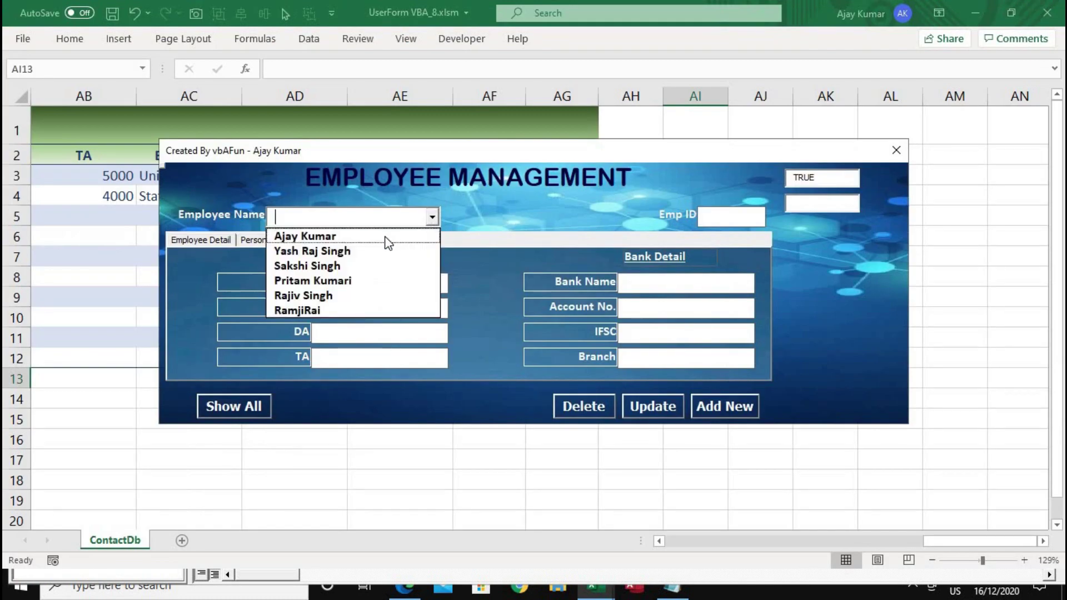
{"action": "left_click", "coordinate": [386, 236]}
{"action": "left_click", "coordinate": [269, 240]}
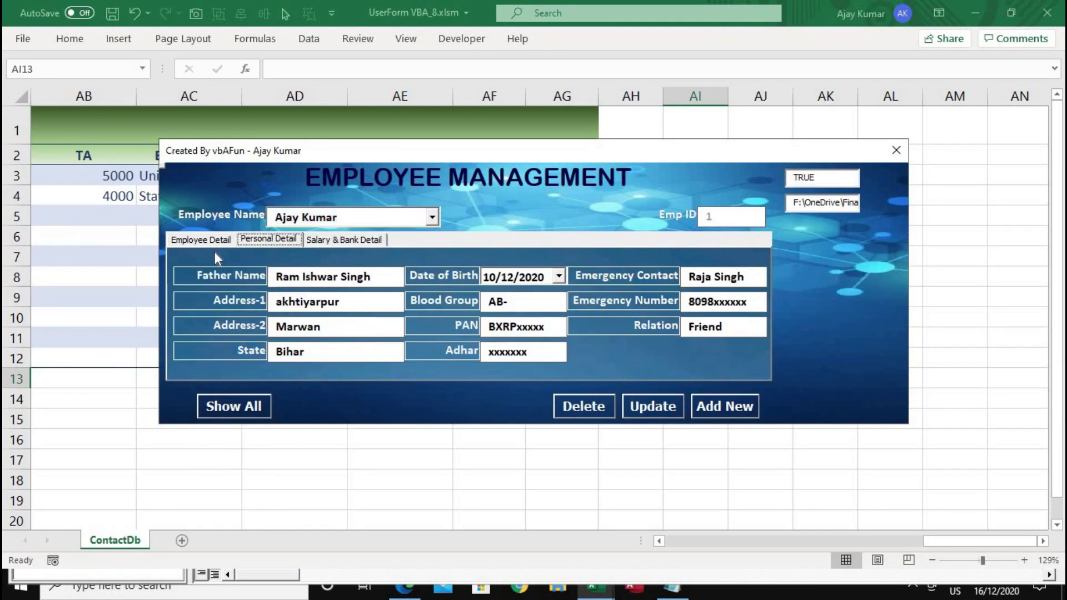
{"action": "left_click", "coordinate": [350, 212]}
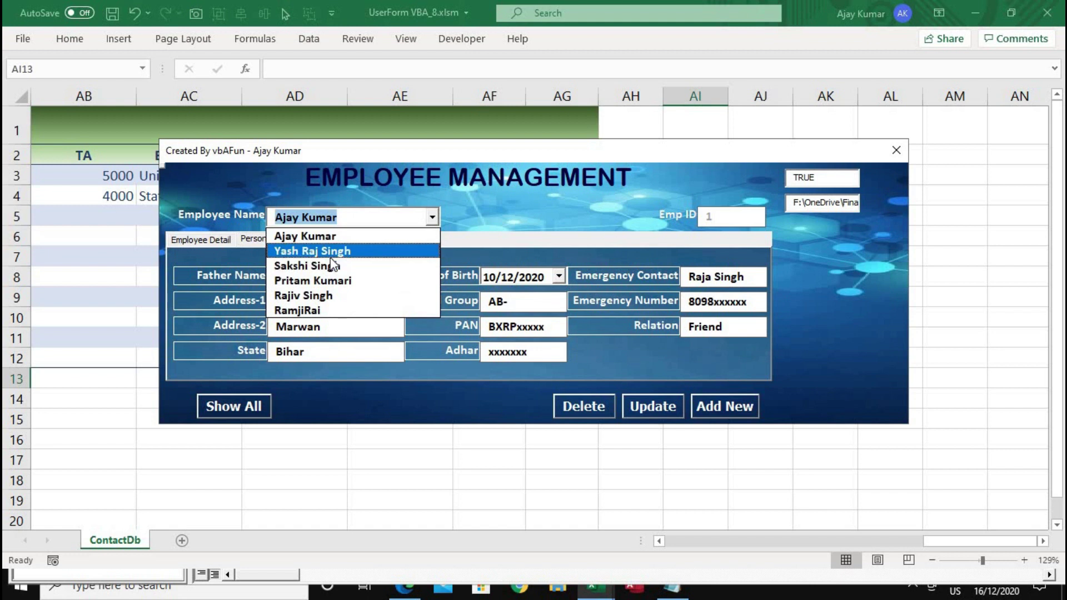
{"action": "left_click", "coordinate": [311, 249]}
Enter a new Adhar number for this employee and submit the update.
{"action": "left_click", "coordinate": [507, 354]}
{"action": "type", "text": "8979807xxxx"}
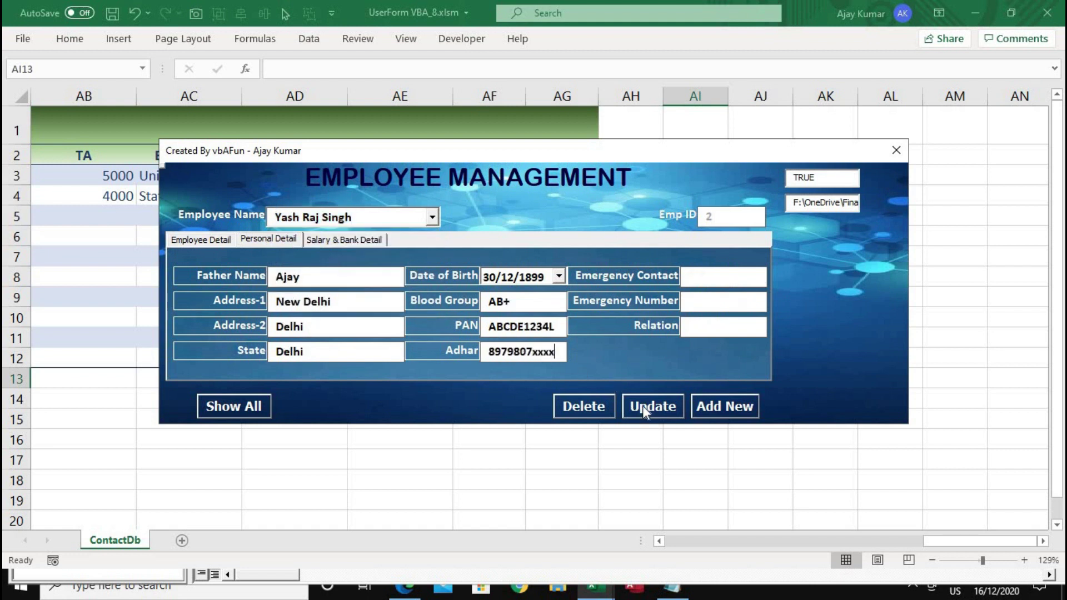
{"action": "left_click", "coordinate": [341, 241]}
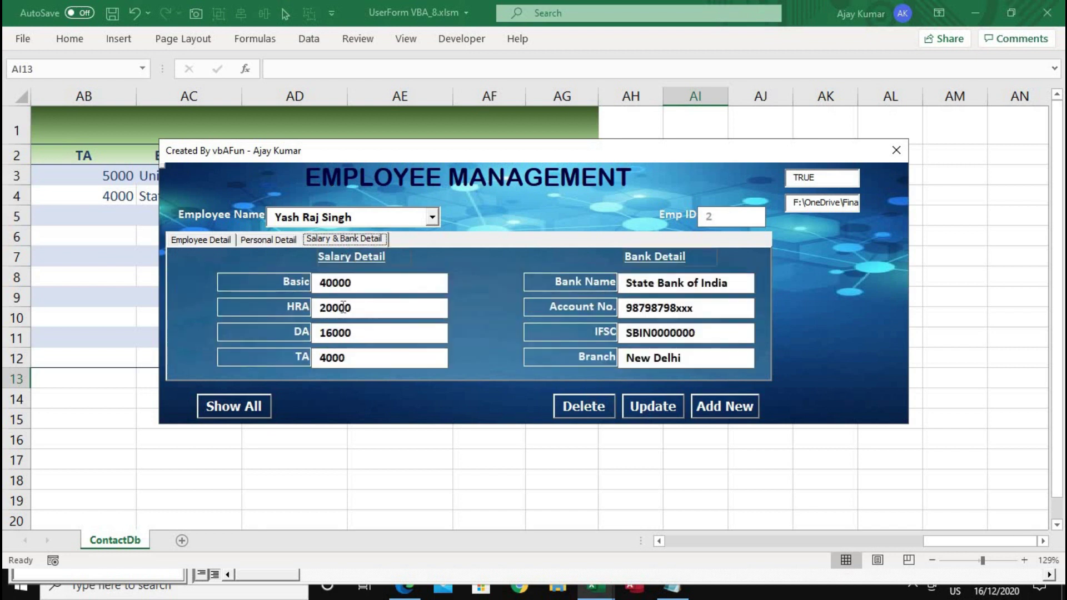
{"action": "left_click", "coordinate": [290, 243]}
{"action": "left_click", "coordinate": [662, 409]}
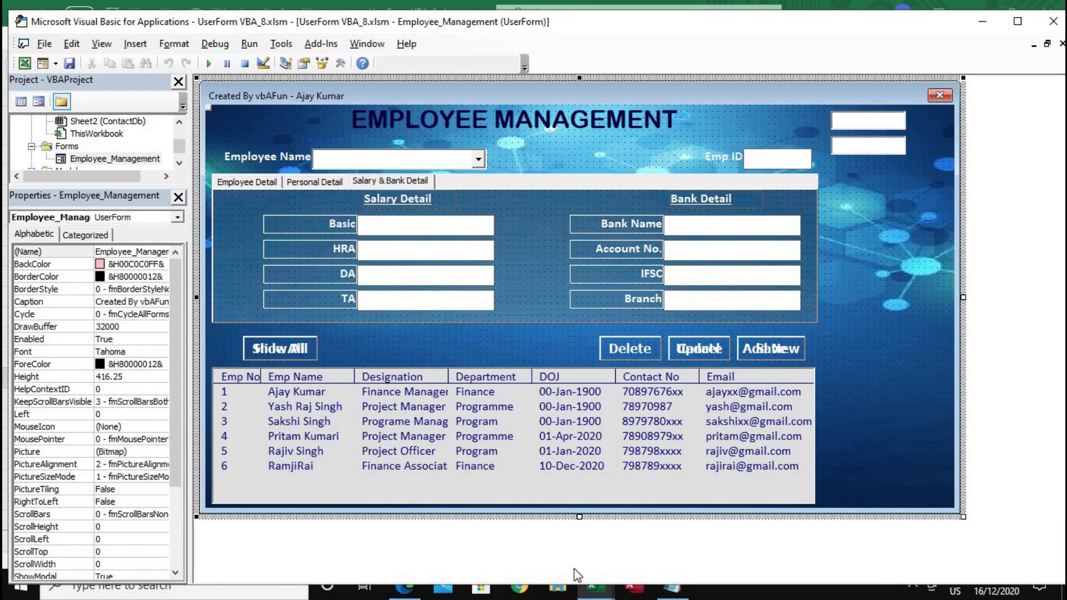
On the ContactDb sheet, select Y4:AB4 to inspect row 4's Basic to TA values.
{"action": "key", "text": "alt+F11"}
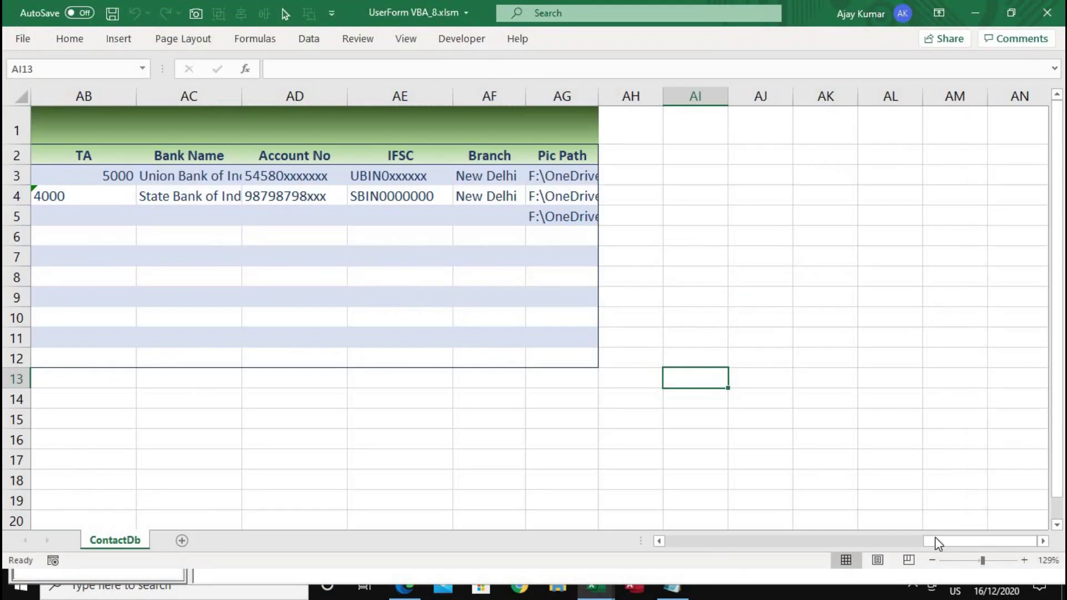
{"action": "left_click_drag", "start_coordinate": [938, 544], "coordinate": [856, 543]}
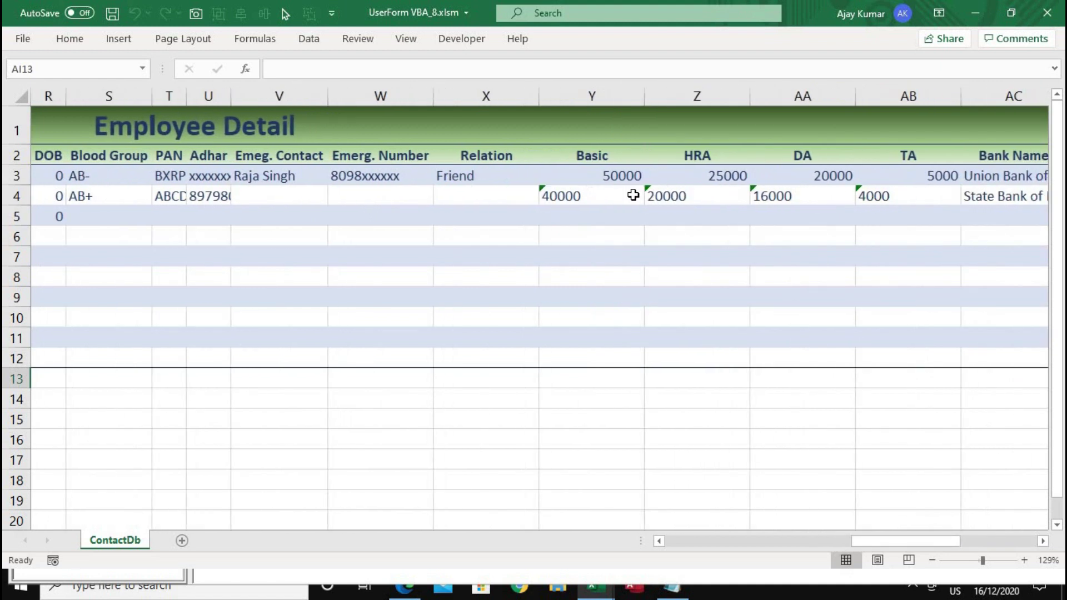
{"action": "left_click_drag", "start_coordinate": [582, 203], "coordinate": [884, 198]}
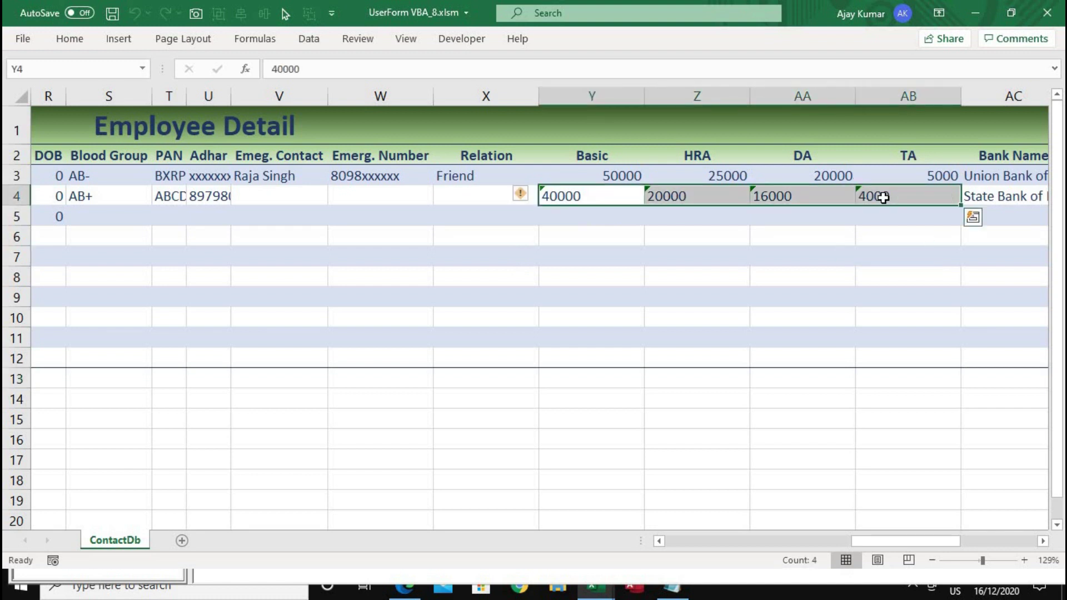
{"action": "left_click", "coordinate": [652, 392]}
Add an If IsNumeric("Emp" & DataCol) Then line inside the EmpUpdBtn_Click loop.
{"action": "key", "text": "alt+F11"}
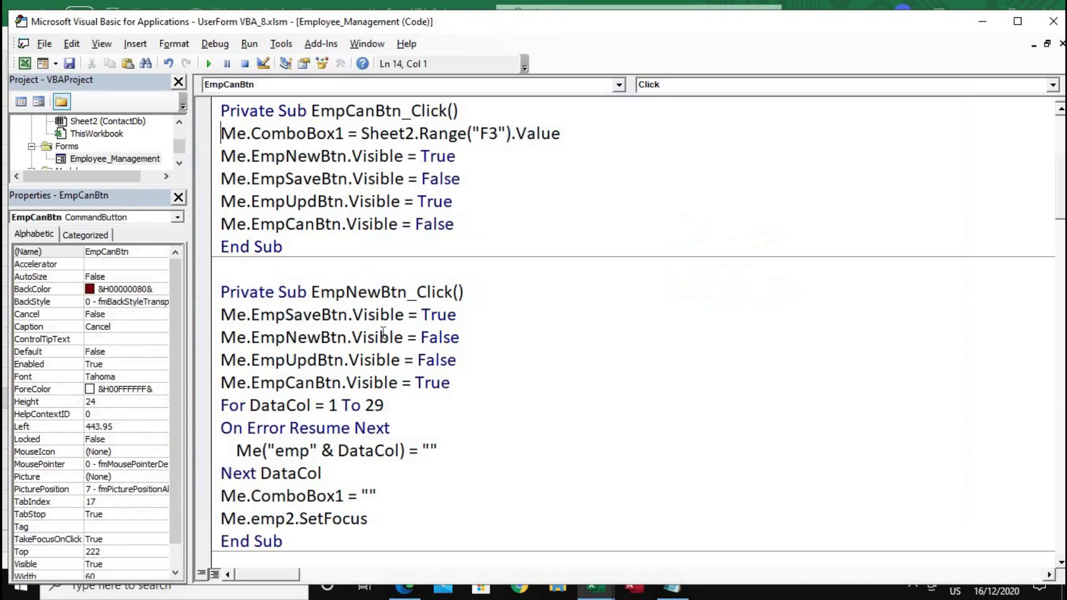
{"action": "scroll", "coordinate": [384, 333], "scroll_direction": "down", "scroll_amount": 2}
{"action": "scroll", "coordinate": [384, 332], "scroll_direction": "down", "scroll_amount": 13}
{"action": "left_click", "coordinate": [410, 302]}
{"action": "key", "text": "Return"}
{"action": "key", "text": "Tab"}
{"action": "type", "text": "if isnume(\"Emp\"&DataCol)"}
{"action": "key", "text": "Home"}
{"action": "key", "text": "Right"}
{"action": "key", "text": "Right"}
{"action": "key", "text": "Right"}
{"action": "type", "text": "isnumber"}
{"action": "type", "text": ") then"}
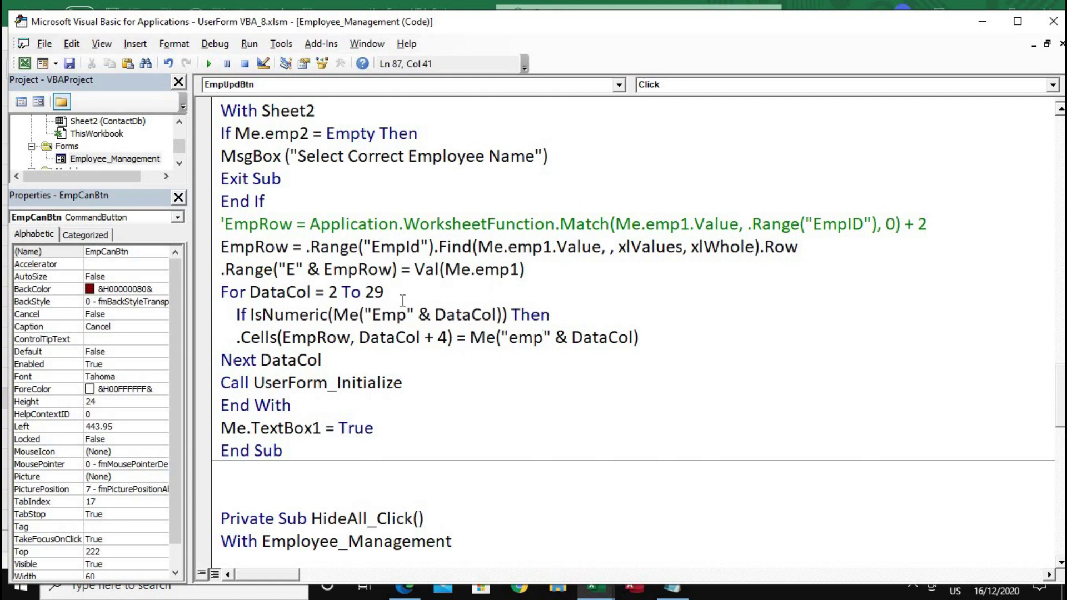
Check the Basic salary box in the form designer, then return to the update code.
{"action": "left_click", "coordinate": [1047, 43]}
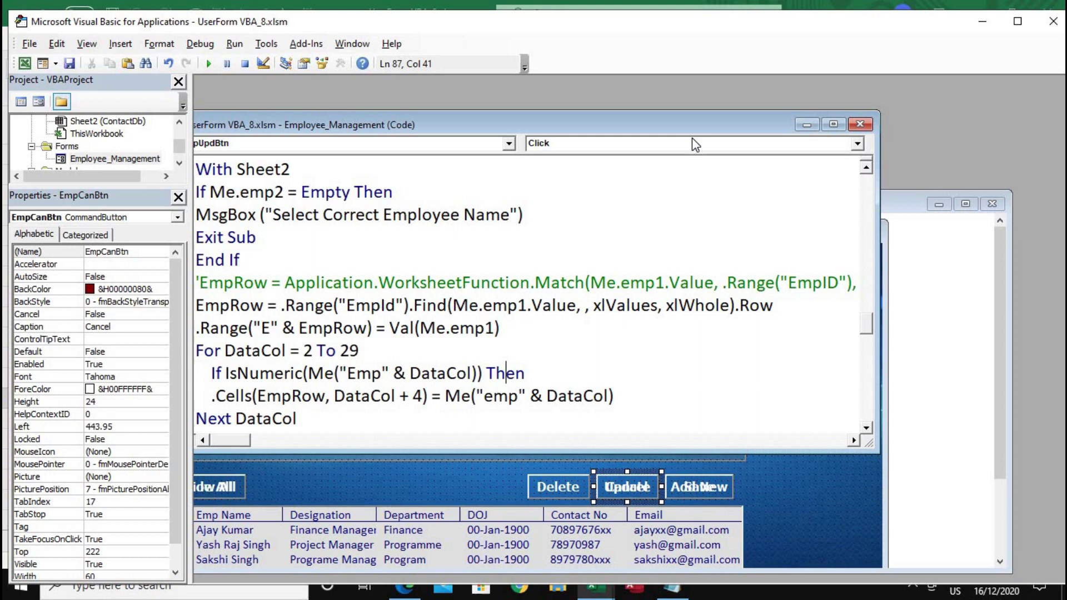
{"action": "left_click", "coordinate": [329, 181]}
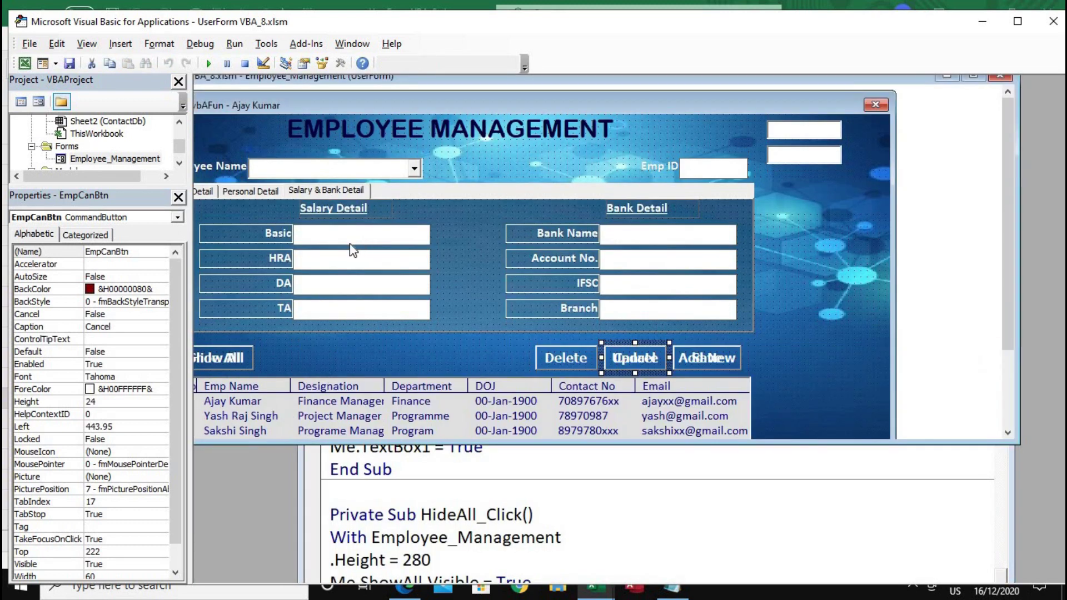
{"action": "left_click", "coordinate": [350, 243]}
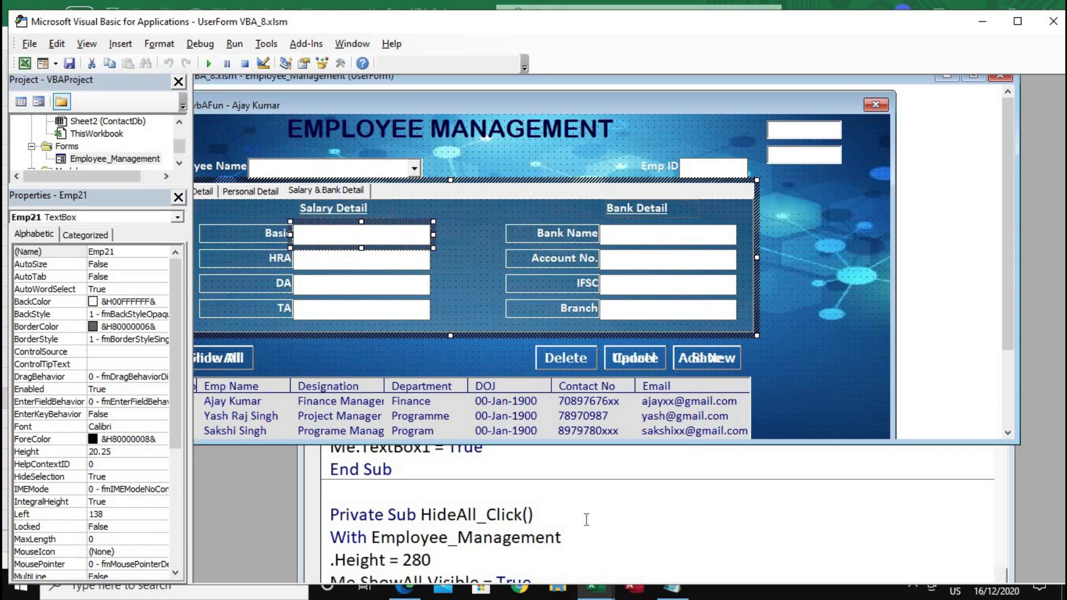
{"action": "left_click", "coordinate": [606, 493]}
{"action": "left_click_drag", "start_coordinate": [642, 363], "coordinate": [627, 201]}
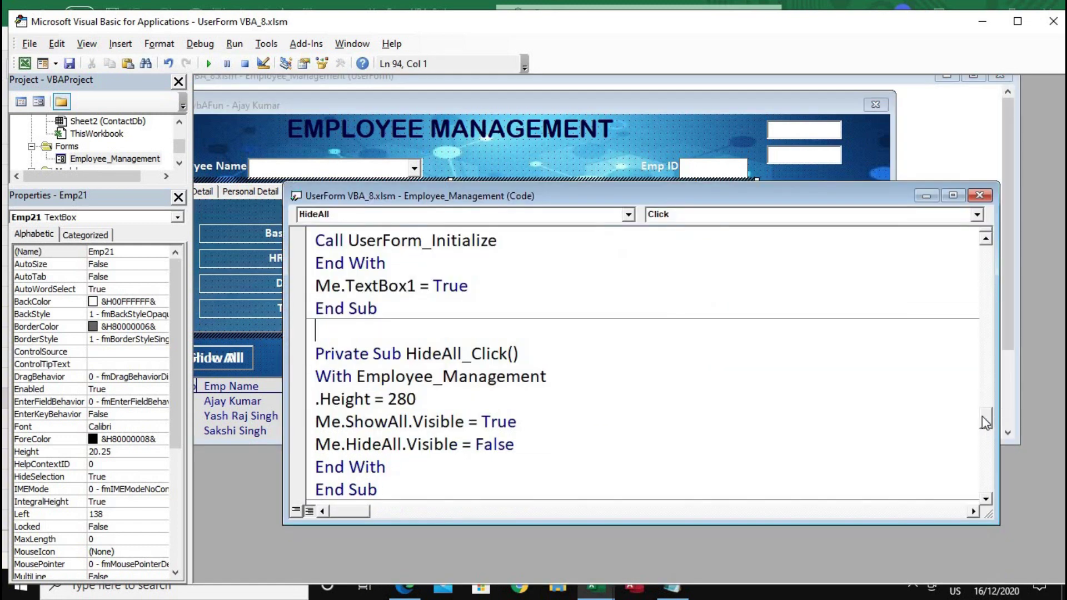
{"action": "scroll", "coordinate": [991, 405], "scroll_direction": "up", "scroll_amount": 3}
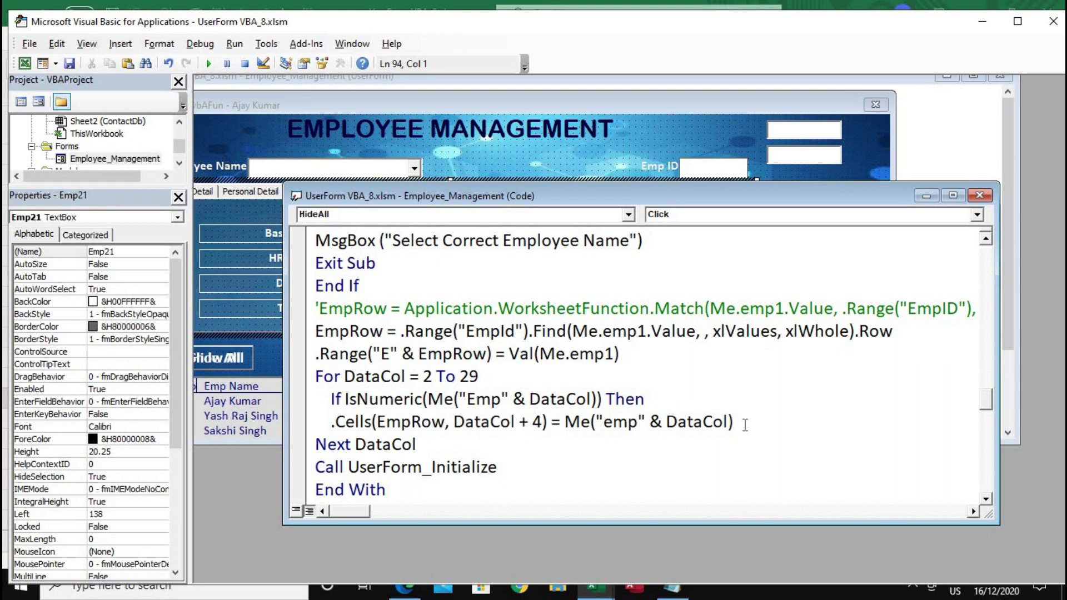
Duplicate the .Cells assignment line and add Else and End If around the copy.
{"action": "left_click_drag", "start_coordinate": [745, 425], "coordinate": [332, 428]}
{"action": "key", "text": "ctrl+c"}
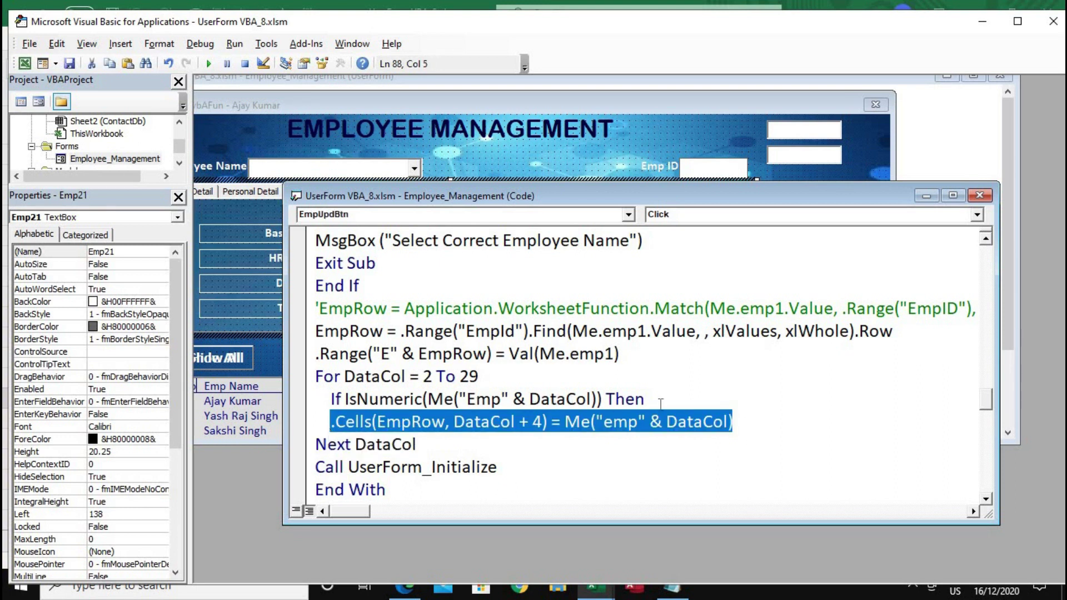
{"action": "left_click", "coordinate": [661, 404]}
{"action": "key", "text": "Return"}
{"action": "key", "text": "ctrl+v"}
{"action": "key", "text": "Return"}
{"action": "type", "text": "Else"}
{"action": "key", "text": "Down"}
{"action": "key", "text": "End"}
{"action": "key", "text": "Return"}
{"action": "type", "text": "End If"}
Wrap the first .Cells line's value in Val(...) and run the form with F5.
{"action": "key", "text": "Up"}
{"action": "key", "text": "Up"}
{"action": "key", "text": "Up"}
{"action": "key", "text": "Right"}
{"action": "key", "text": "Right"}
{"action": "key", "text": "Right"}
{"action": "key", "text": "Right"}
{"action": "key", "text": "Right"}
{"action": "key", "text": "Right"}
{"action": "key", "text": "Right"}
{"action": "key", "text": "Right"}
{"action": "key", "text": "Right"}
{"action": "key", "text": "Right"}
{"action": "key", "text": "Right"}
{"action": "type", "text": "Val("}
{"action": "key", "text": "End"}
{"action": "key", "text": "Left"}
{"action": "key", "text": "Down"}
{"action": "key", "text": "Return"}
{"action": "type", "text": ")"}
{"action": "left_click", "coordinate": [597, 445]}
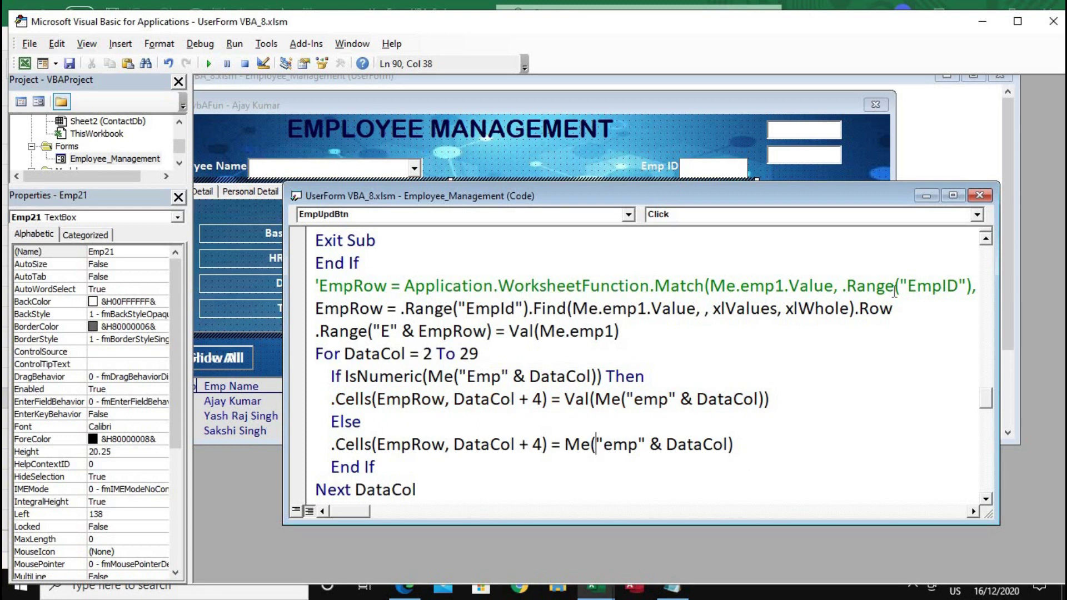
{"action": "key", "text": "F5"}
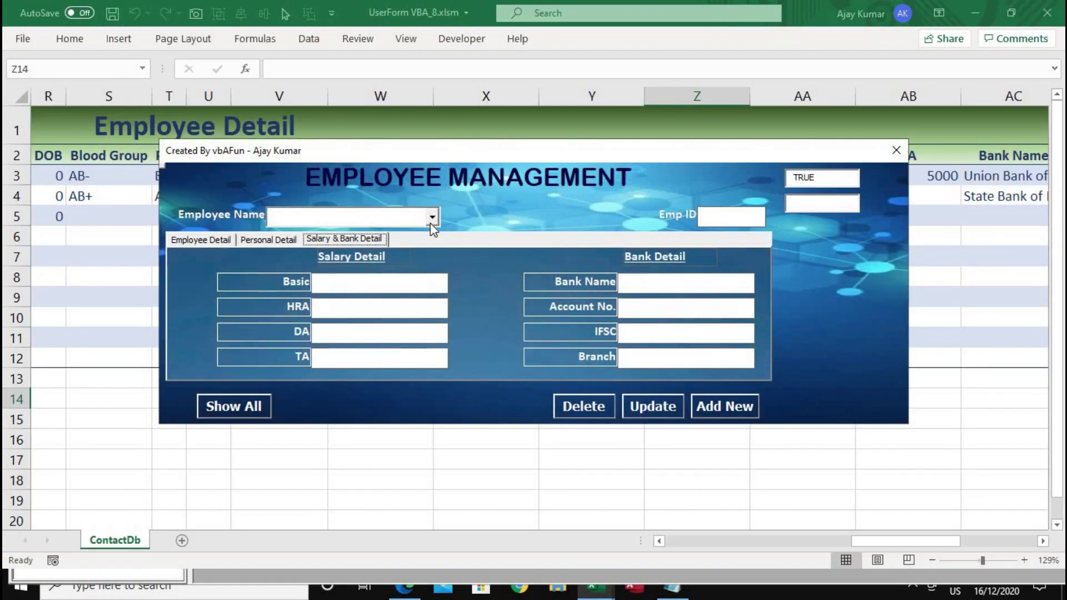
Load the second employee's record, update it so row 4 stores numbers, then close the form.
{"action": "left_click", "coordinate": [431, 217]}
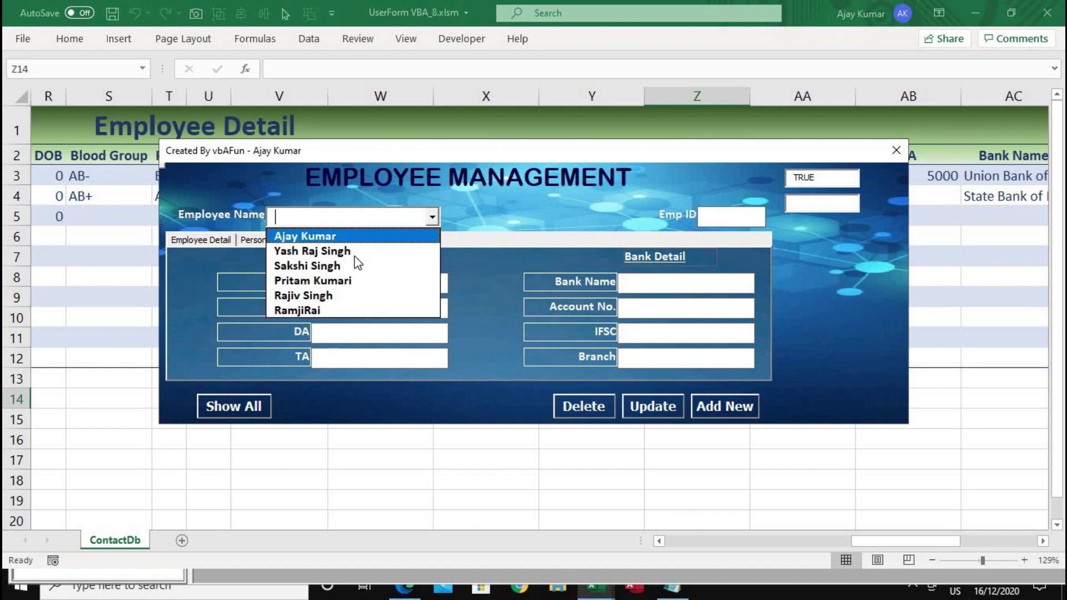
{"action": "left_click", "coordinate": [358, 249]}
{"action": "mouse_move", "coordinate": [663, 152]}
{"action": "left_mouse_down"}
{"action": "mouse_move", "coordinate": [671, 401]}
{"action": "mouse_move", "coordinate": [629, 259]}
{"action": "left_mouse_up"}
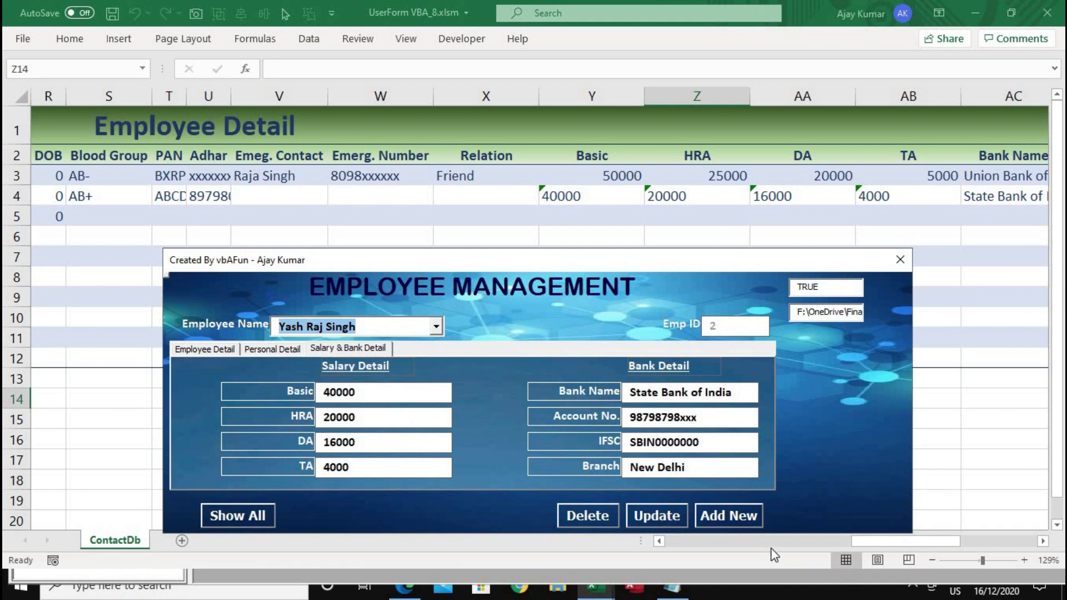
{"action": "left_click", "coordinate": [658, 514]}
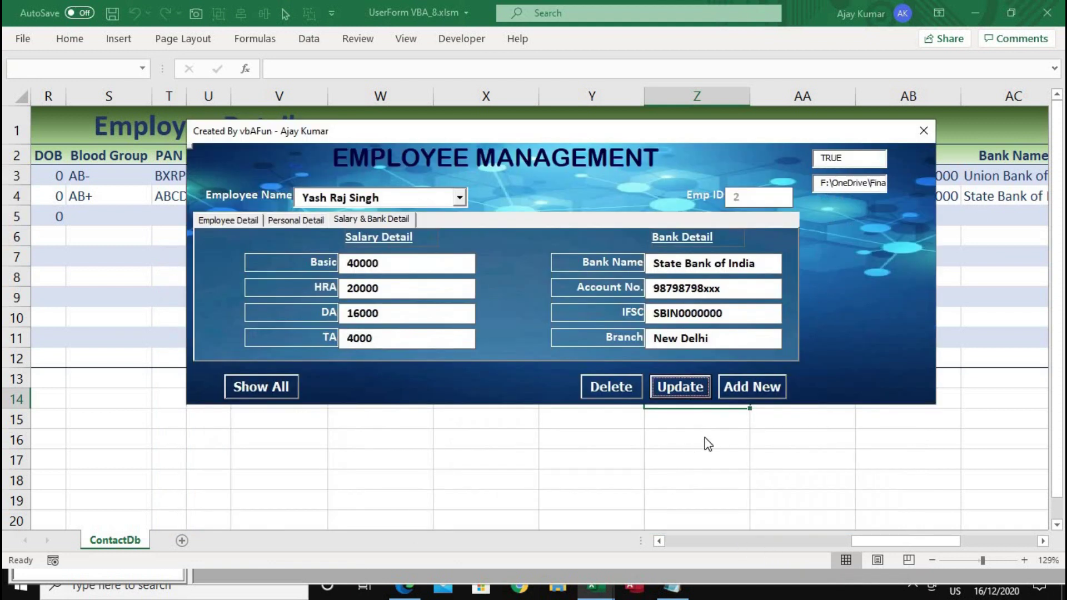
{"action": "left_click", "coordinate": [922, 131]}
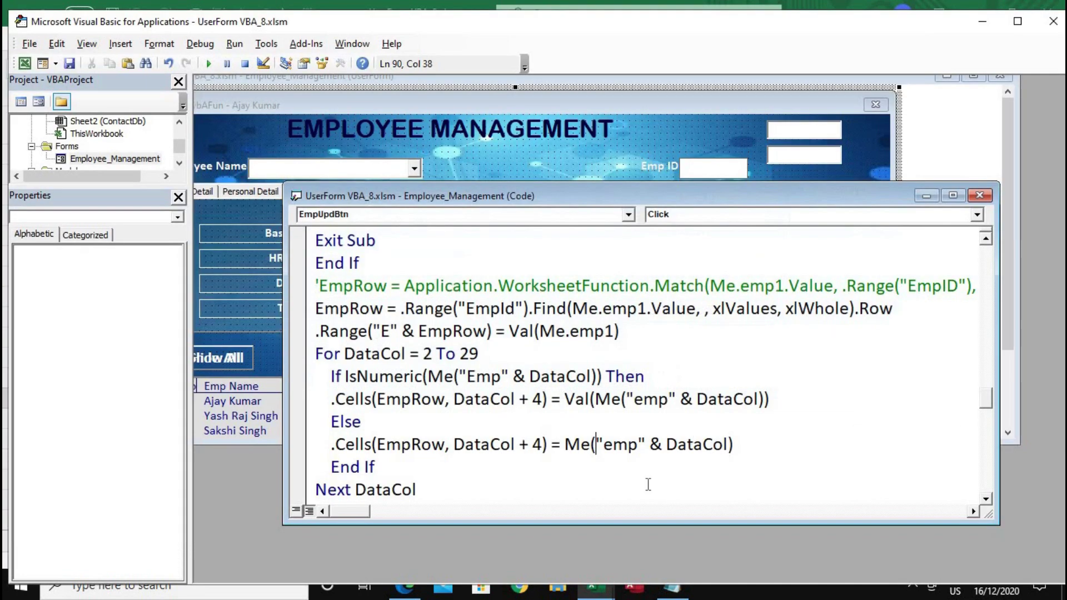
Open the form code and find the .Cells line in EmpSaveBtn_Click's loop.
{"action": "left_click", "coordinate": [645, 135]}
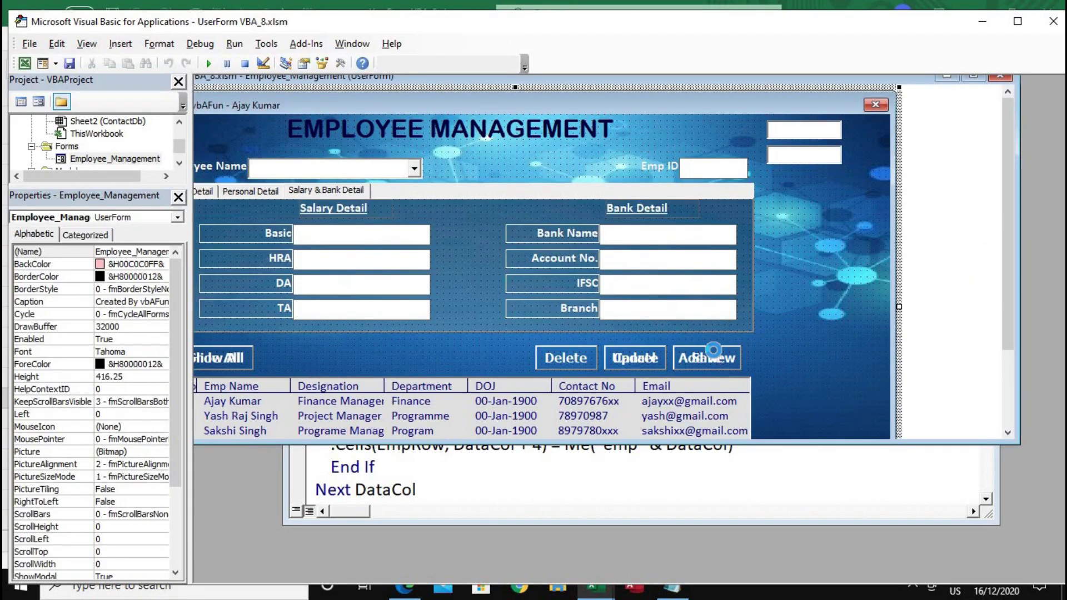
{"action": "double_click", "coordinate": [714, 357]}
{"action": "scroll", "coordinate": [469, 259], "scroll_direction": "up", "scroll_amount": 5}
{"action": "scroll", "coordinate": [469, 258], "scroll_direction": "up", "scroll_amount": 1}
{"action": "scroll", "coordinate": [469, 258], "scroll_direction": "up", "scroll_amount": 1}
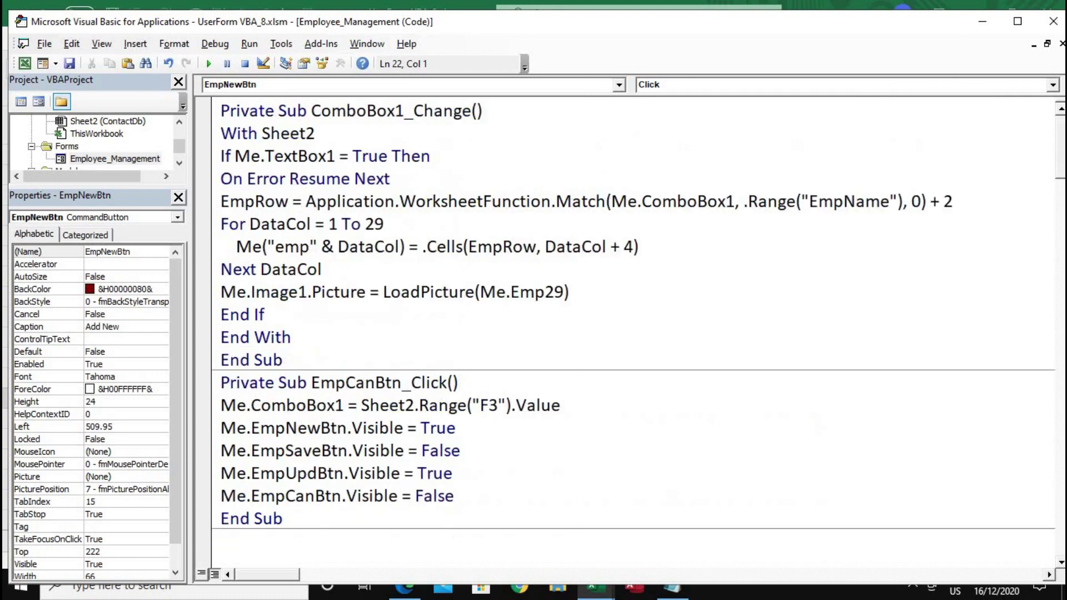
{"action": "scroll", "coordinate": [469, 259], "scroll_direction": "down", "scroll_amount": 4}
{"action": "scroll", "coordinate": [470, 259], "scroll_direction": "down", "scroll_amount": 2}
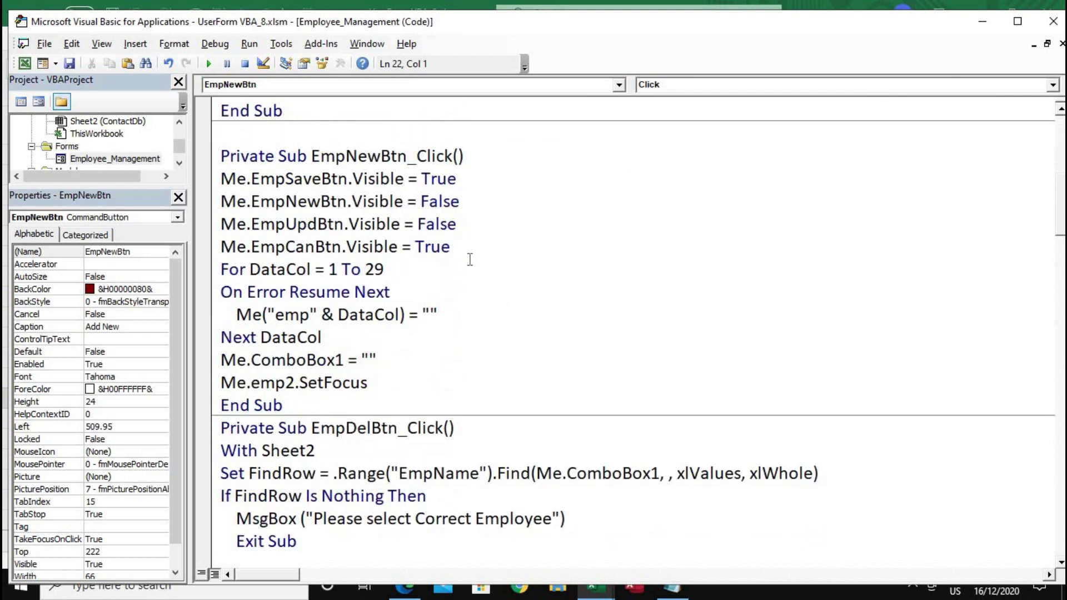
{"action": "scroll", "coordinate": [469, 259], "scroll_direction": "down", "scroll_amount": 3}
{"action": "scroll", "coordinate": [434, 414], "scroll_direction": "down", "scroll_amount": 6}
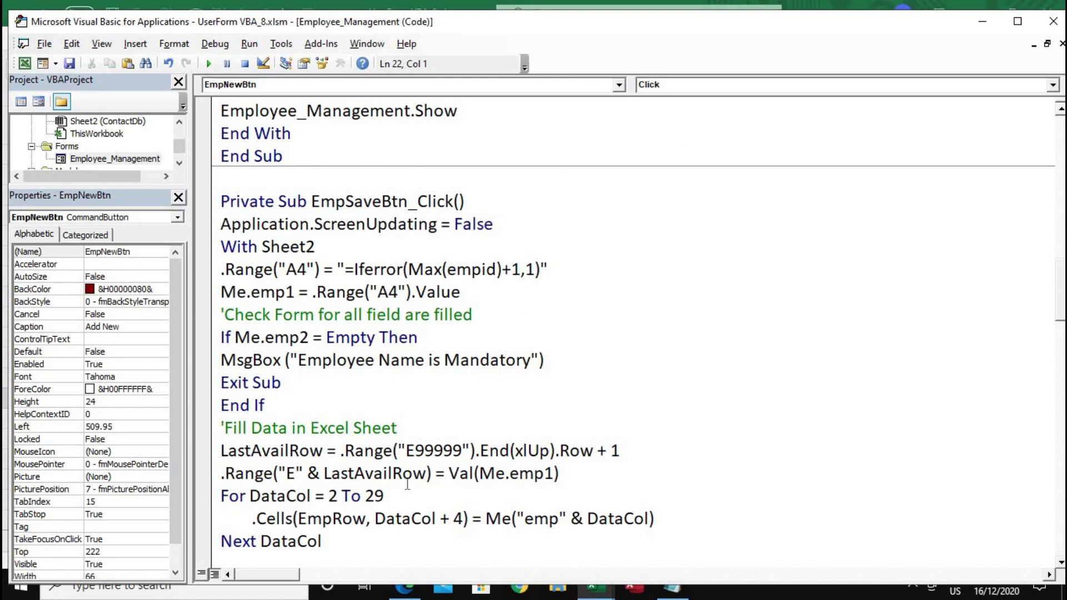
{"action": "scroll", "coordinate": [407, 484], "scroll_direction": "down", "scroll_amount": 2}
{"action": "scroll", "coordinate": [389, 475], "scroll_direction": "down", "scroll_amount": 1}
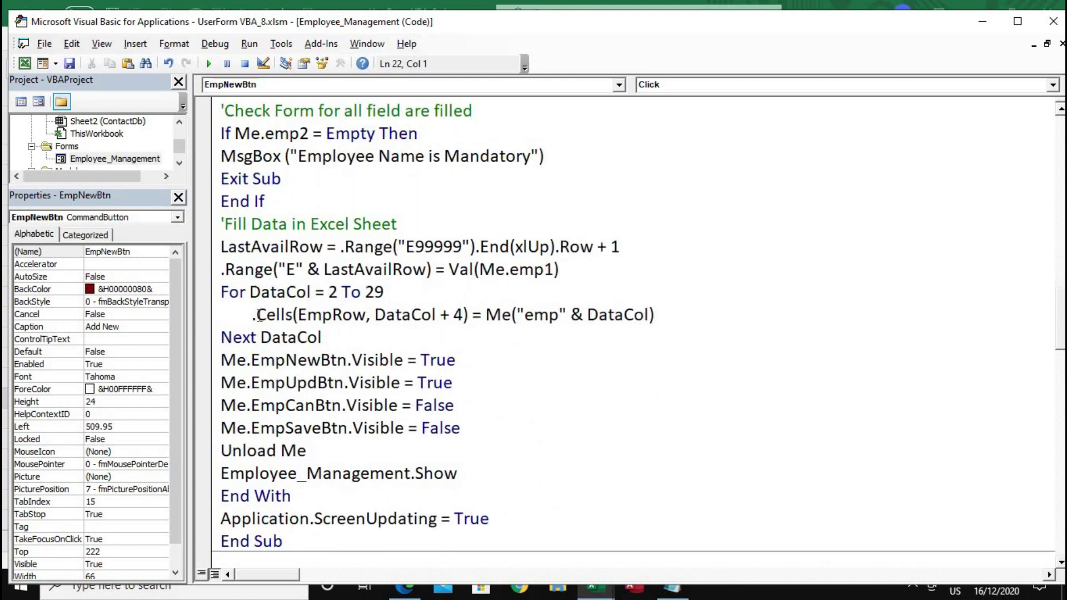
{"action": "left_click_drag", "start_coordinate": [251, 315], "coordinate": [654, 315]}
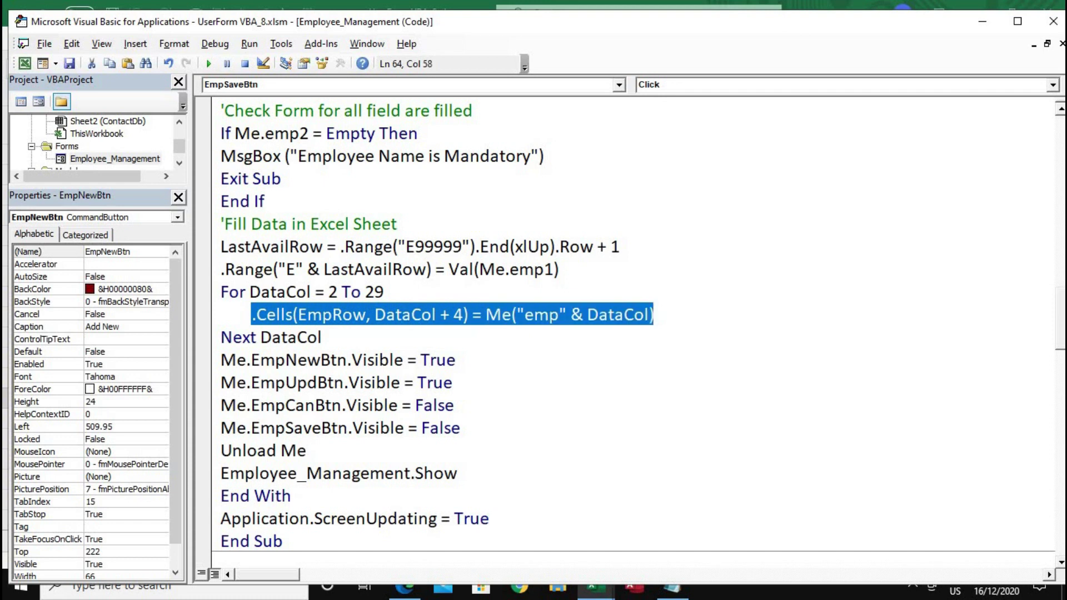
Insert If IsNumeric(Me("emp" & DataCol)) Then above the save routine's .Cells line.
{"action": "left_click", "coordinate": [552, 301]}
{"action": "key", "text": "Return"}
{"action": "key", "text": "Tab"}
{"action": "type", "text": "if isnumeric"}
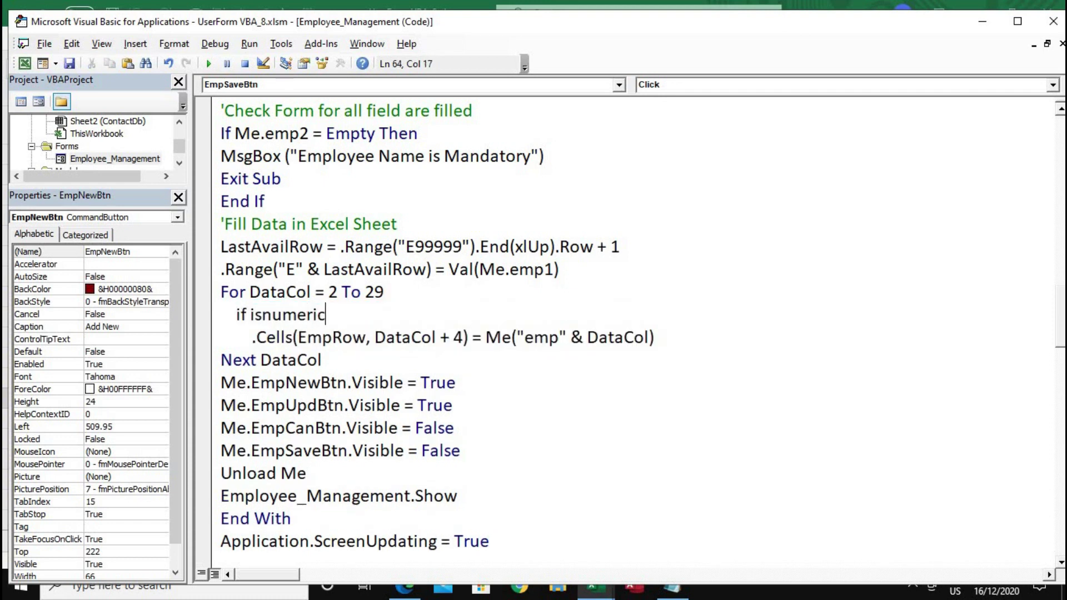
{"action": "type", "text": "(me('Em"}
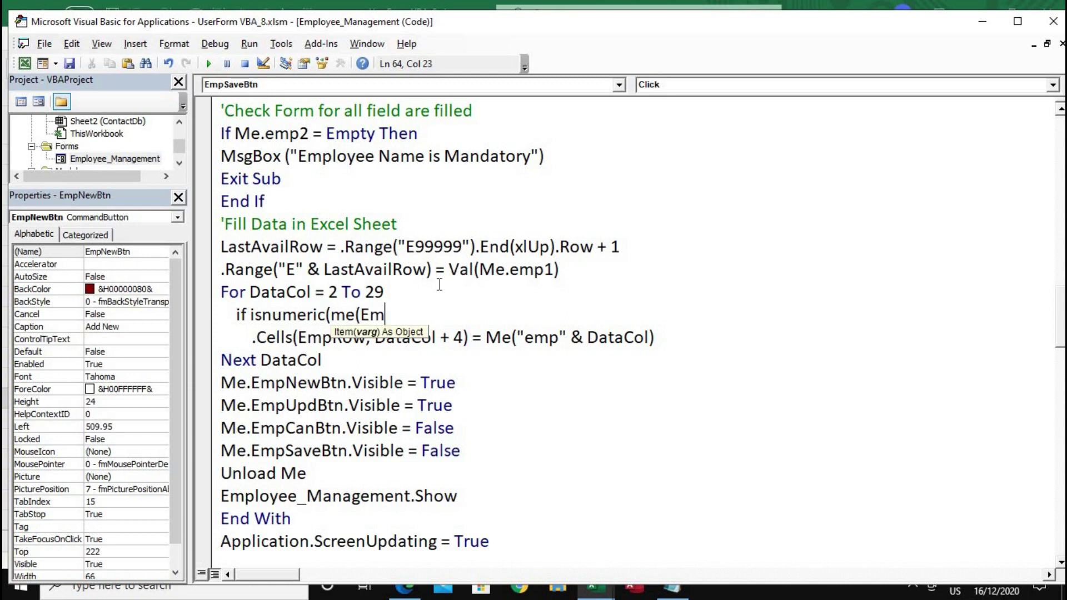
{"action": "key", "text": "BackSpace"}
{"action": "key", "text": "BackSpace"}
{"action": "key", "text": "BackSpace"}
{"action": "type", "text": "\"emp\"&DataCol)) then"}
{"action": "key", "text": "Return"}
Paste a .Cells line under the If and wrap its value in Val(...).
{"action": "key", "text": "ctrl+v"}
{"action": "left_click", "coordinate": [650, 337]}
{"action": "left_click", "coordinate": [485, 337]}
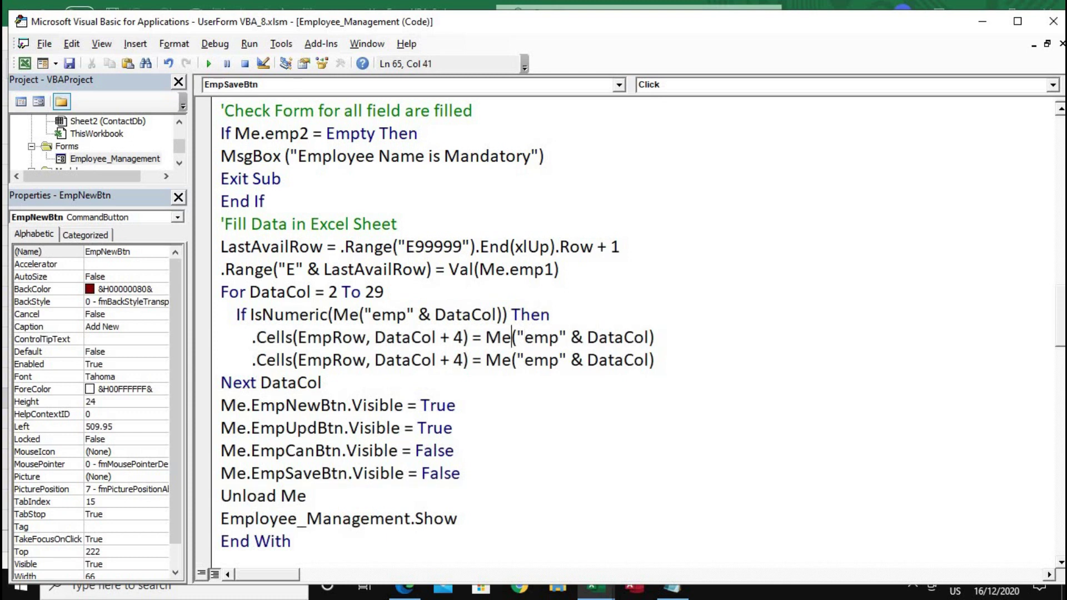
{"action": "type", "text": "val("}
{"action": "key", "text": "End"}
{"action": "type", "text": ")"}
{"action": "key", "text": "Return"}
Add Else before the original .Cells line and End If after it, then close the editor.
{"action": "key", "text": "BackSpace"}
{"action": "type", "text": "Else"}
{"action": "key", "text": "Down"}
{"action": "key", "text": "Down"}
{"action": "key", "text": "Home"}
{"action": "key", "text": "Return"}
{"action": "key", "text": "Tab"}
{"action": "type", "text": "End If"}
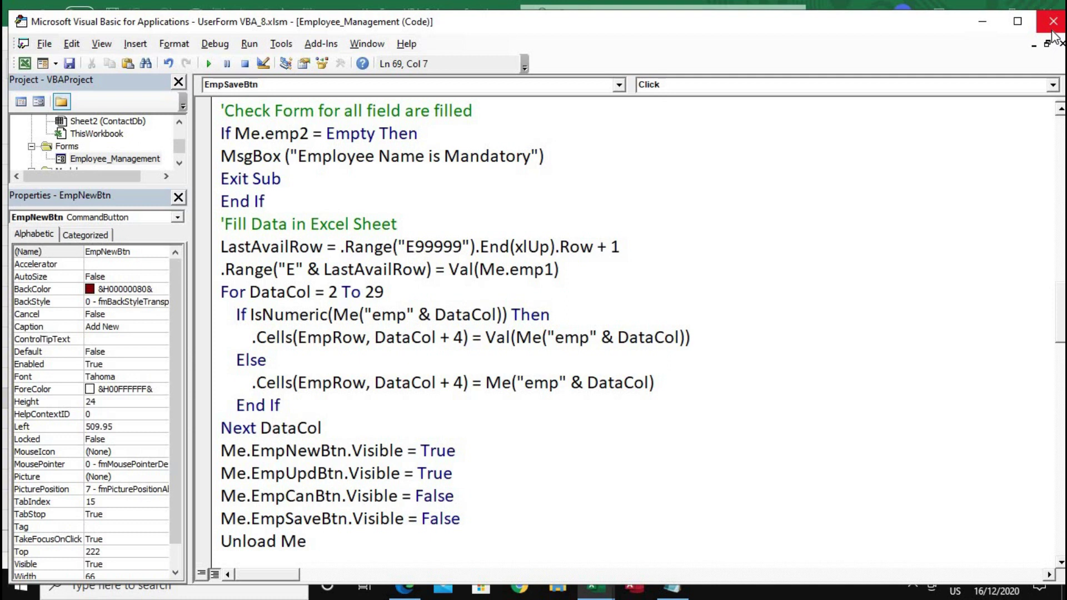
{"action": "left_click", "coordinate": [1052, 32]}
{"action": "key", "text": "alt+F11"}
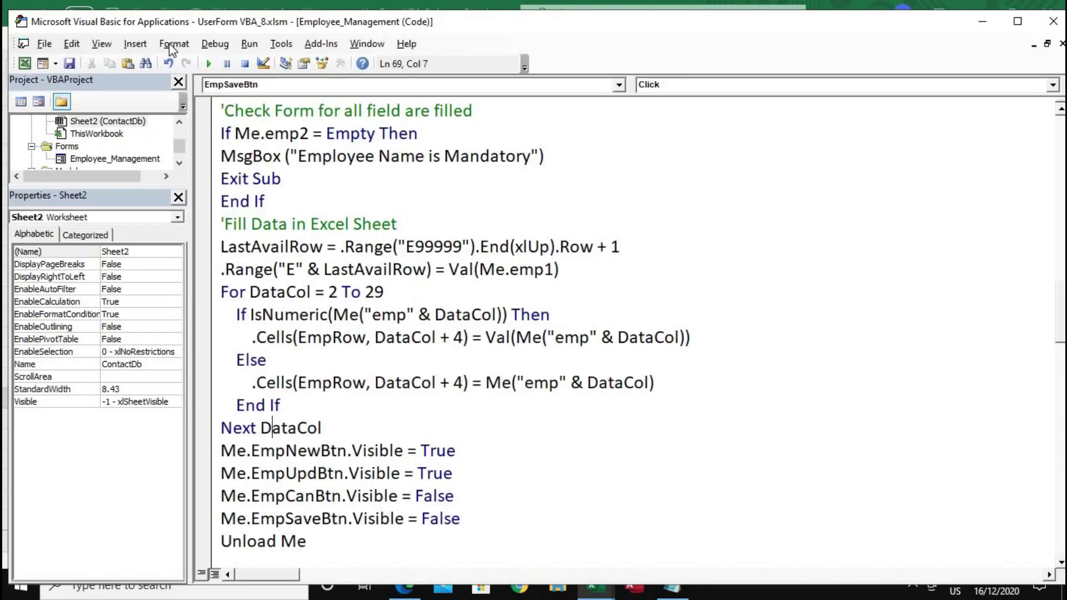
{"action": "key", "text": "F5"}
{"action": "left_click", "coordinate": [395, 218]}
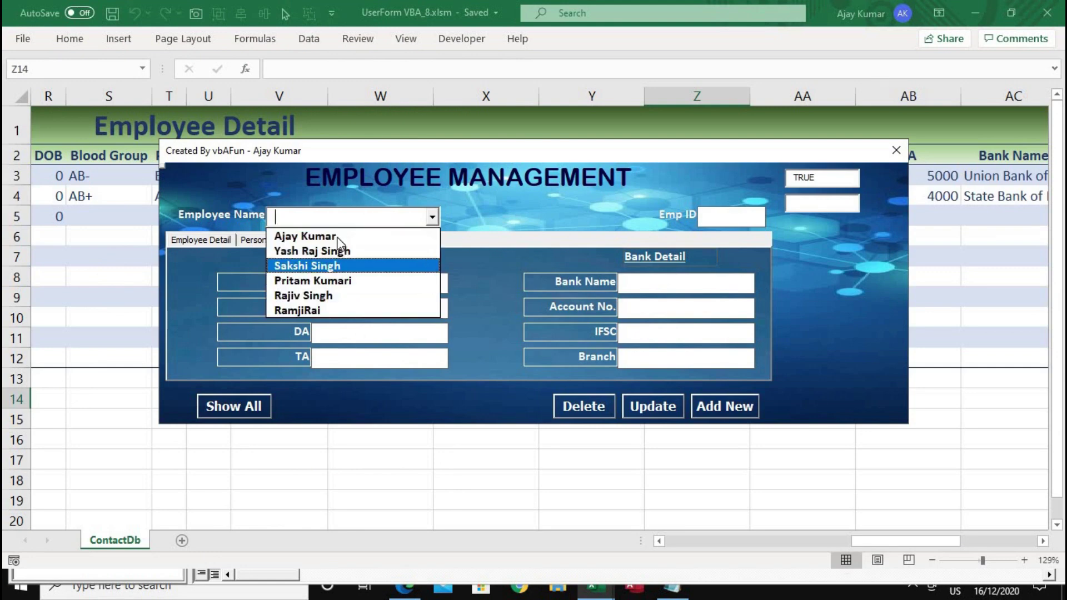
{"action": "left_click", "coordinate": [328, 236]}
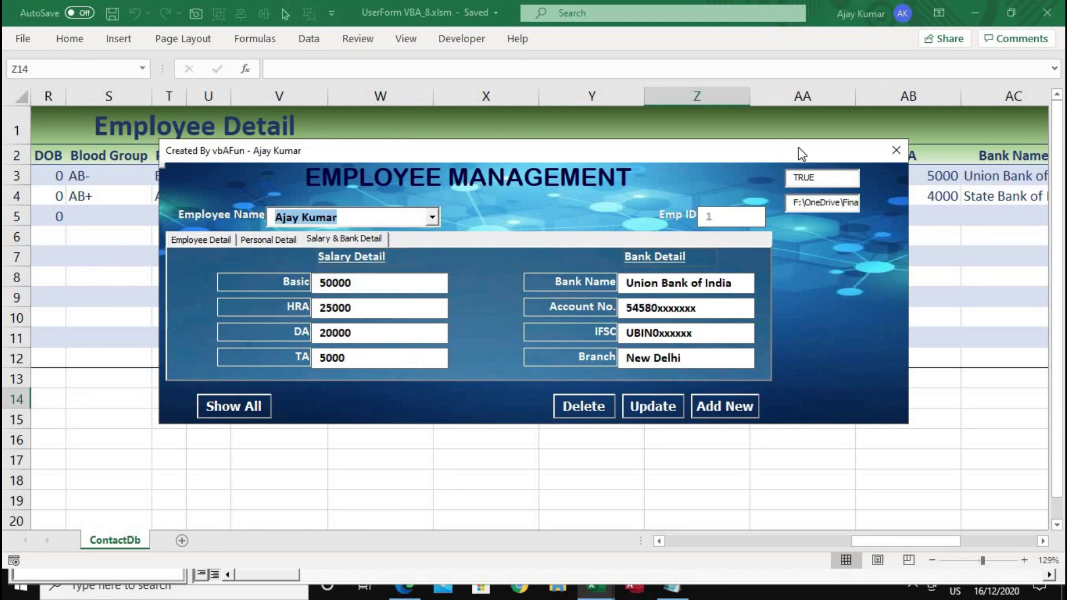
{"action": "left_click", "coordinate": [294, 237]}
{"action": "left_click", "coordinate": [212, 240]}
{"action": "left_click", "coordinate": [269, 239]}
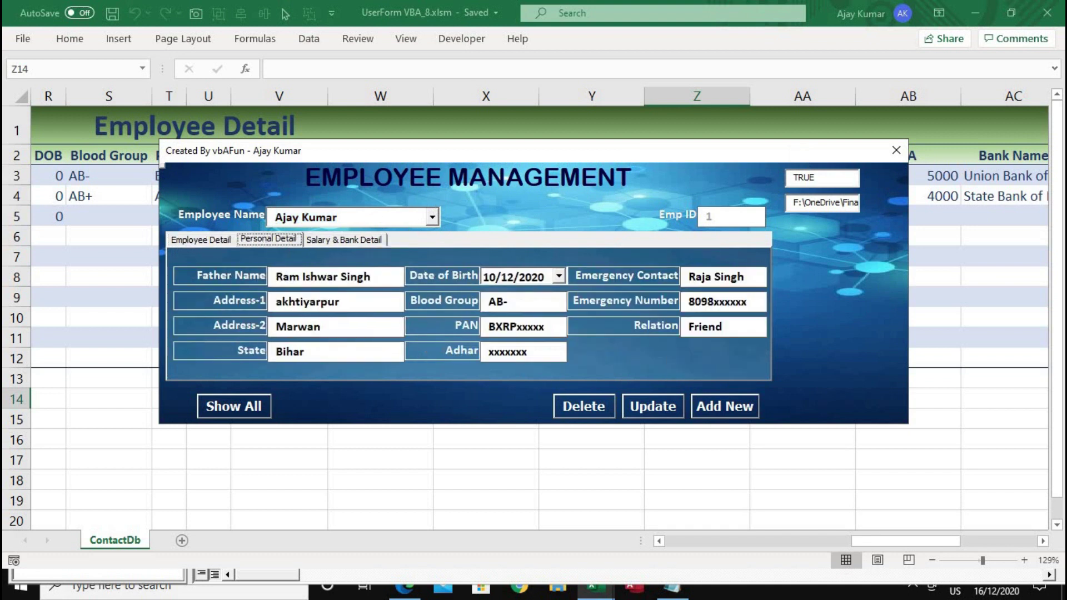
{"action": "left_click", "coordinate": [754, 407]}
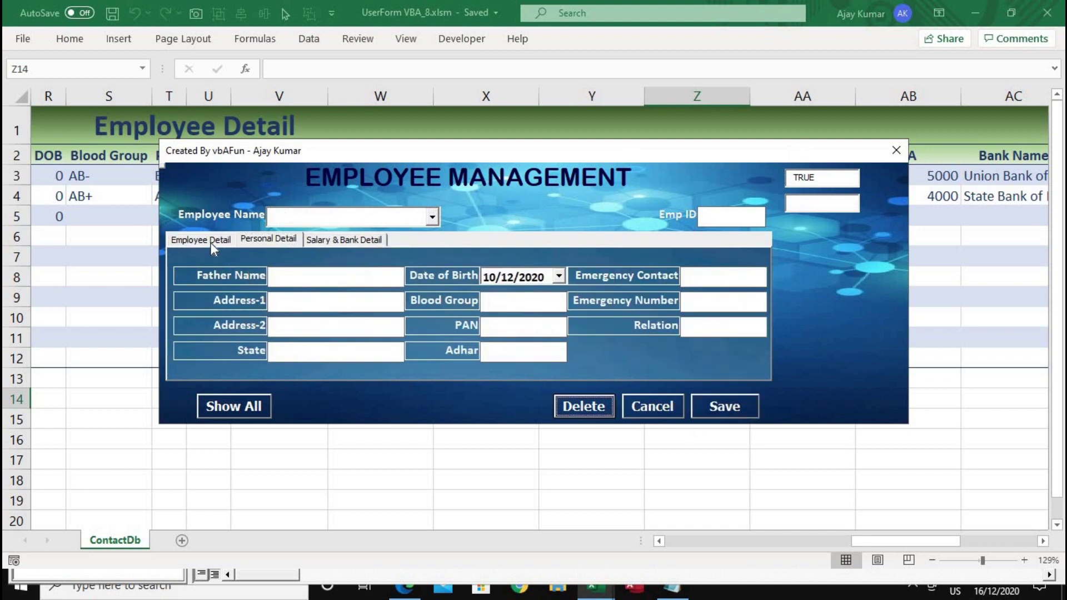
{"action": "left_click", "coordinate": [211, 242]}
{"action": "left_click", "coordinate": [377, 276]}
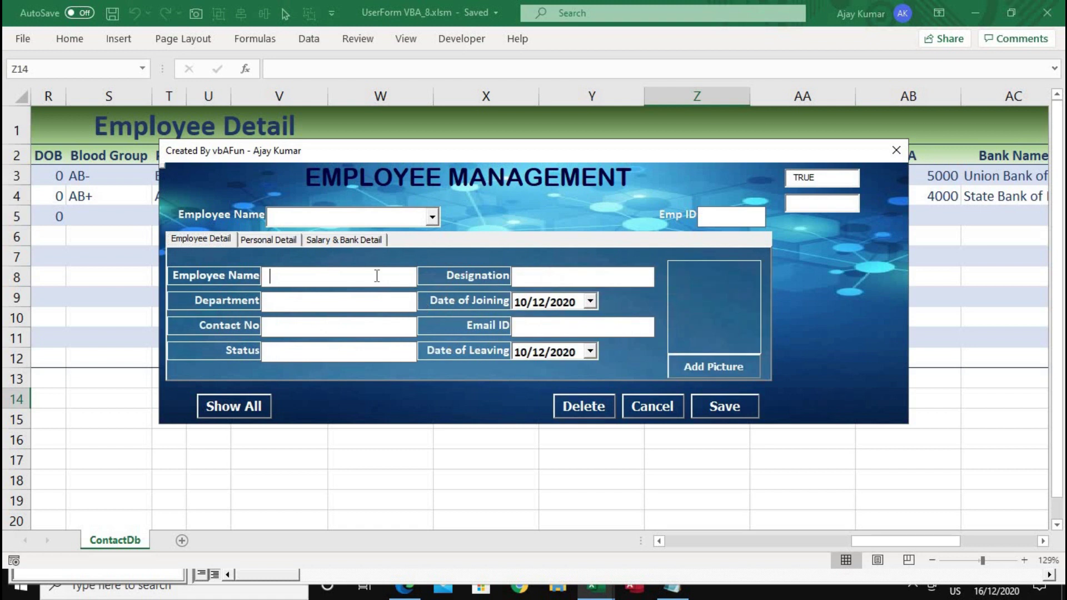
{"action": "type", "text": "Madan Singh"}
{"action": "type", "text": "Manager"}
{"action": "left_click", "coordinate": [339, 302]}
{"action": "type", "text": "Programme"}
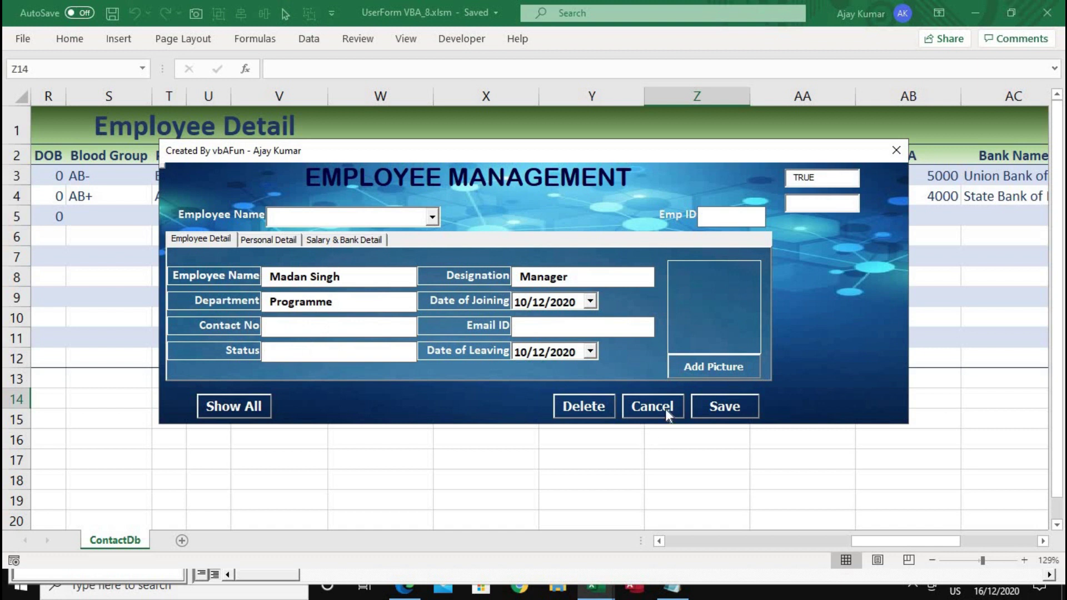
{"action": "left_click", "coordinate": [717, 410]}
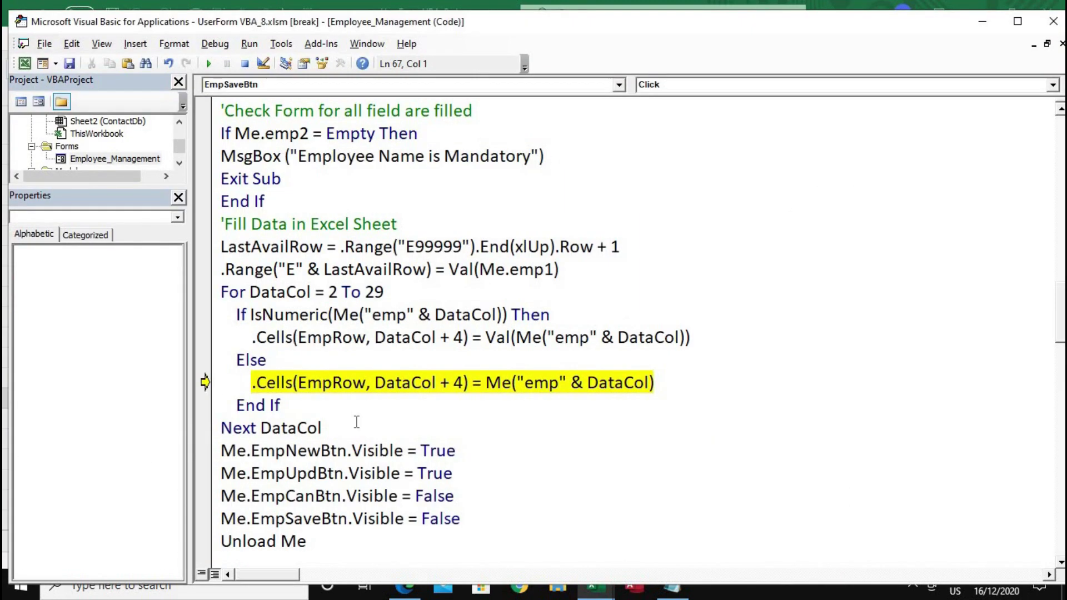
{"action": "mouse_move", "coordinate": [332, 338]}
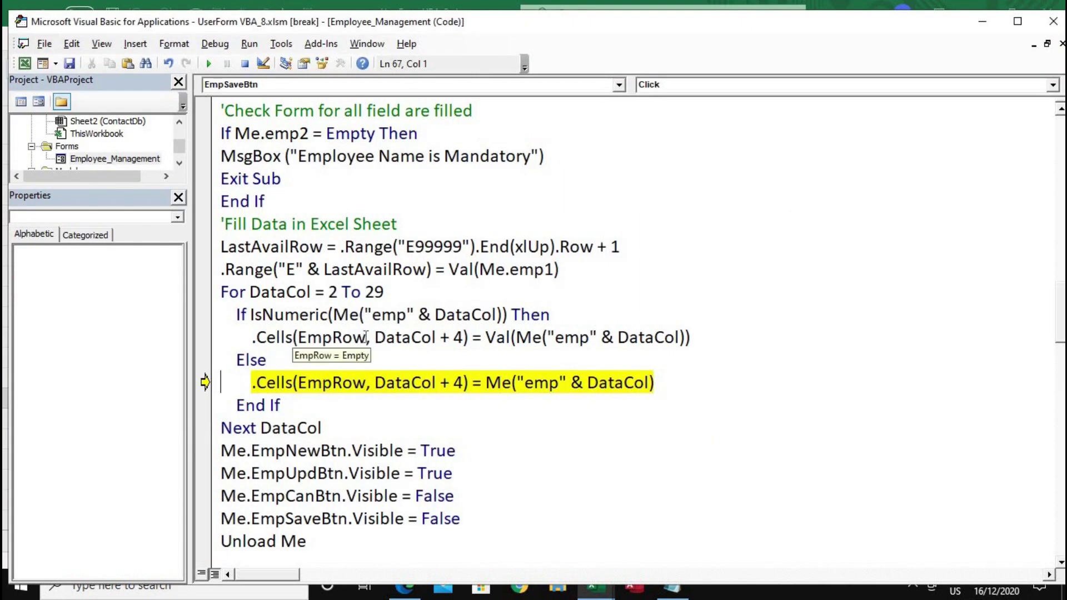
Replace EmpRow with LastAvailRow on both .Cells lines and resume the save.
{"action": "left_click_drag", "start_coordinate": [367, 336], "coordinate": [298, 338]}
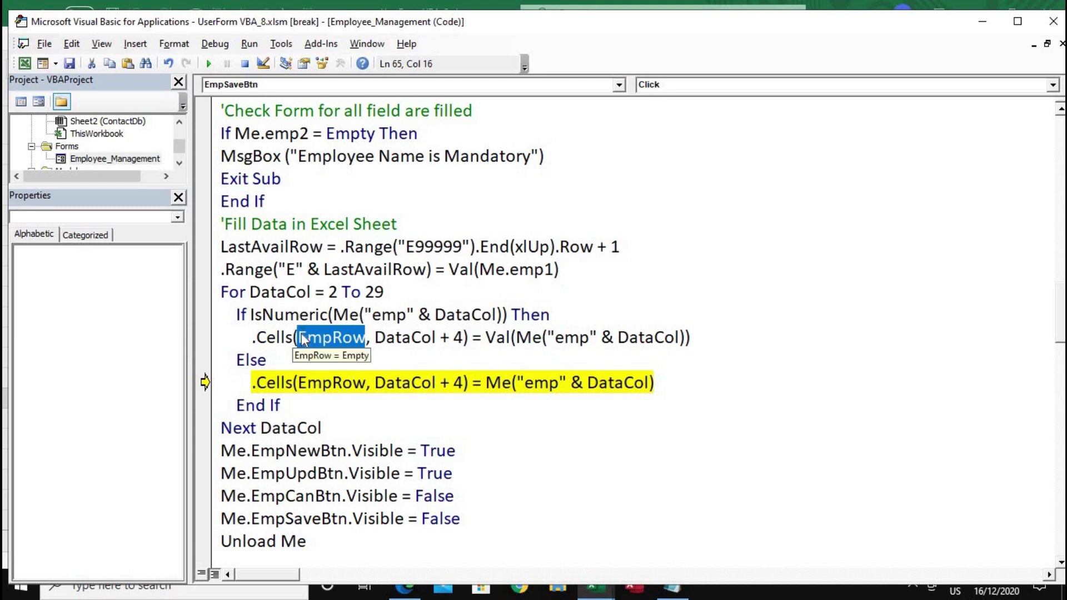
{"action": "type", "text": "LastAvailRow"}
{"action": "double_click", "coordinate": [332, 383]}
{"action": "type", "text": "LastAvailRow"}
{"action": "key", "text": "F5"}
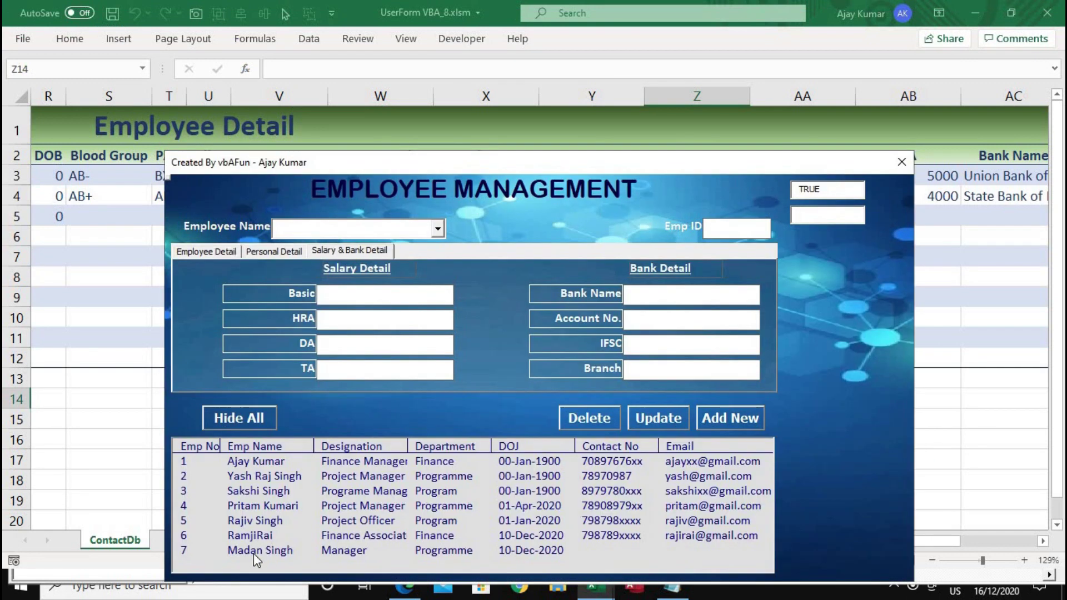
{"action": "left_click", "coordinate": [253, 550]}
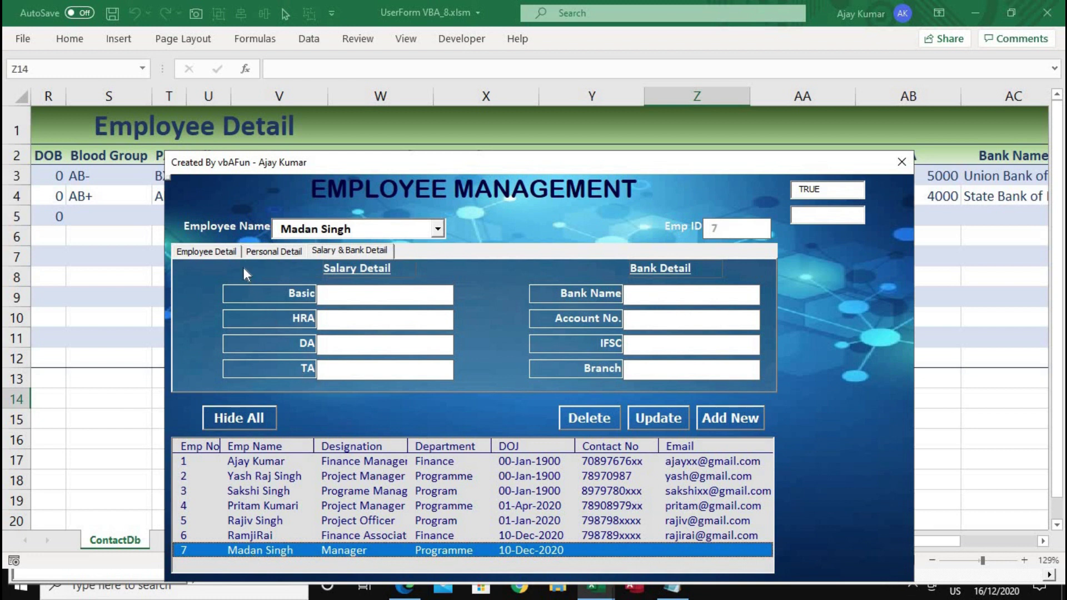
{"action": "left_click", "coordinate": [256, 251]}
{"action": "left_click", "coordinate": [229, 250]}
{"action": "left_click", "coordinate": [740, 383]}
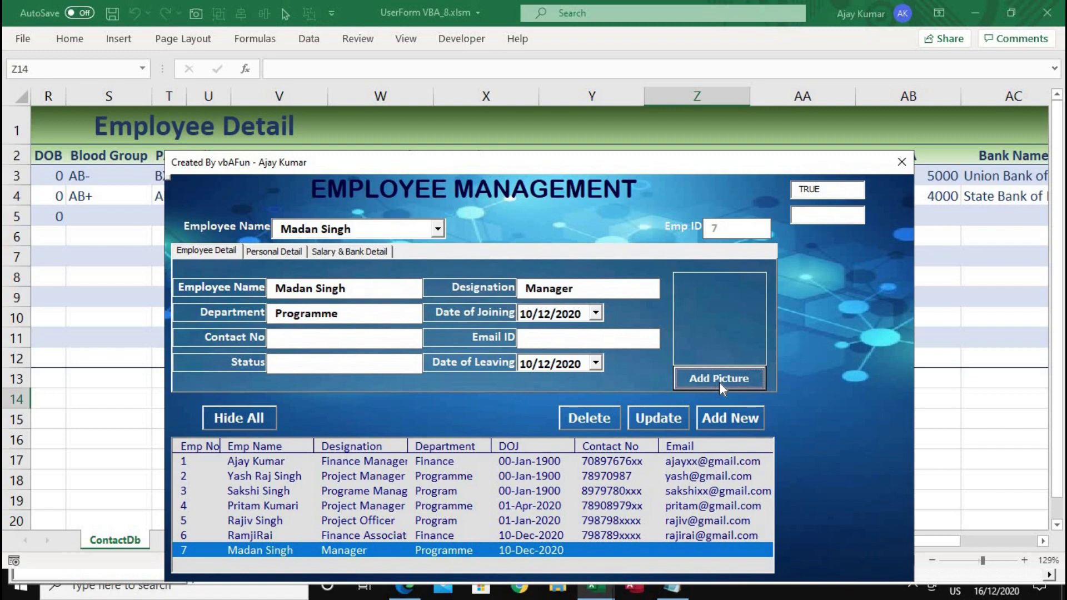
Back in the form design, open the Add Picture button's code from the Employee Detail page.
{"action": "left_click", "coordinate": [901, 163]}
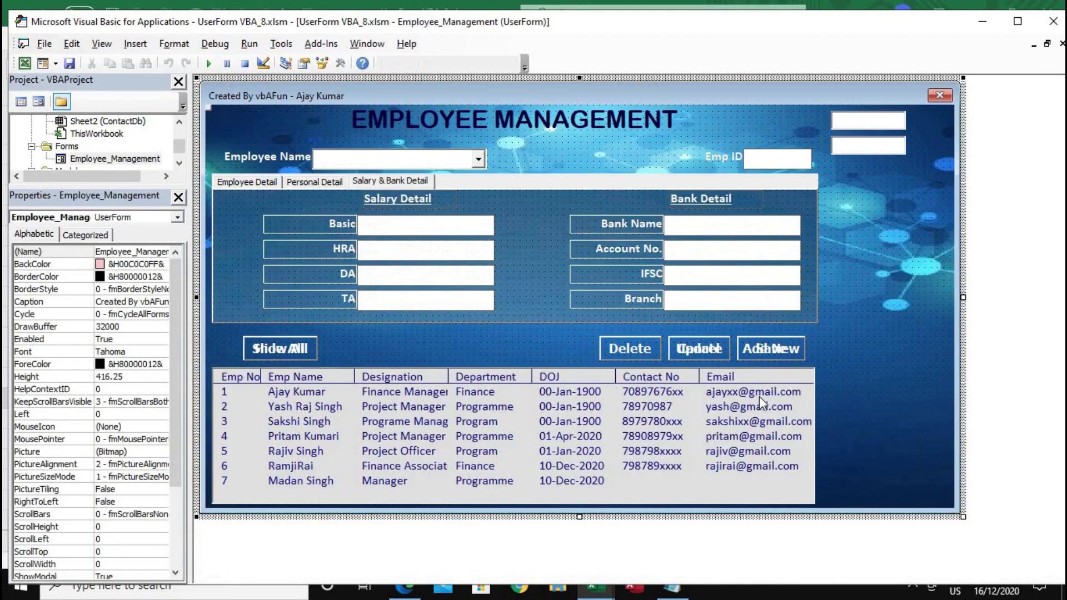
{"action": "left_click", "coordinate": [869, 150]}
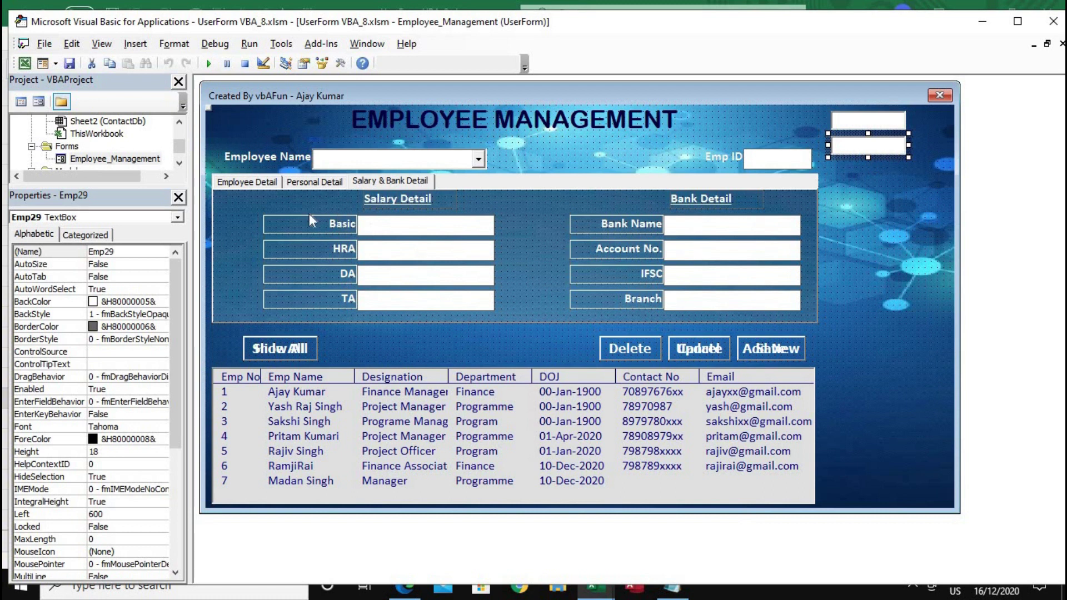
{"action": "left_click", "coordinate": [266, 182]}
{"action": "double_click", "coordinate": [758, 307]}
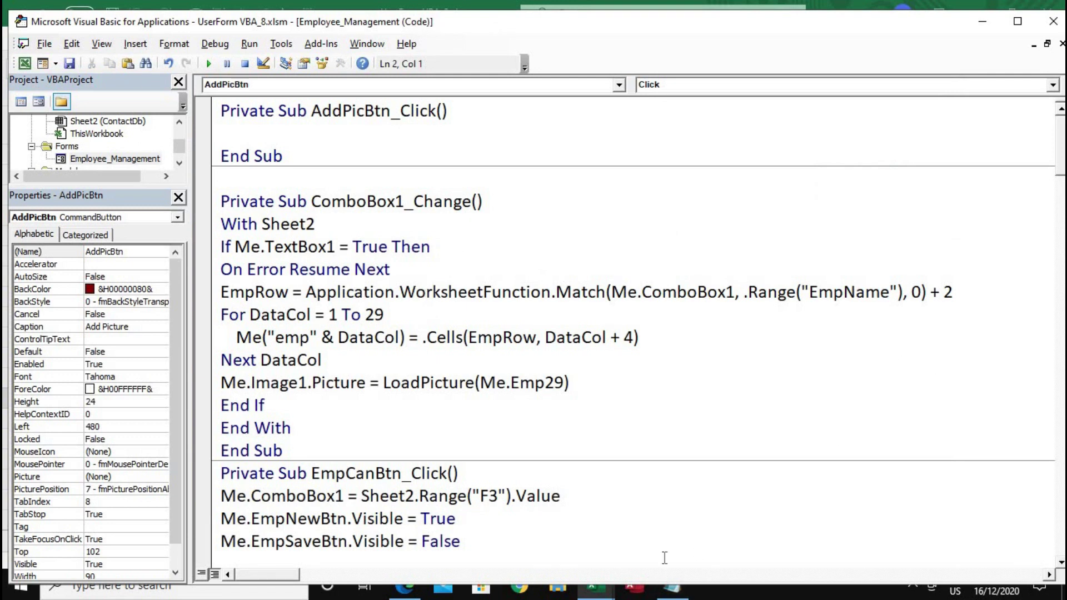
Write an If Me.emp2 <> Empty Then … End If block in AddPicBtn_Click.
{"action": "key", "text": "ctrl+F5"}
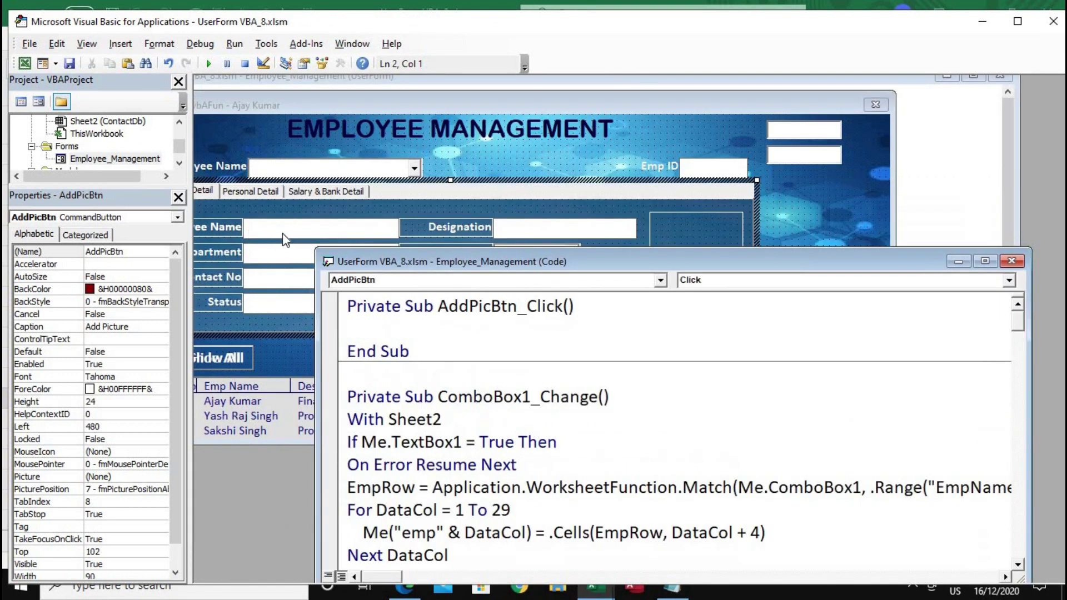
{"action": "type", "text": "if Me.emp2 = empty then exit sub"}
{"action": "left_click", "coordinate": [449, 329]}
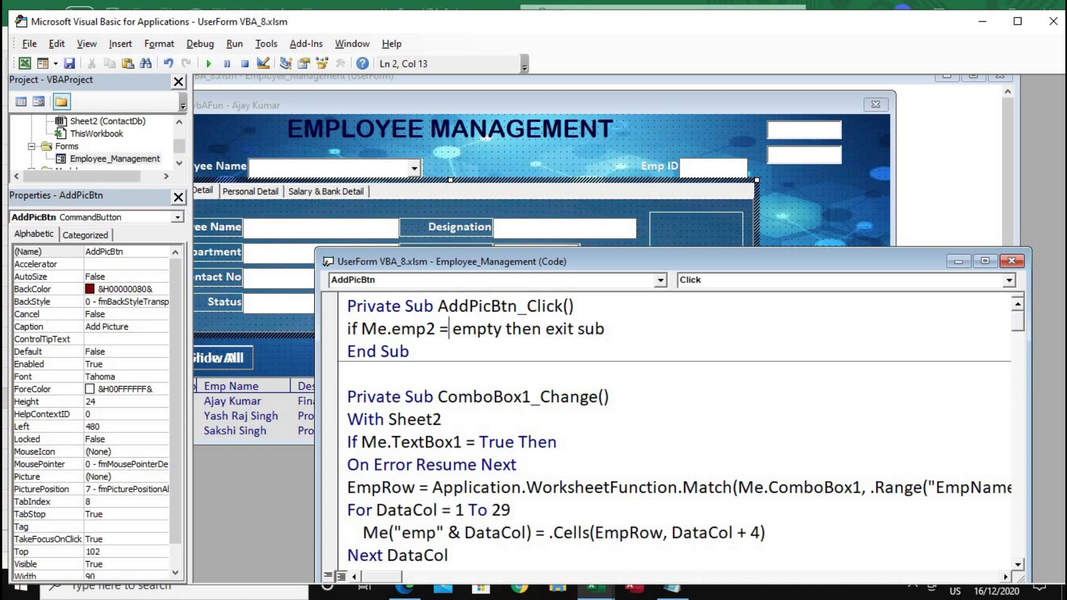
{"action": "key", "text": "BackSpace"}
{"action": "key", "text": "ctrl+shift+Right"}
{"action": "key", "text": "ctrl+shift+Right"}
{"action": "key", "text": "ctrl+shift+Right"}
{"action": "key", "text": "ctrl+shift+Right"}
{"action": "key", "text": "ctrl+shift+Right"}
{"action": "key", "text": "BackSpace"}
{"action": "type", "text": "<> Empty Then"}
{"action": "key", "text": "Return"}
{"action": "key", "text": "Return"}
{"action": "type", "text": "End If"}
{"action": "key", "text": "Up"}
{"action": "key", "text": "Tab"}
Add FileName = Application.GetOpenFilename() and exit if FileName is False.
{"action": "type", "text": "FileName = application"}
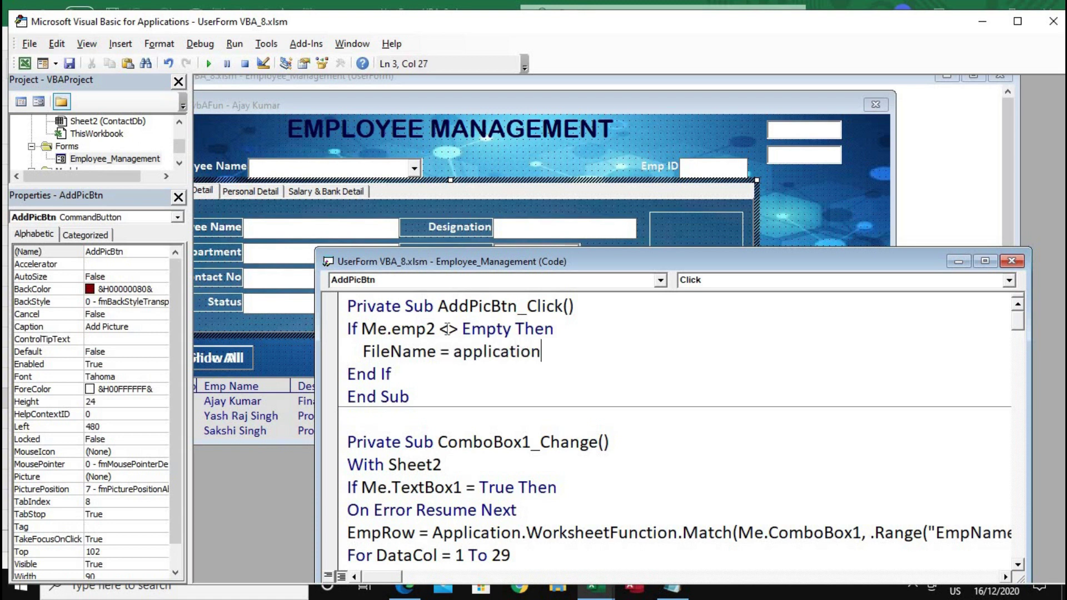
{"action": "type", "text": ".getop"}
{"action": "key", "text": "Tab"}
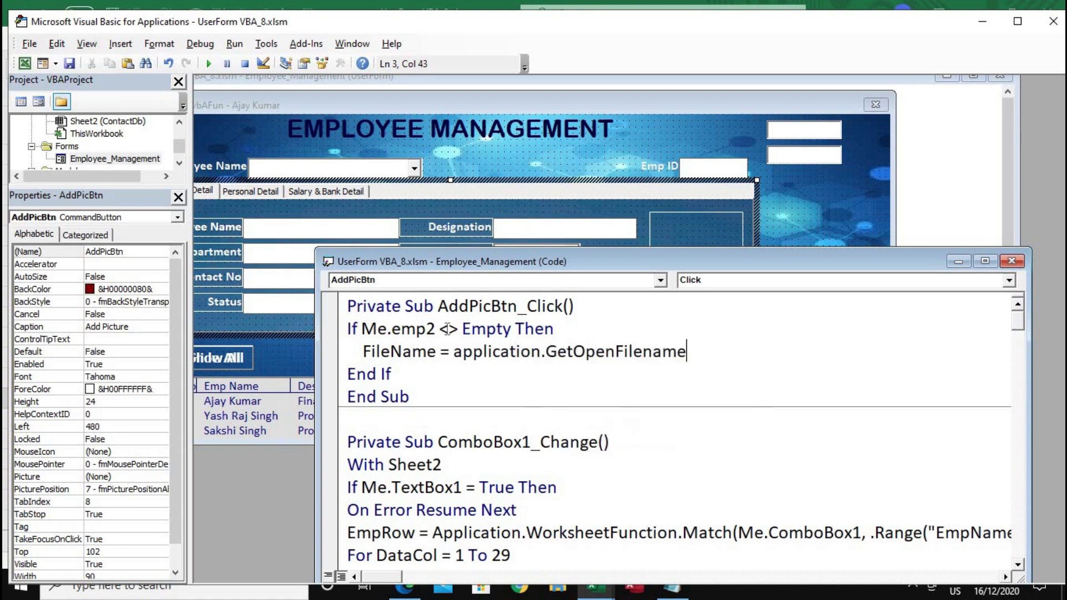
{"action": "type", "text": "()"}
{"action": "key", "text": "Return"}
{"action": "type", "text": "if fileName = false then exit sub"}
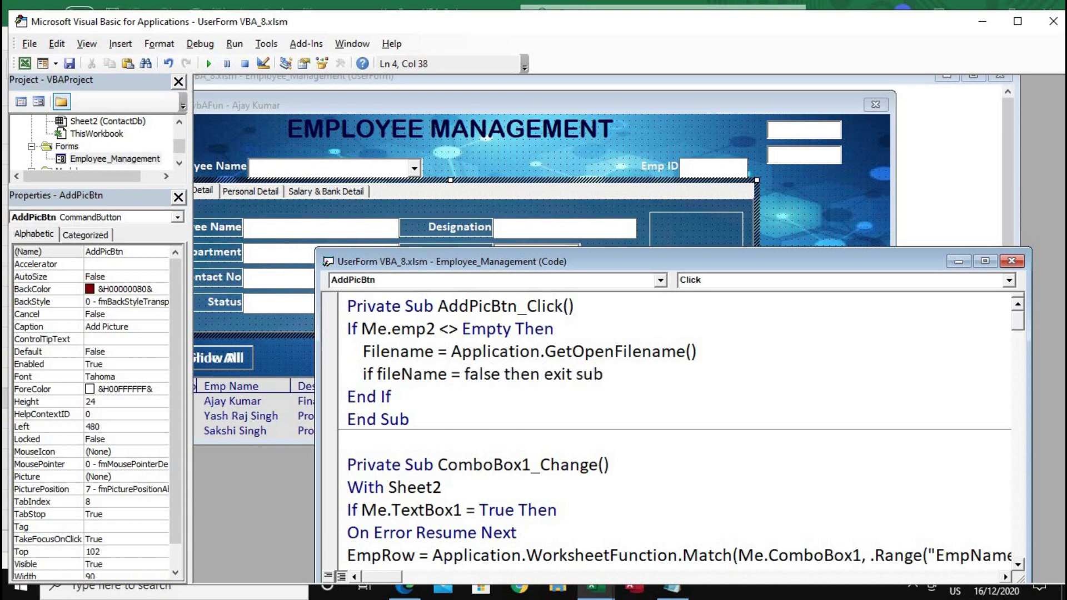
{"action": "key", "text": "Down"}
Add the line loading the chosen file into Image1 with LoadPicture(Filename).
{"action": "left_click", "coordinate": [631, 375]}
{"action": "key", "text": "Return"}
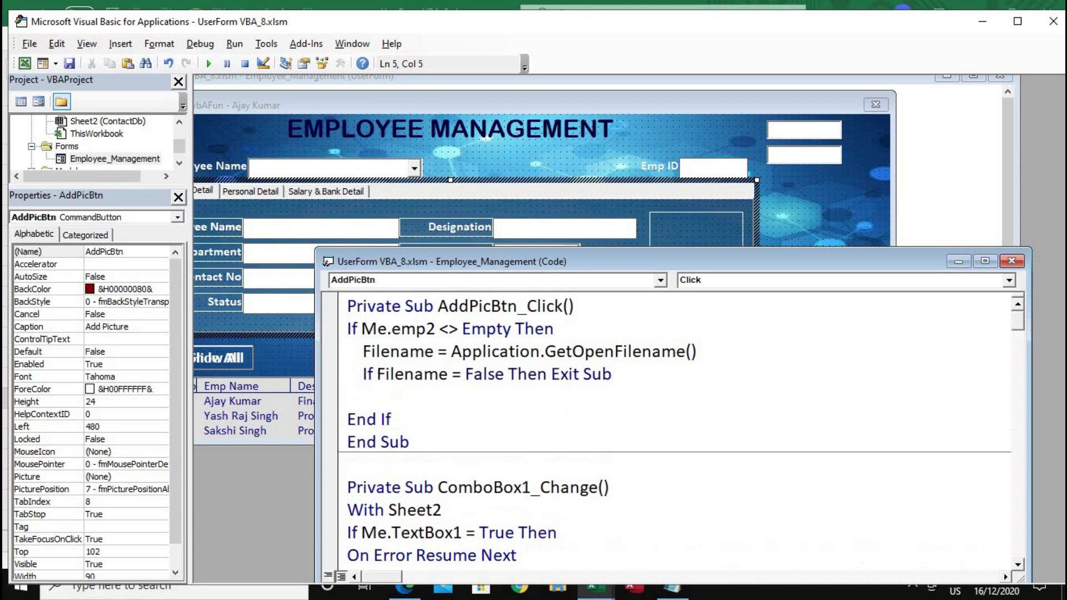
{"action": "type", "text": "me.image"}
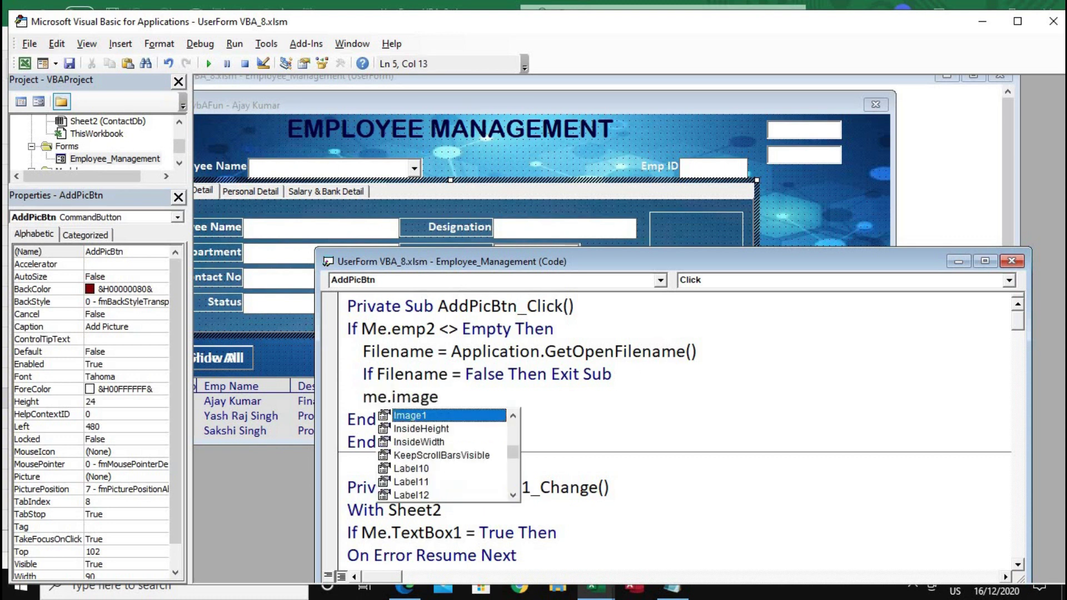
{"action": "type", "text": "1.pic"}
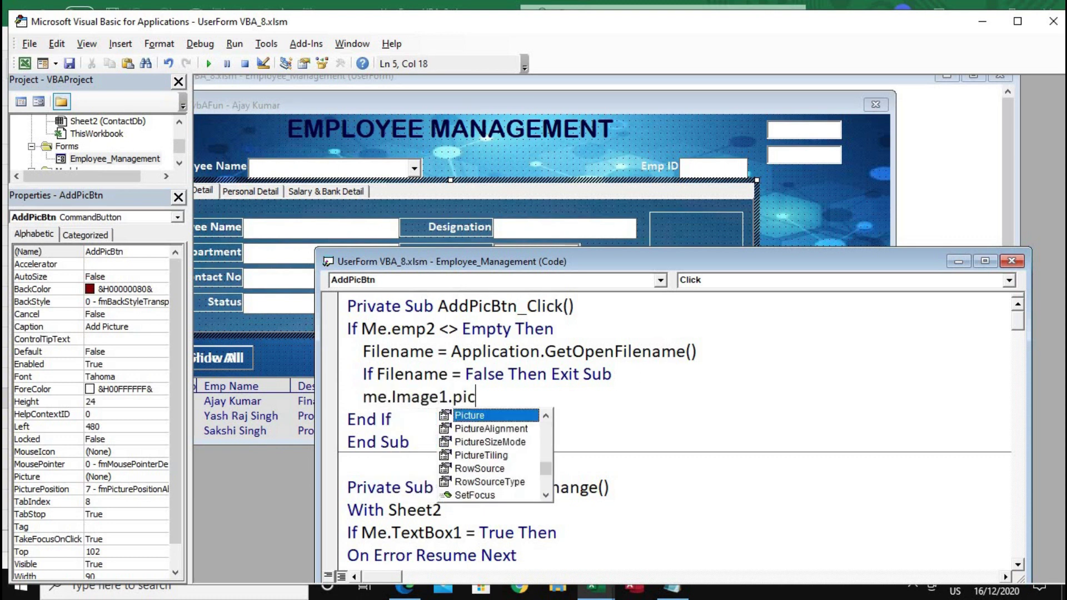
{"action": "type", "text": " = LoadPicture(Filename)"}
{"action": "key", "text": "Down"}
{"action": "key", "text": "Up"}
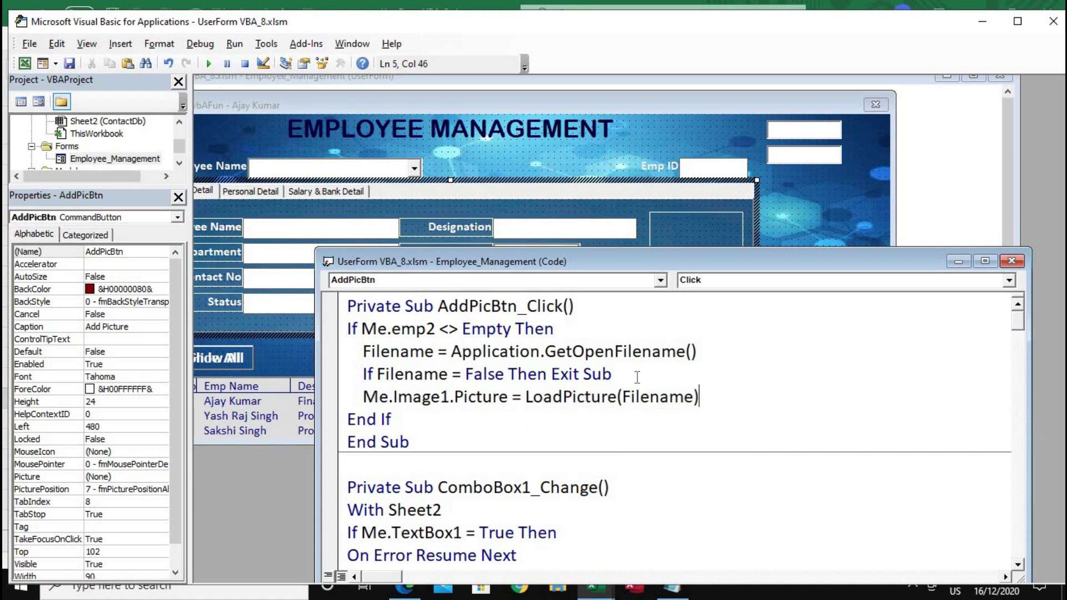
{"action": "key", "text": "Return"}
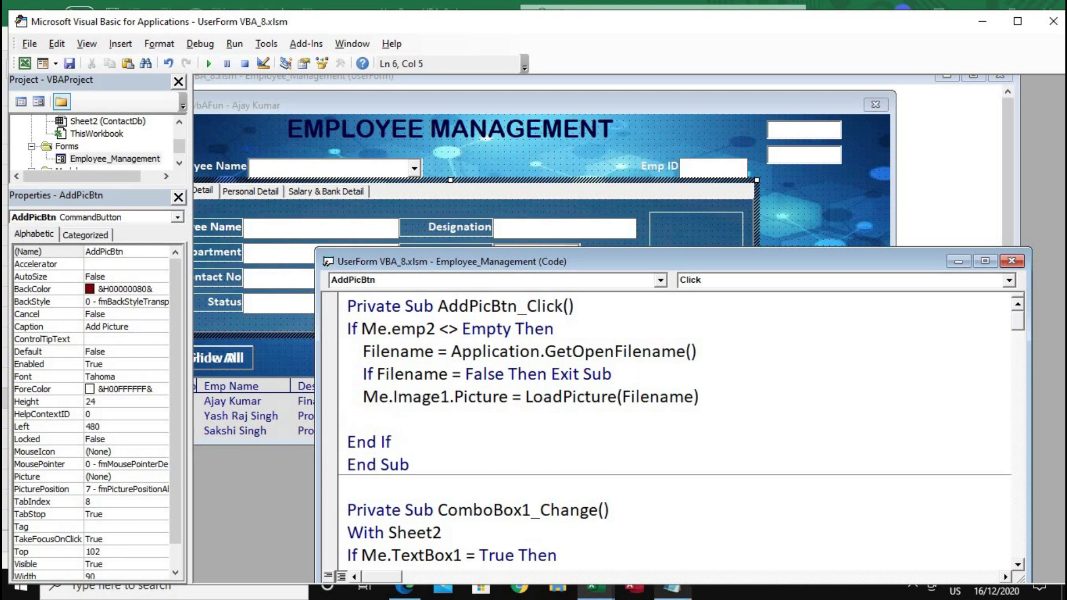
Add Me.Emp29 = FileName below the LoadPicture line.
{"action": "left_click", "coordinate": [703, 397]}
{"action": "key", "text": "Return"}
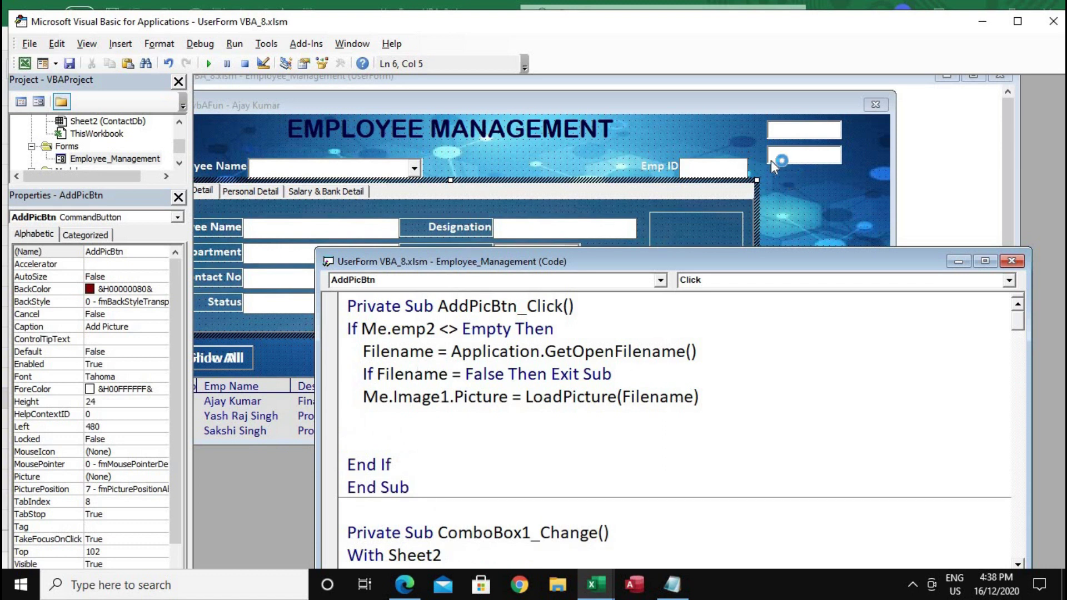
{"action": "type", "text": "m"}
{"action": "type", "text": "e.emp29"}
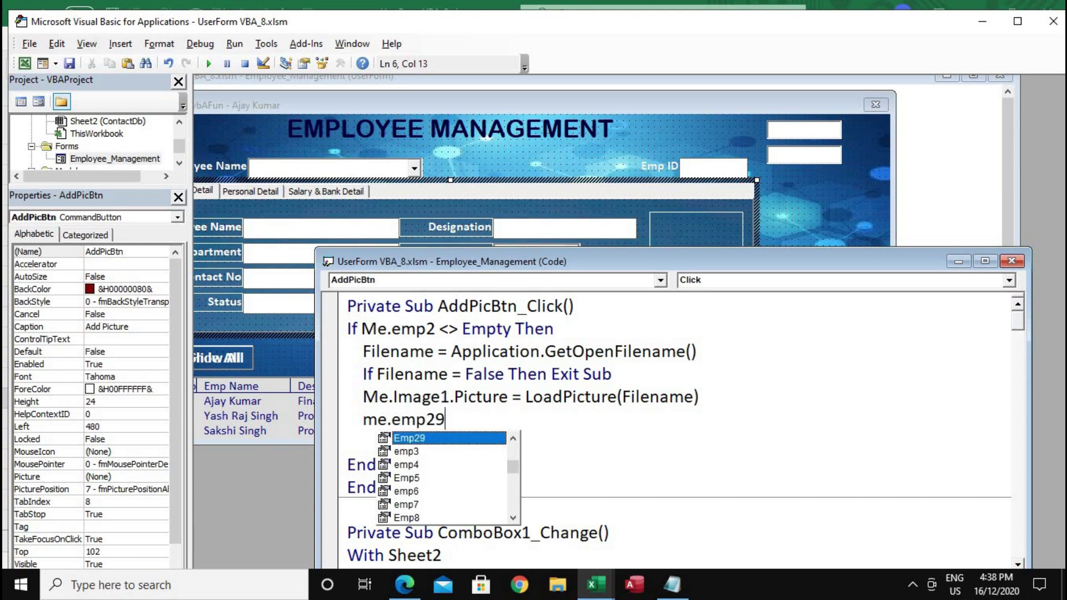
{"action": "type", "text": " = fileName"}
{"action": "key", "text": "Return"}
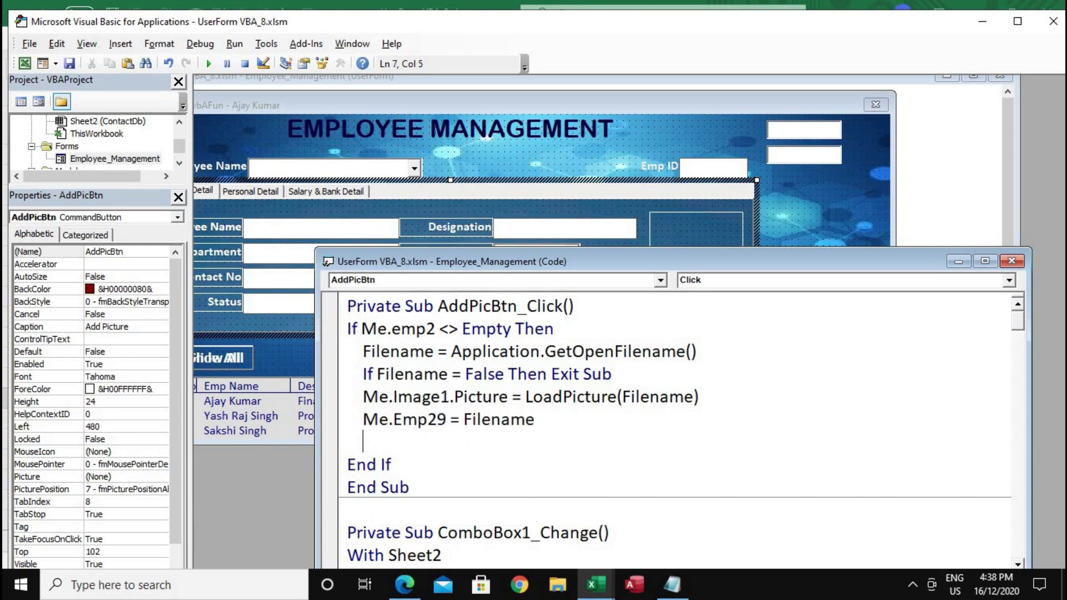
{"action": "key", "text": "BackSpace"}
{"action": "key", "text": "BackSpace"}
{"action": "key", "text": "Return"}
{"action": "key", "text": "BackSpace"}
{"action": "key", "text": "Delete"}
{"action": "key", "text": "shift+F7"}
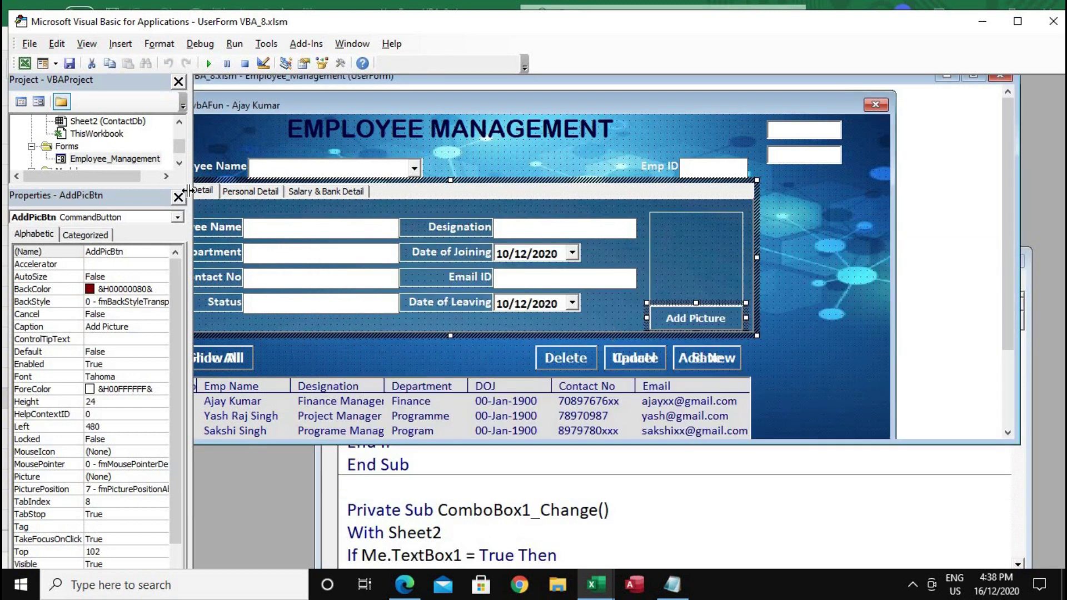
{"action": "left_click", "coordinate": [210, 64]}
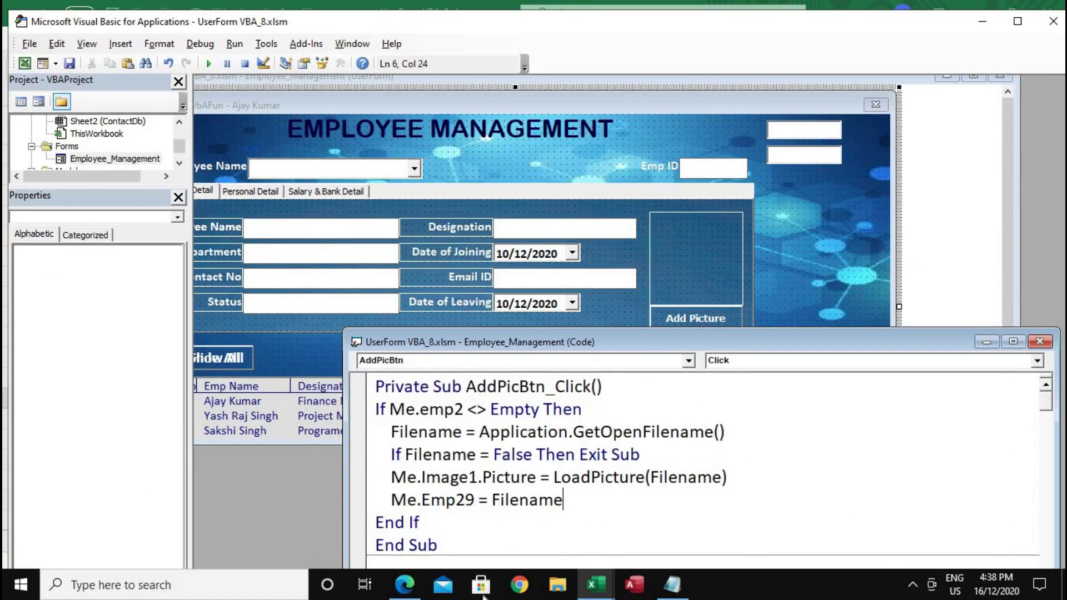
Add an Else branch with a MsgBox saying 'Please Select Correct Employee'.
{"action": "key", "text": "Return"}
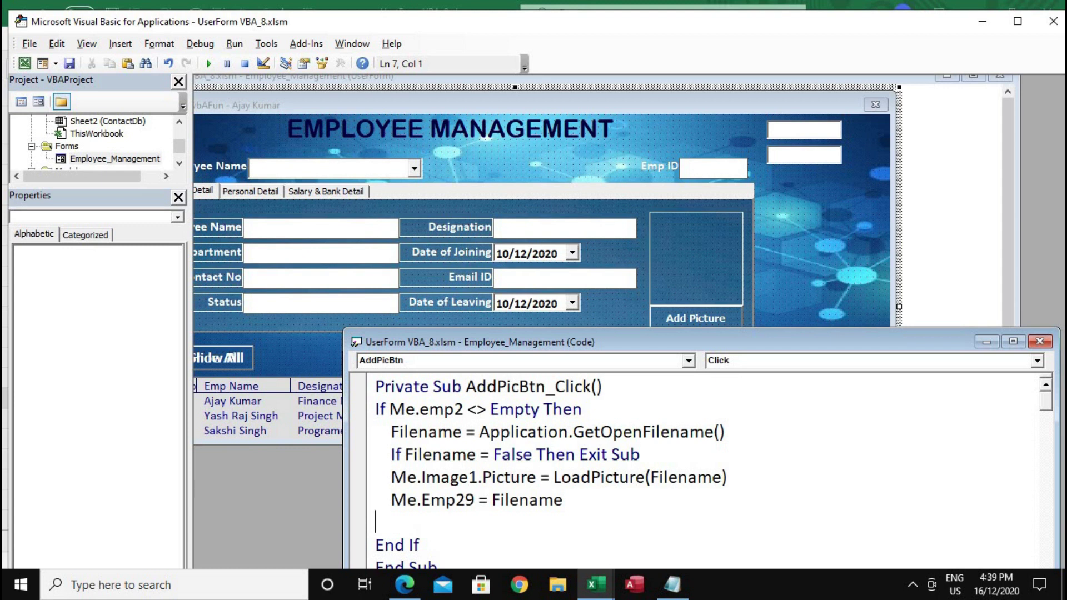
{"action": "type", "text": "Else"}
{"action": "key", "text": "Return"}
{"action": "type", "text": "msgbox(\"Please Select Correct Empoy"}
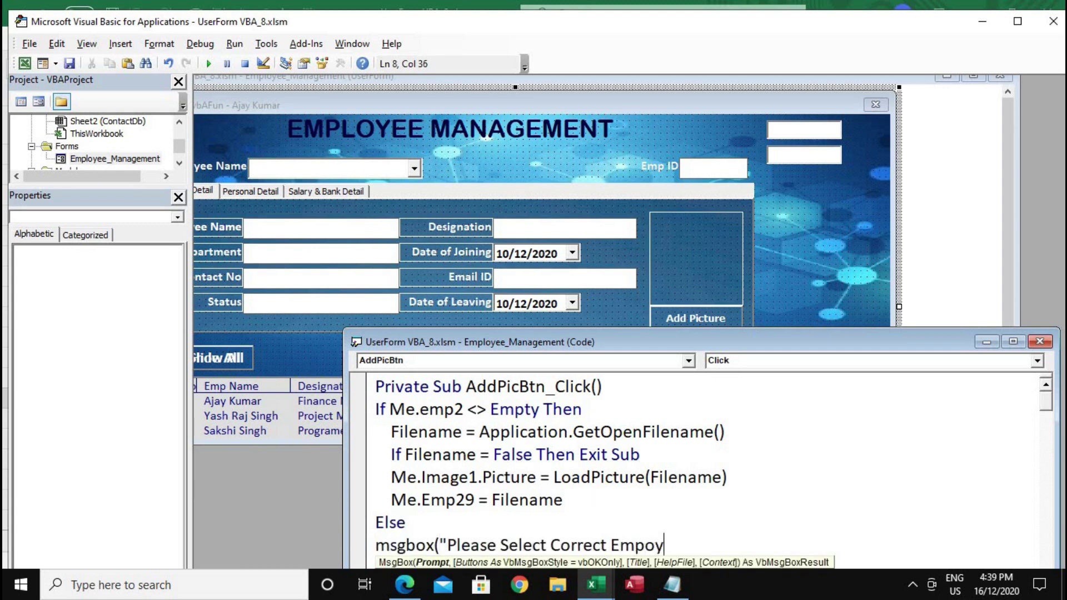
{"action": "type", "text": "ee\")"}
{"action": "key", "text": "Left"}
Run the form and confirm Add Picture warns when no employee is chosen.
{"action": "left_click", "coordinate": [210, 64]}
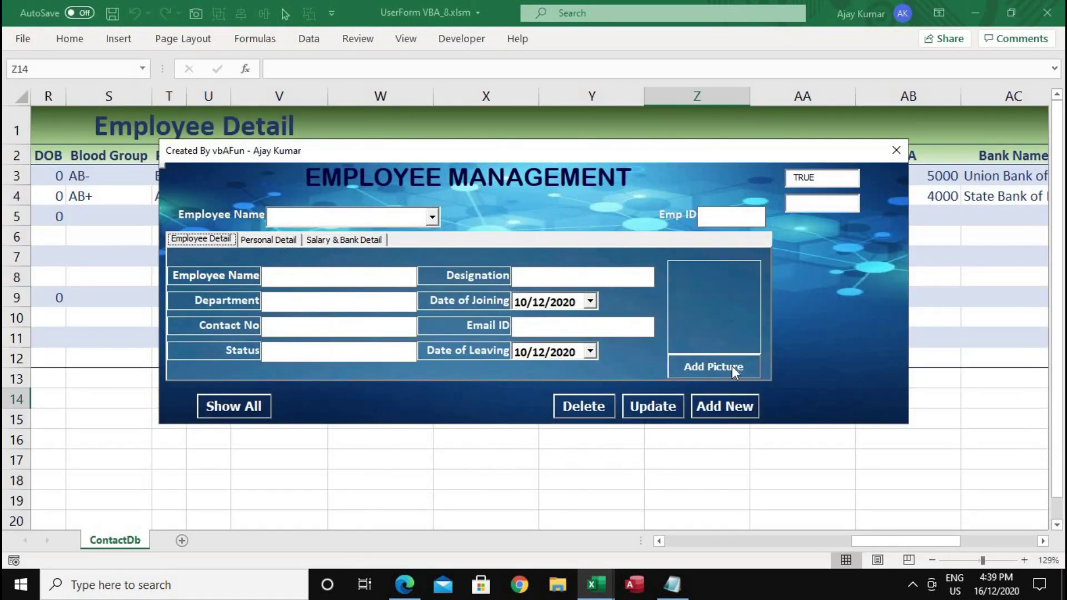
{"action": "left_click", "coordinate": [745, 367]}
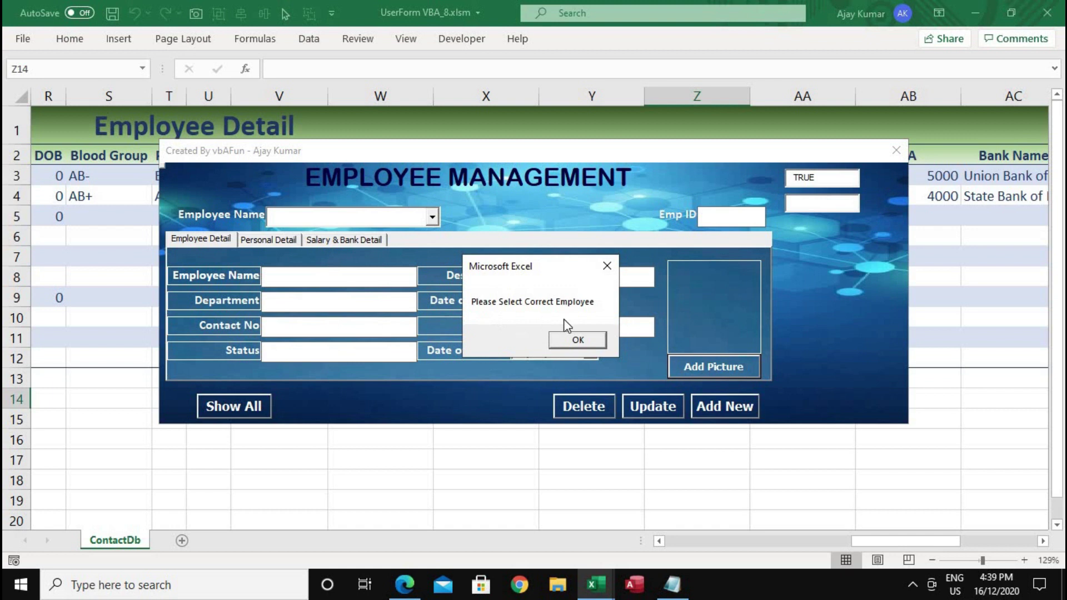
{"action": "left_click", "coordinate": [578, 340]}
Choose employee 3 and try loading badar.png as the photo.
{"action": "left_click", "coordinate": [433, 218]}
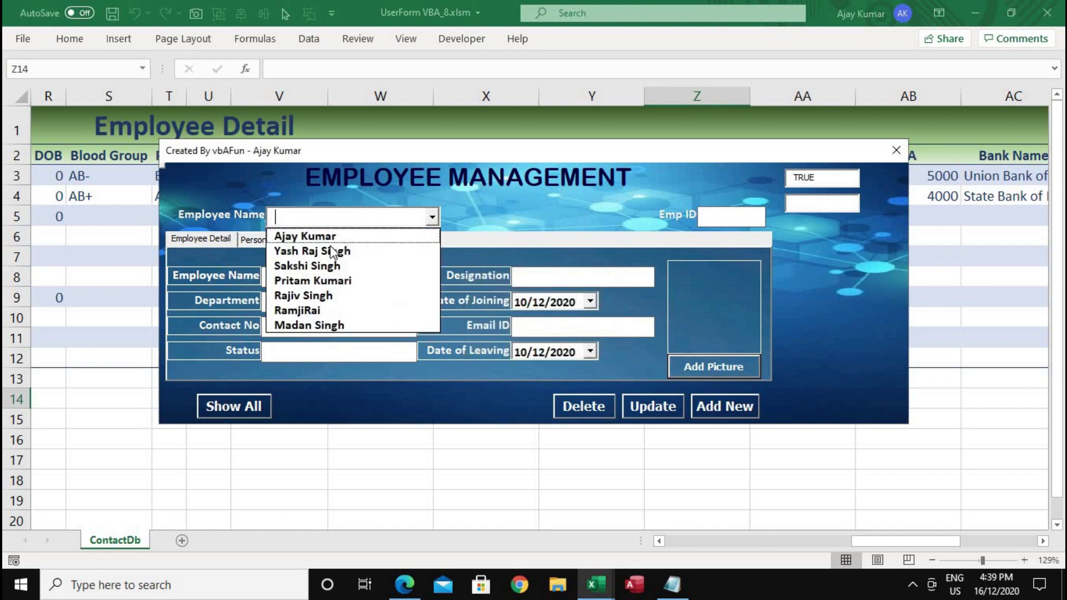
{"action": "left_click", "coordinate": [311, 265]}
{"action": "left_click", "coordinate": [708, 368]}
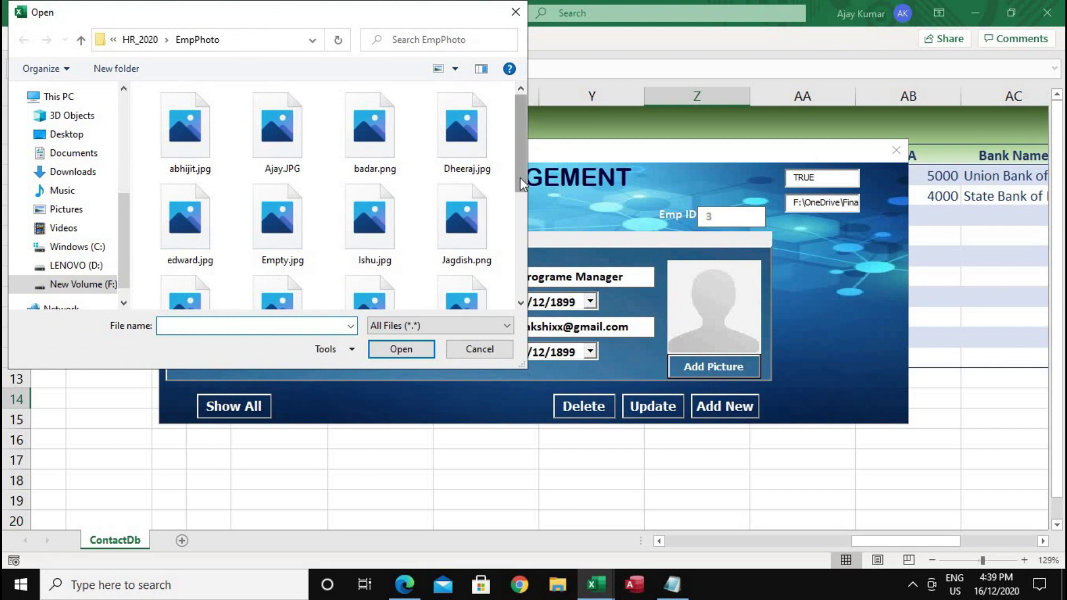
{"action": "left_click", "coordinate": [370, 130]}
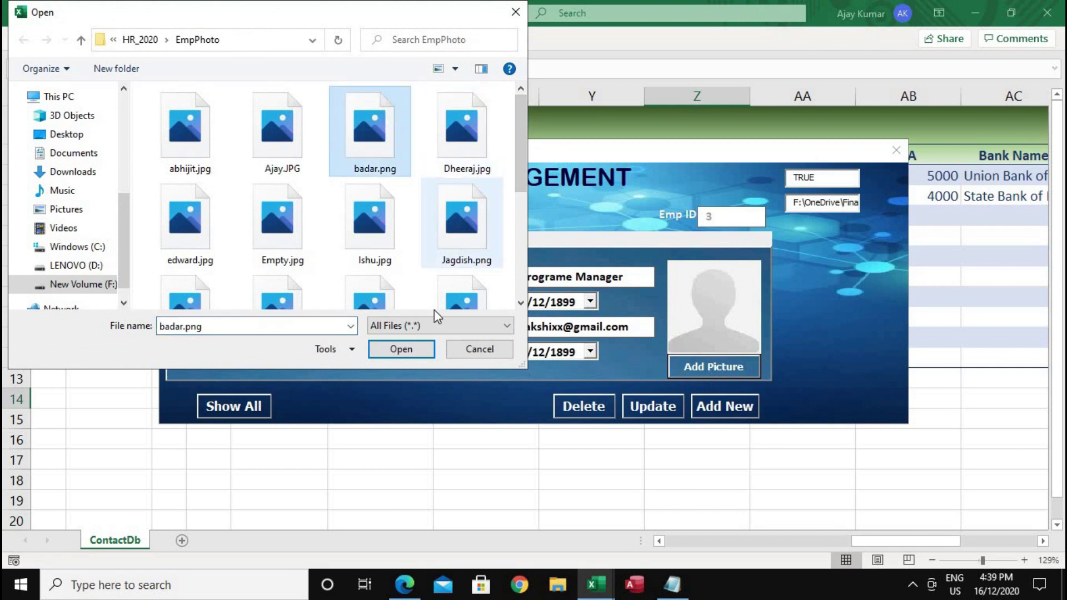
{"action": "left_click", "coordinate": [418, 348]}
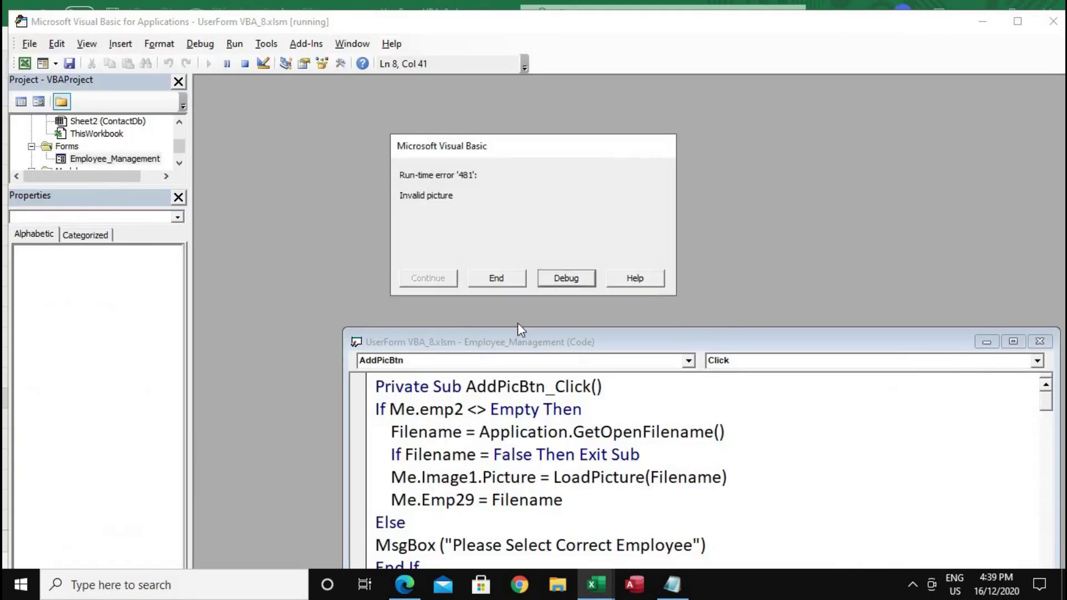
Insert On Error GoTo InvalidImage before the LoadPicture line.
{"action": "key", "text": "Return"}
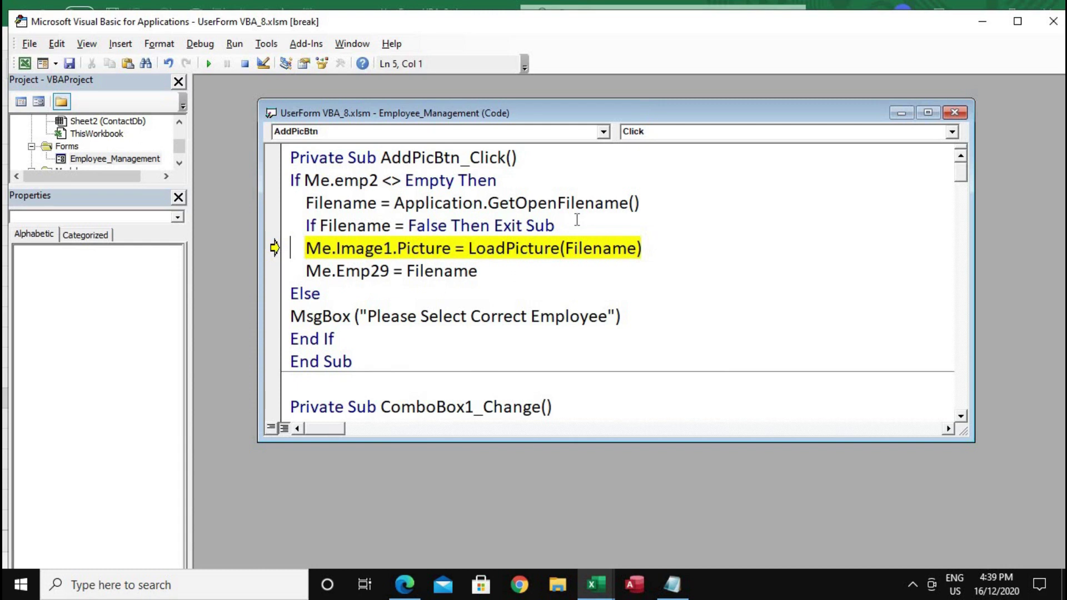
{"action": "left_click", "coordinate": [578, 220]}
{"action": "key", "text": "Return"}
{"action": "type", "text": "On error go t"}
{"action": "key", "text": "BackSpace"}
{"action": "key", "text": "BackSpace"}
{"action": "type", "text": "to"}
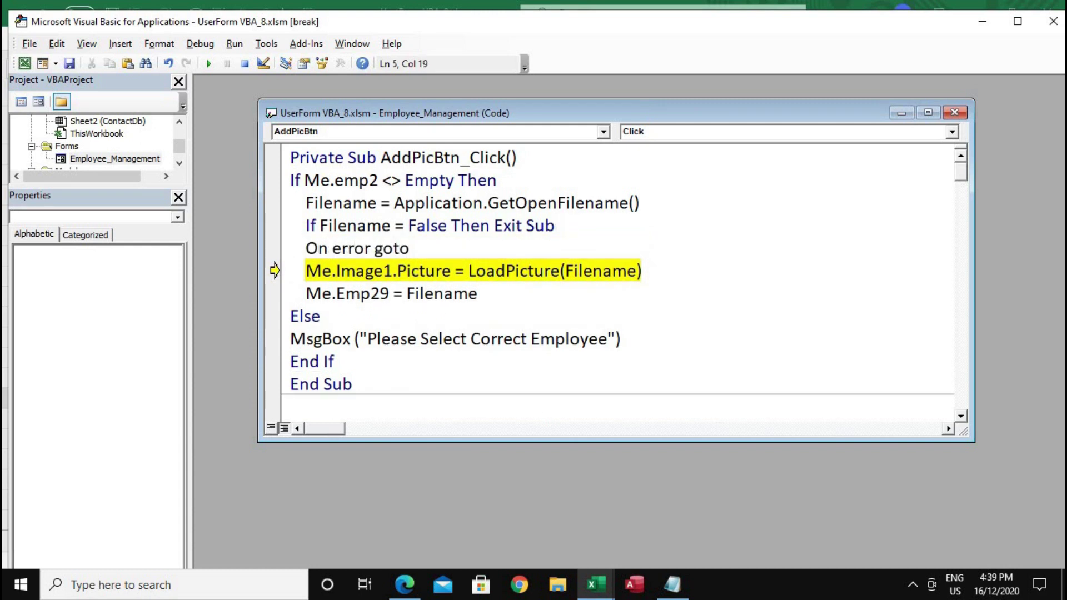
{"action": "type", "text": " InvaluidImage"}
{"action": "key", "text": "Down"}
{"action": "key", "text": "Down"}
{"action": "key", "text": "Down"}
{"action": "key", "text": "Down"}
{"action": "key", "text": "Down"}
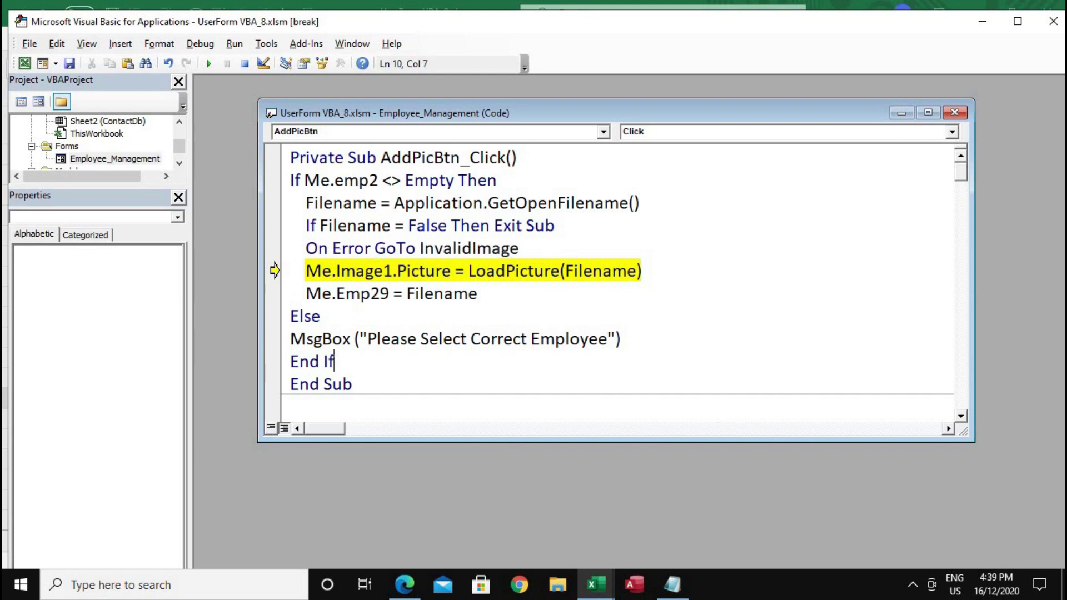
Add an InvalidImage: label with a MsgBox saying 'Please Select JPG or Bitmap Image'.
{"action": "key", "text": "Return"}
{"action": "type", "text": "InvalidImage:"}
{"action": "key", "text": "Return"}
{"action": "key", "text": "Tab"}
{"action": "type", "text": "Msgbox(\"Please Select JPG or Bitmap Pic"}
{"action": "key", "text": "BackSpace"}
{"action": "key", "text": "BackSpace"}
{"action": "key", "text": "BackSpace"}
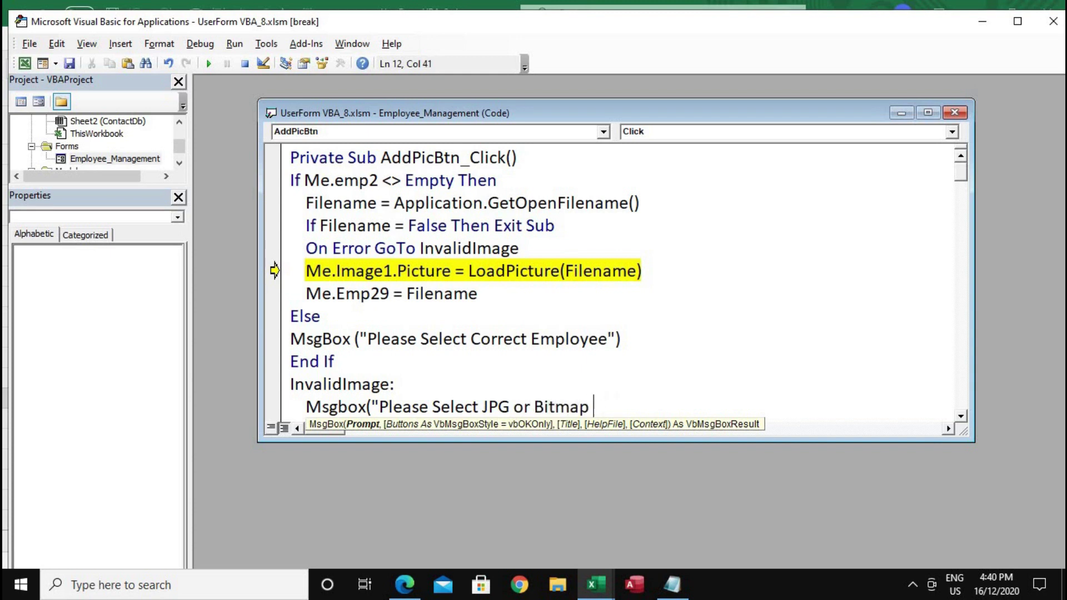
{"action": "type", "text": "Image\")"}
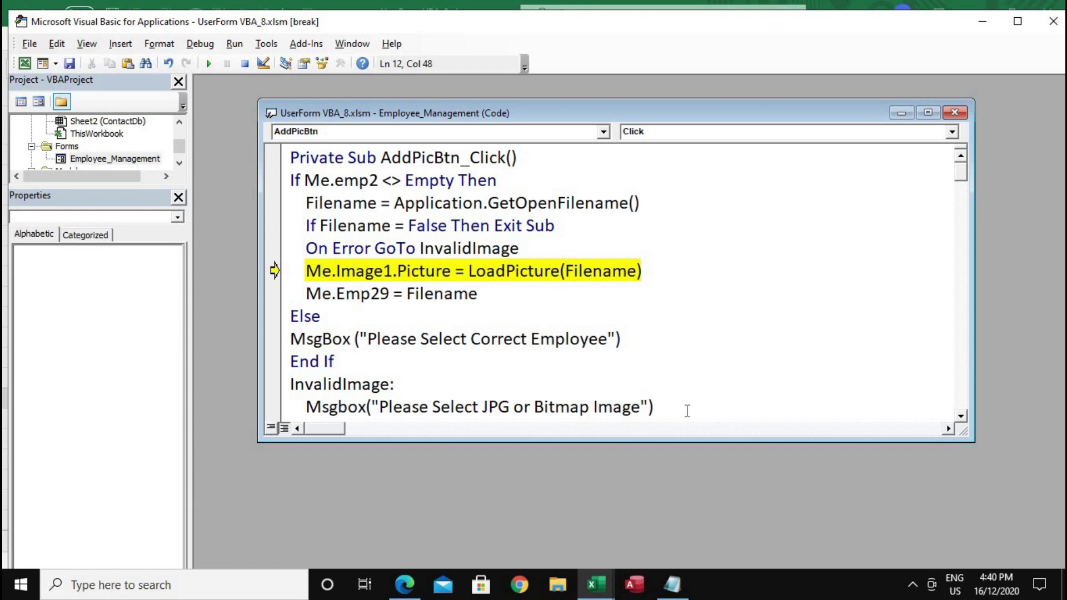
{"action": "key", "text": "shift+Left"}
{"action": "key", "text": "shift+Left"}
{"action": "key", "text": "shift+Left"}
{"action": "left_click", "coordinate": [293, 408], "text": "shift"}
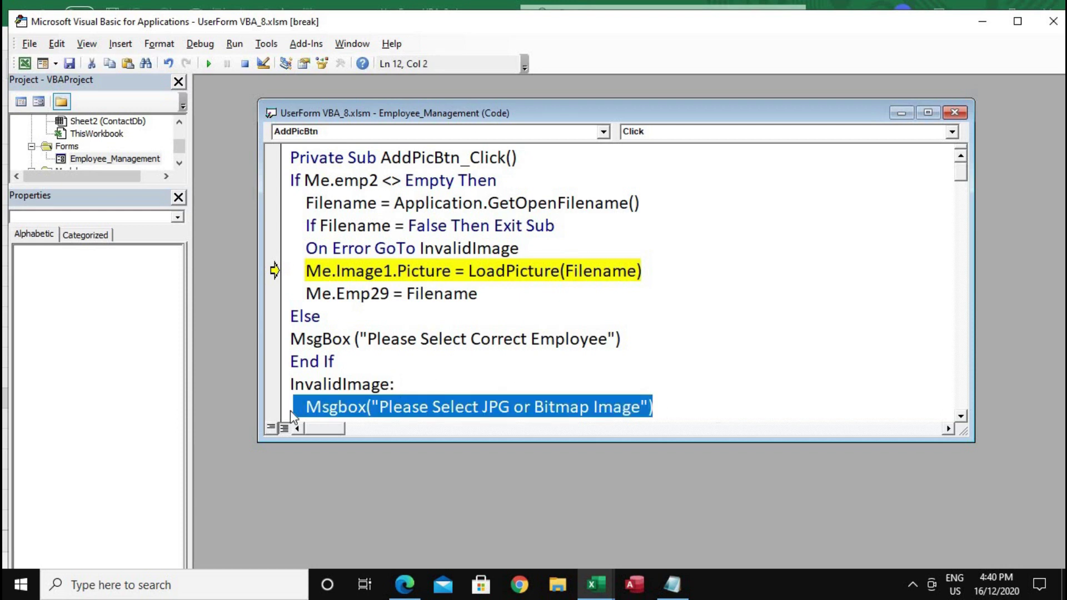
Add an exit line, typed as 'exit suib', after Me.Emp29 = Filename.
{"action": "left_click", "coordinate": [588, 285]}
{"action": "left_click", "coordinate": [642, 271]}
{"action": "left_click", "coordinate": [484, 295]}
{"action": "key", "text": "Return"}
{"action": "type", "text": "exit suib"}
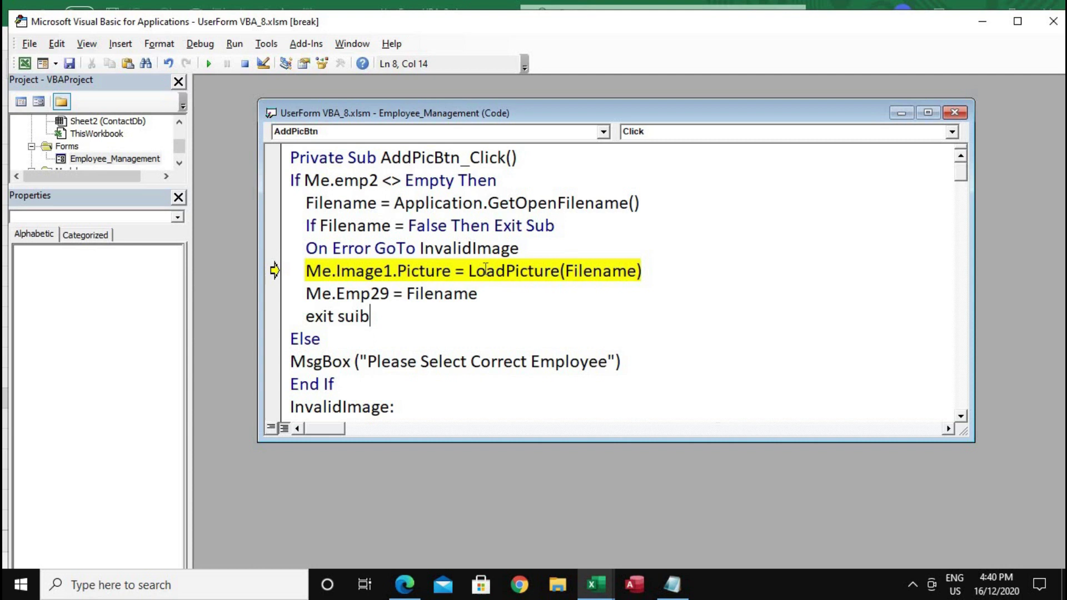
Stop the paused run and correct the exit line to Exit Sub.
{"action": "left_click", "coordinate": [244, 64]}
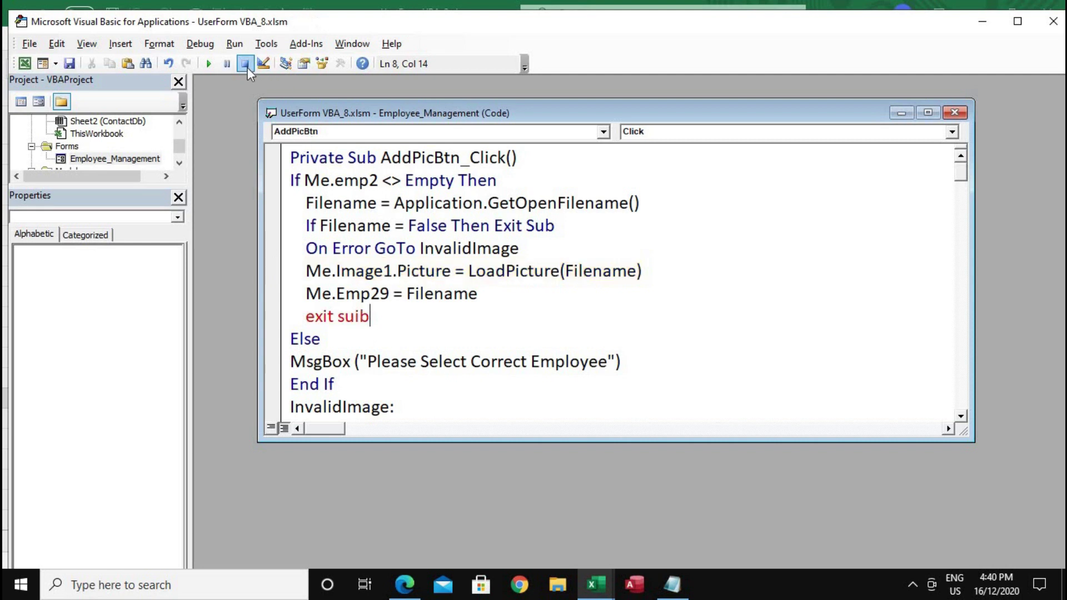
{"action": "key", "text": "BackSpace"}
{"action": "key", "text": "BackSpace"}
{"action": "type", "text": "b"}
{"action": "left_click", "coordinate": [619, 270]}
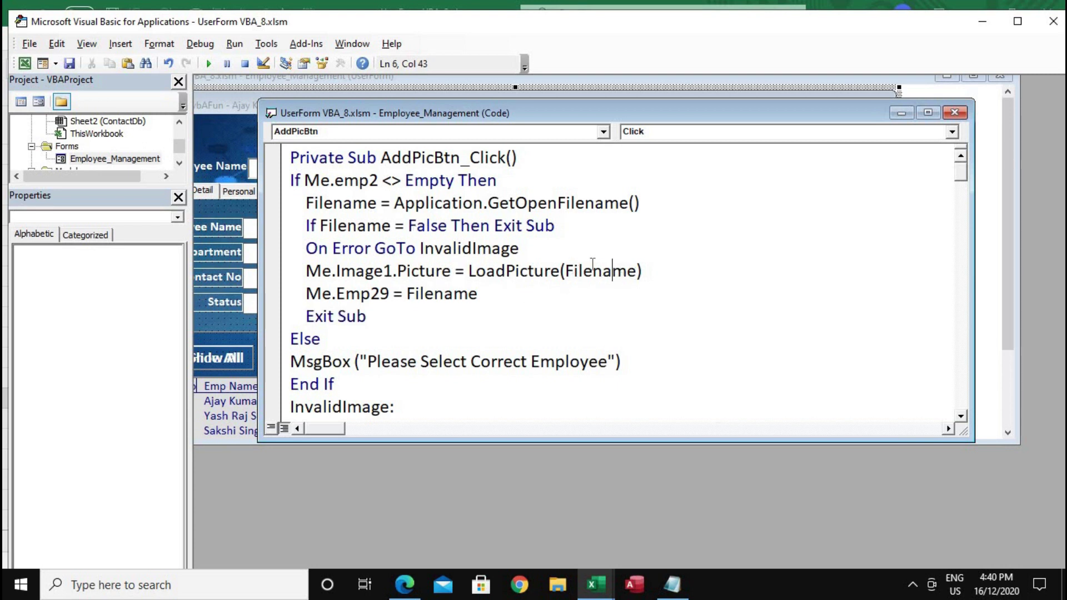
Review the Me.Emp29 line and code below it, then run the Employee Management form.
{"action": "left_click", "coordinate": [308, 294]}
{"action": "left_click_drag", "start_coordinate": [332, 297], "coordinate": [497, 299]}
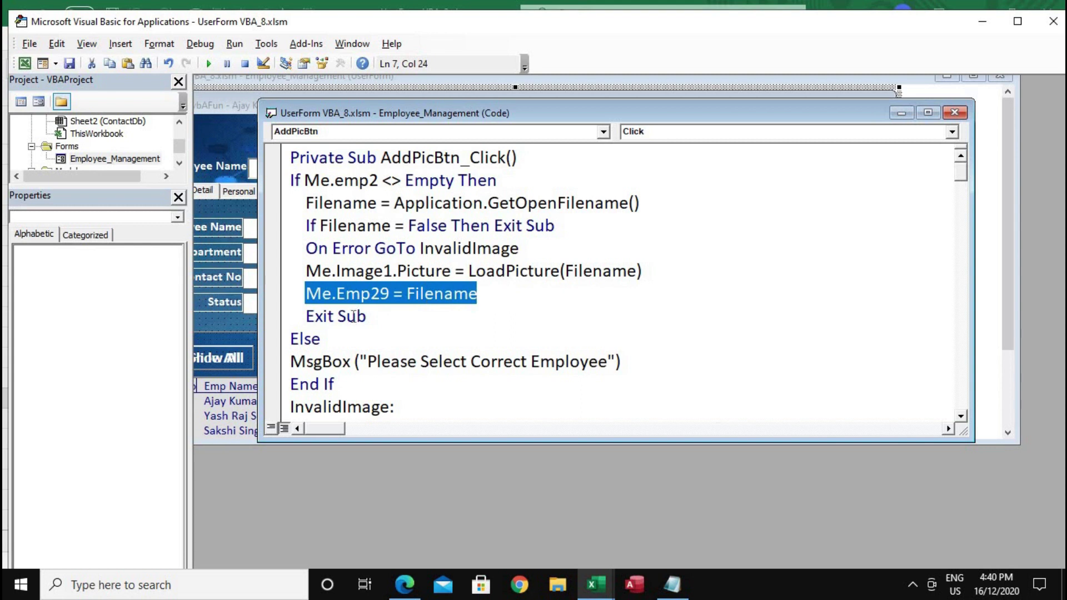
{"action": "left_click", "coordinate": [353, 317]}
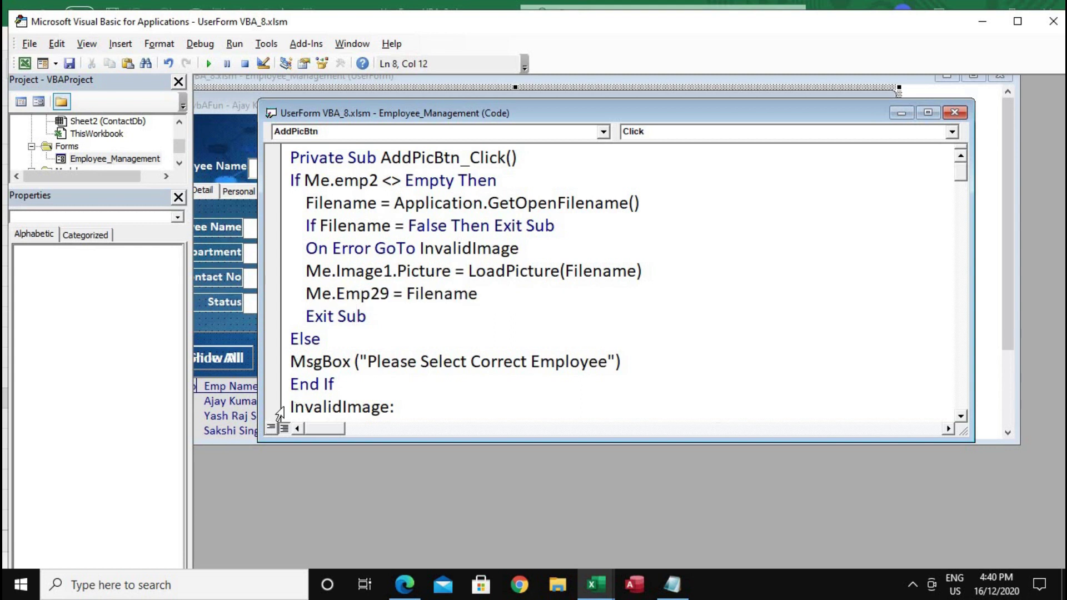
{"action": "left_click_drag", "start_coordinate": [281, 414], "coordinate": [284, 305]}
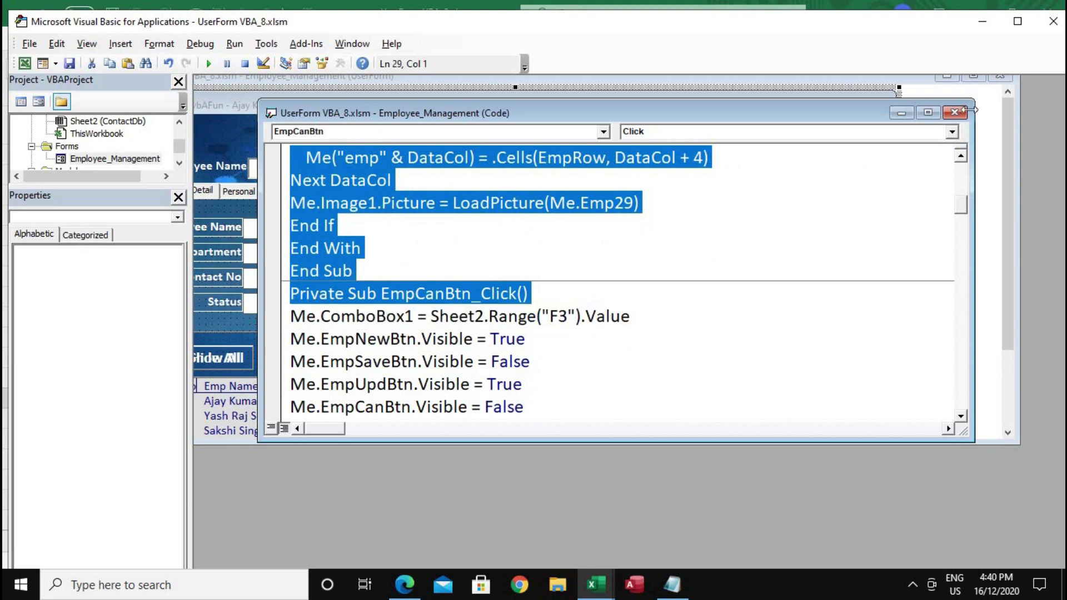
{"action": "key", "text": "F5"}
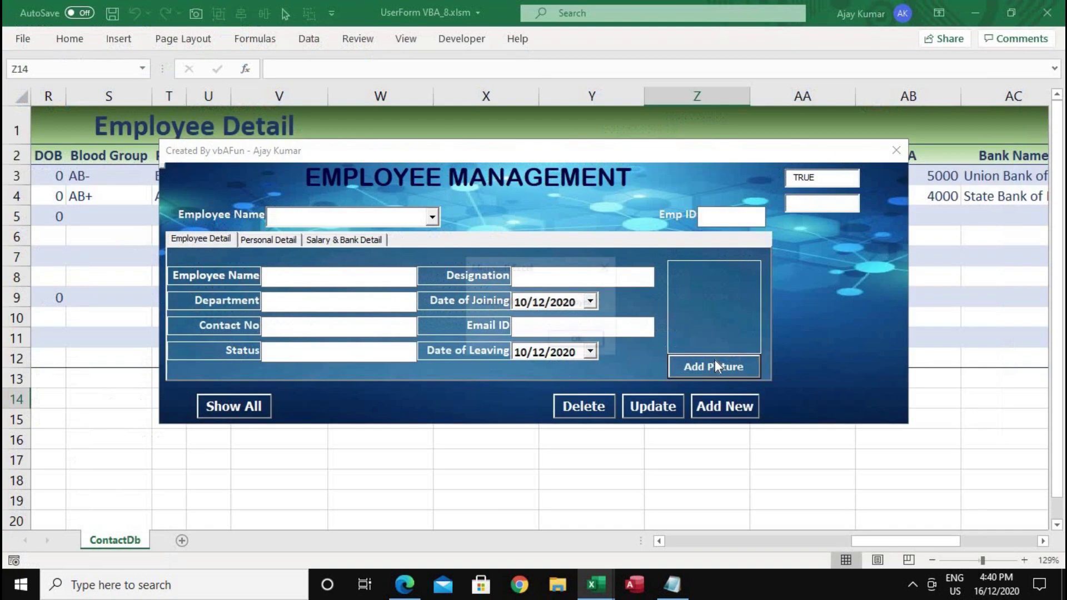
Dismiss the messages and add Exit Sub after the warning MsgBox.
{"action": "left_click", "coordinate": [604, 344]}
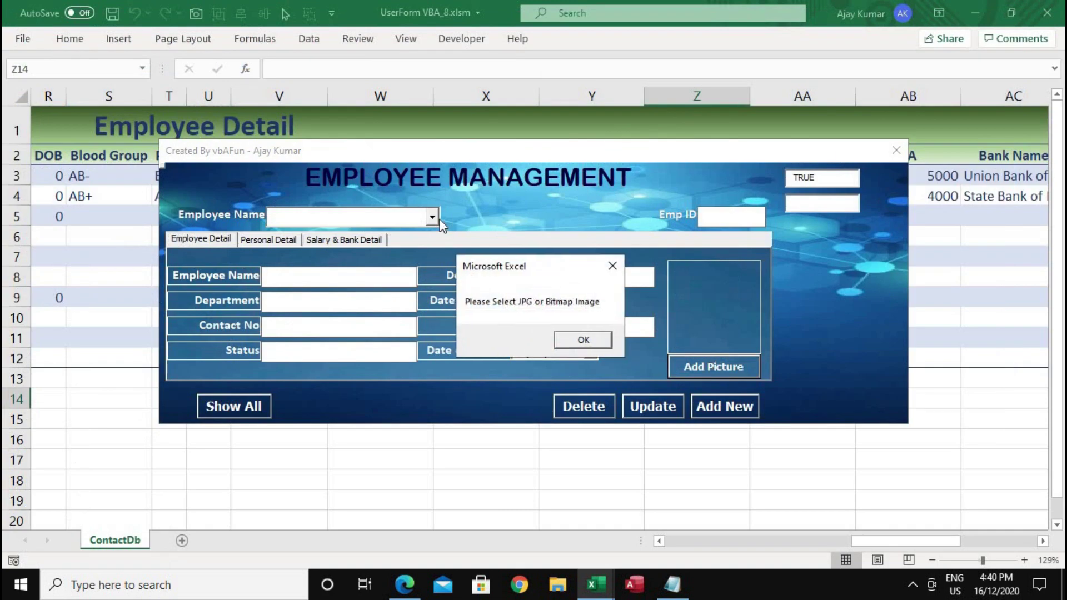
{"action": "left_click", "coordinate": [589, 348]}
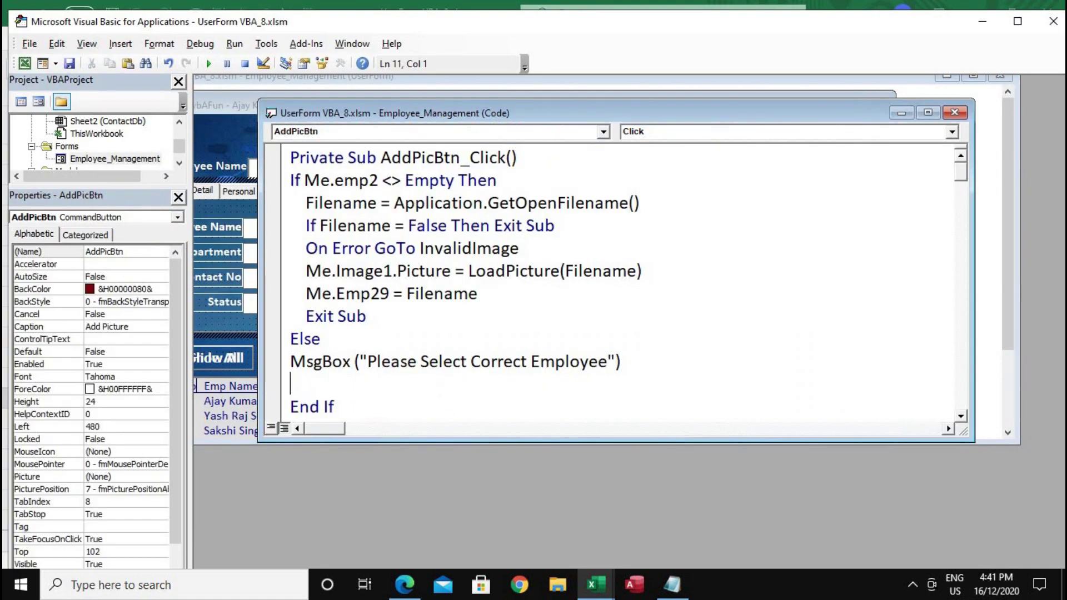
{"action": "type", "text": "Exit sub"}
{"action": "left_click", "coordinate": [334, 406]}
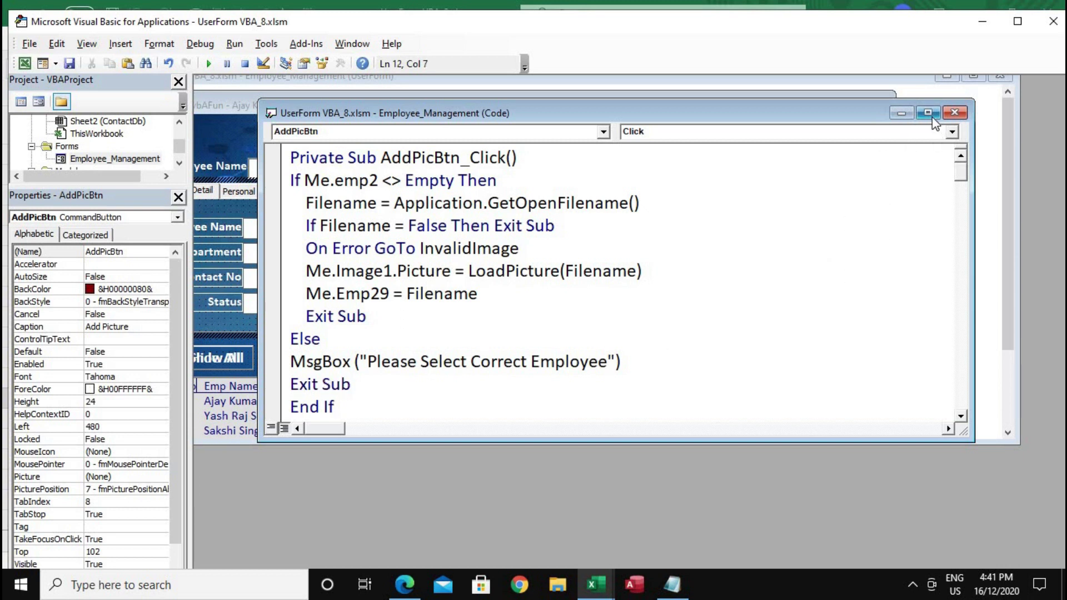
{"action": "left_click", "coordinate": [955, 113]}
Rerun the form and confirm the wrong-employee warning with no employee chosen.
{"action": "left_click", "coordinate": [208, 60]}
{"action": "left_click", "coordinate": [725, 366]}
{"action": "left_click", "coordinate": [575, 340]}
Choose employee 3, try badar.png, and get the JPG warning instead of an error.
{"action": "left_click", "coordinate": [432, 217]}
{"action": "left_click", "coordinate": [293, 265]}
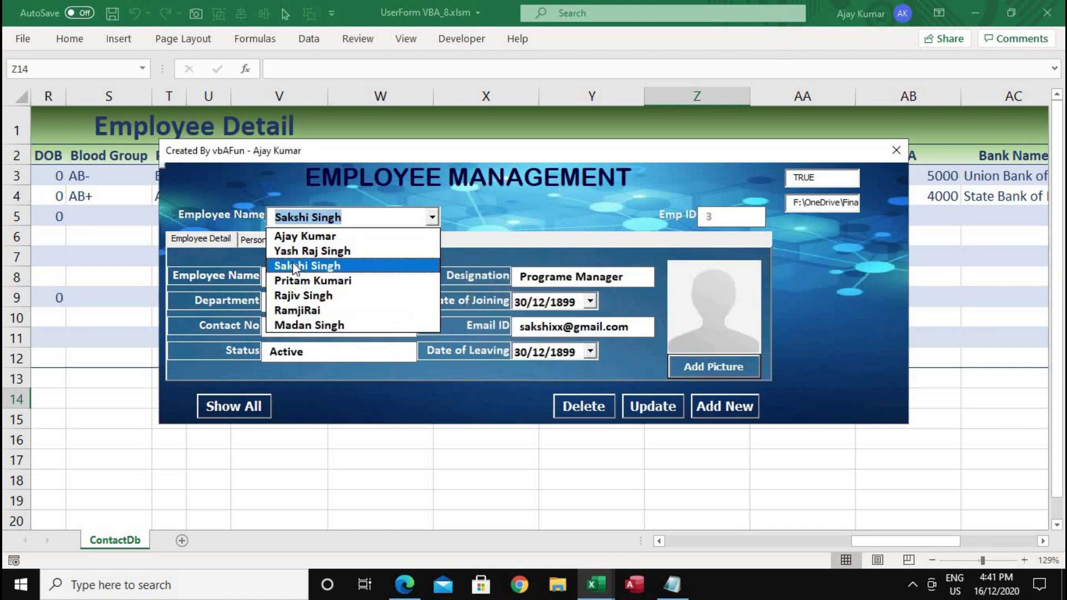
{"action": "left_click", "coordinate": [677, 368]}
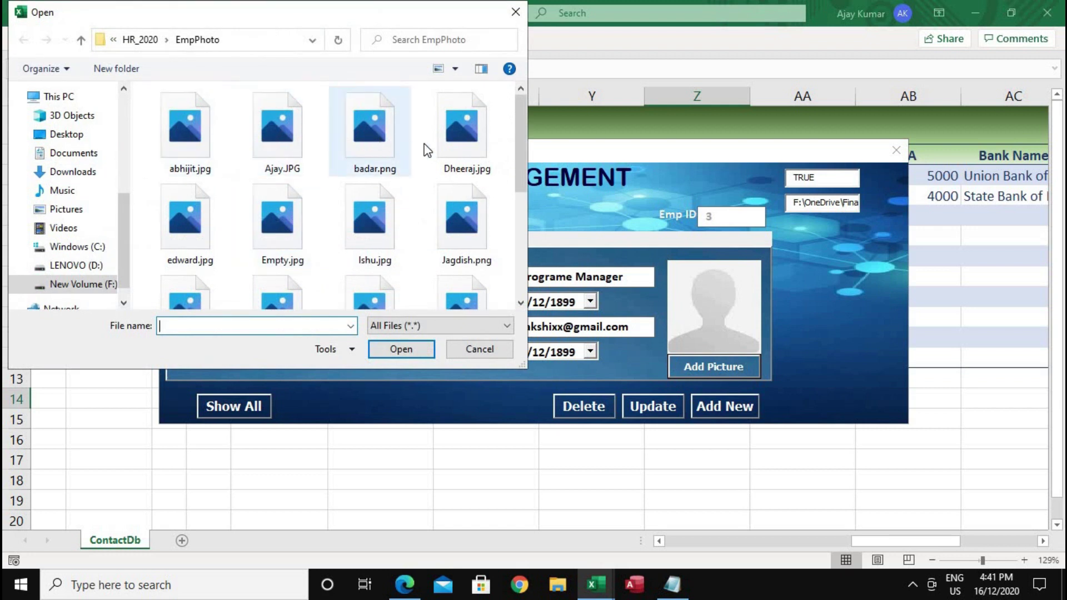
{"action": "left_click", "coordinate": [355, 131]}
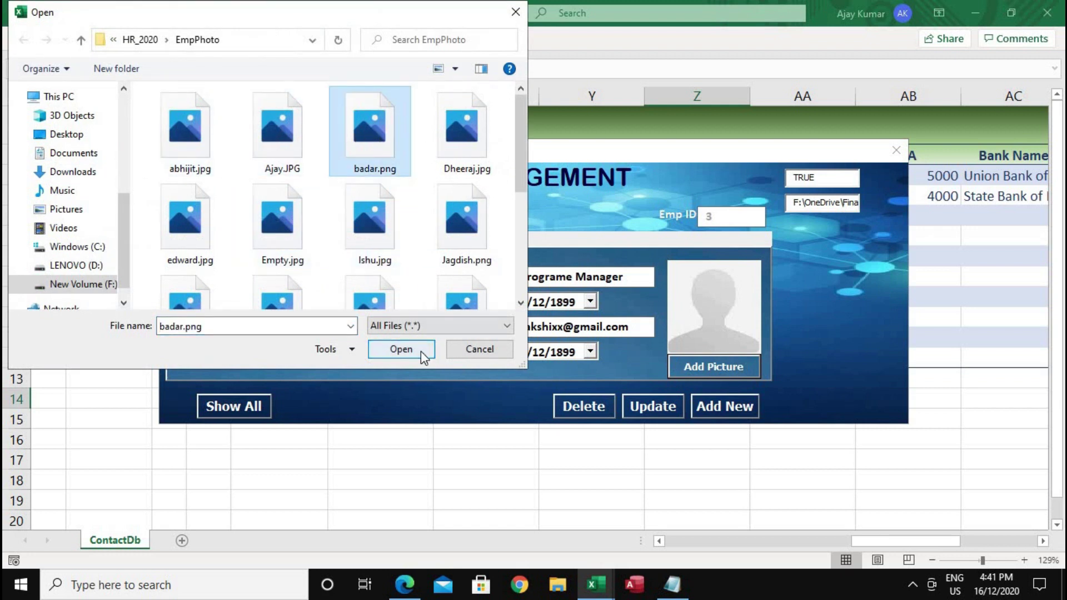
{"action": "left_click", "coordinate": [422, 352]}
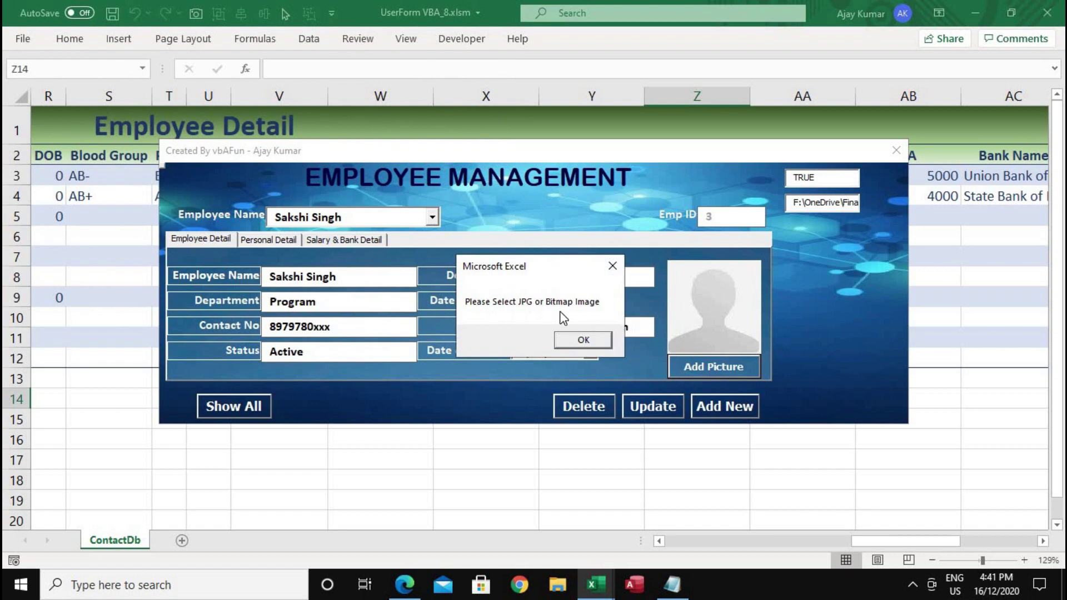
{"action": "left_click", "coordinate": [582, 340]}
Load Ajay.JPG as employee 3's photo and check the stored photo path.
{"action": "left_click", "coordinate": [716, 367]}
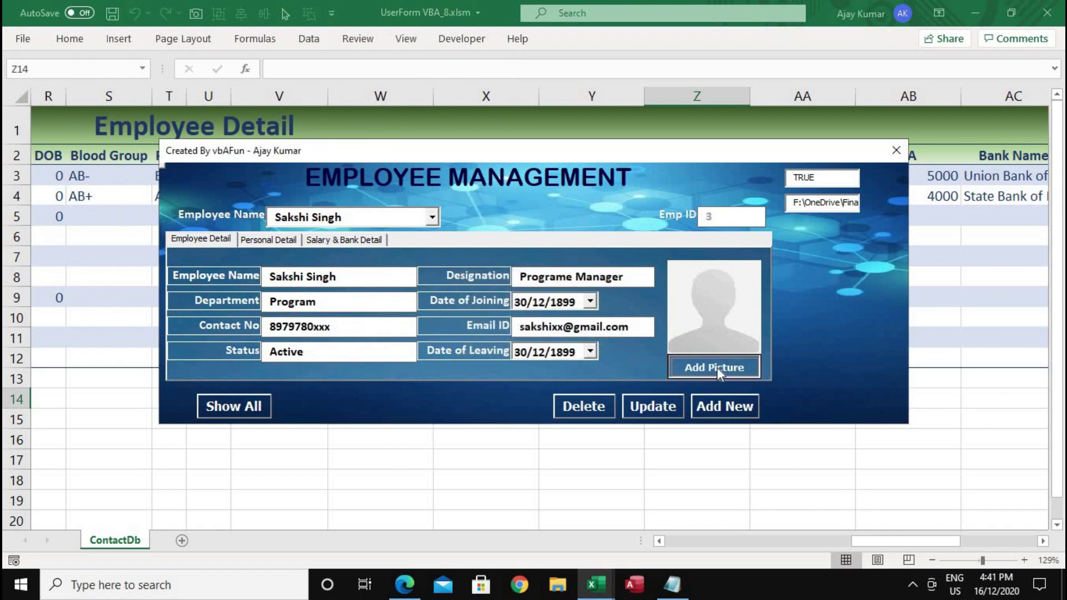
{"action": "left_click", "coordinate": [277, 129]}
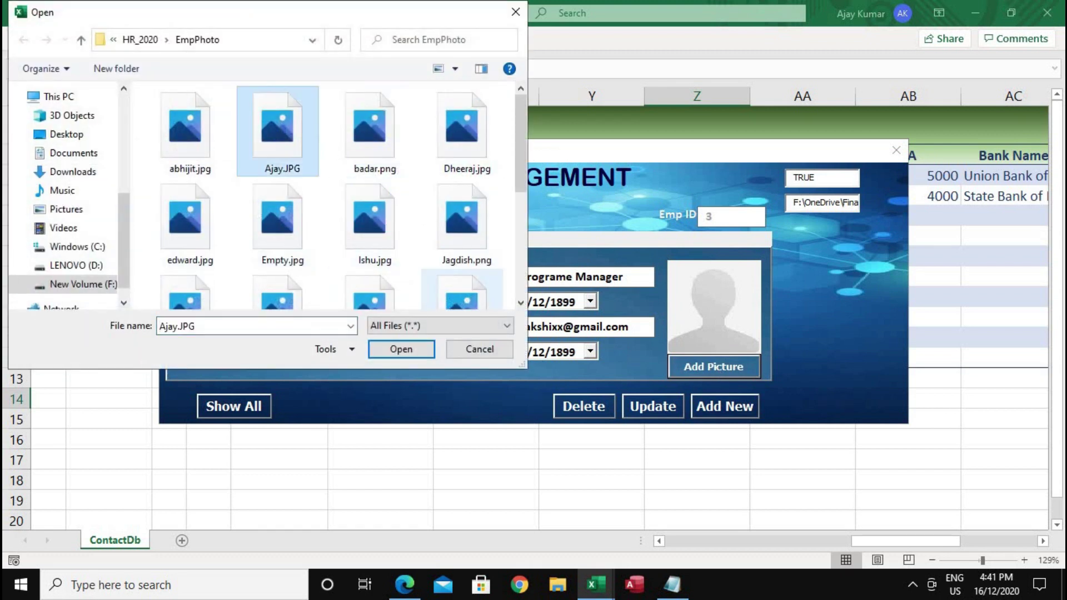
{"action": "left_click", "coordinate": [406, 350]}
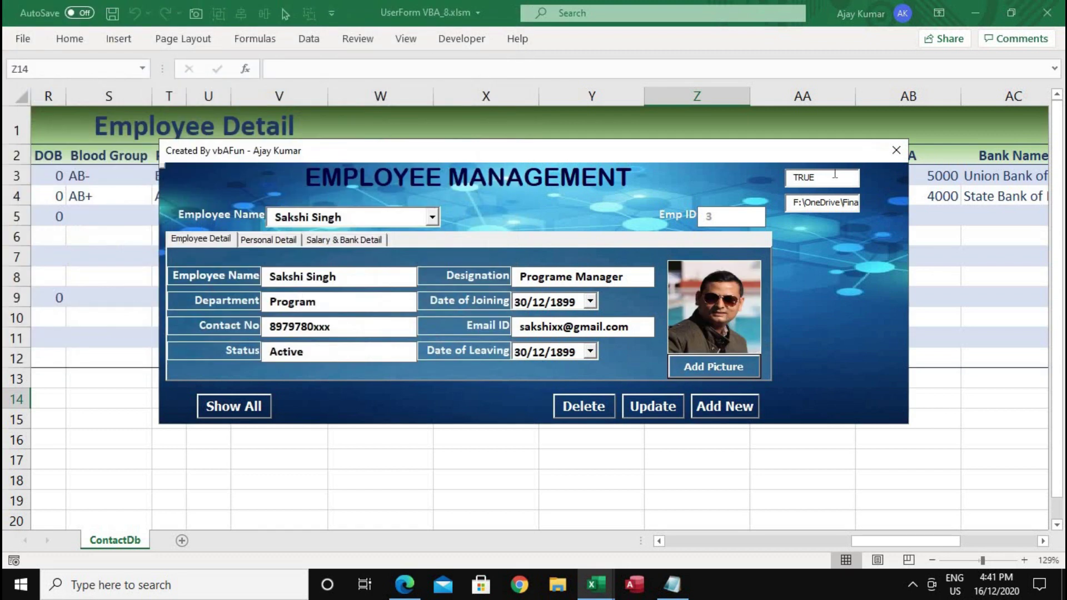
{"action": "left_click_drag", "start_coordinate": [787, 206], "coordinate": [851, 210]}
{"action": "key", "text": "ctrl+a"}
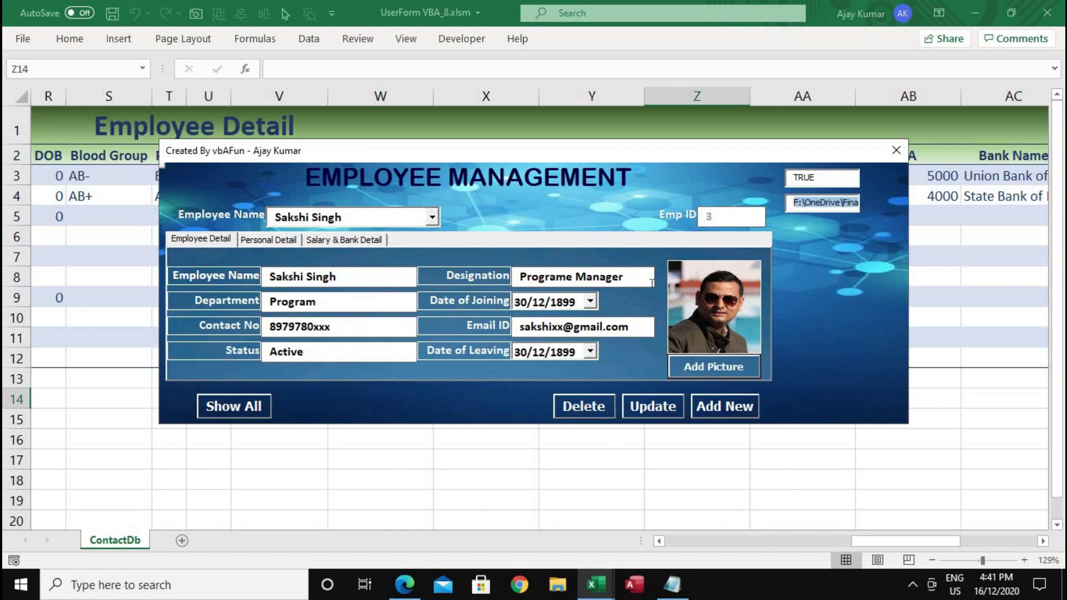
Restart the Employee Management form and browse through the employee records.
{"action": "left_click", "coordinate": [897, 152]}
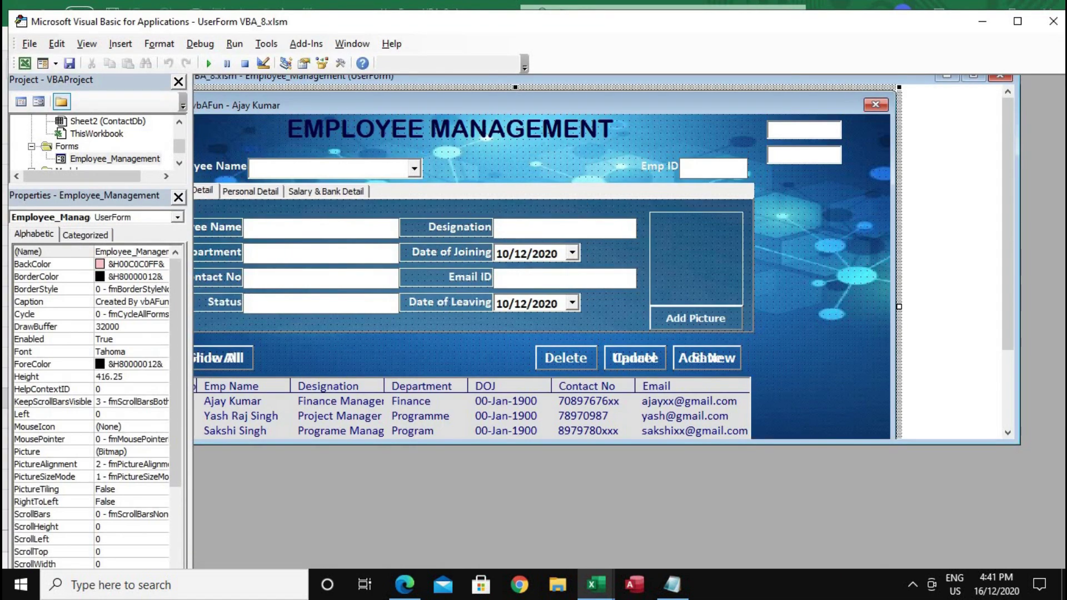
{"action": "left_click", "coordinate": [209, 63]}
{"action": "double_click", "coordinate": [244, 478]}
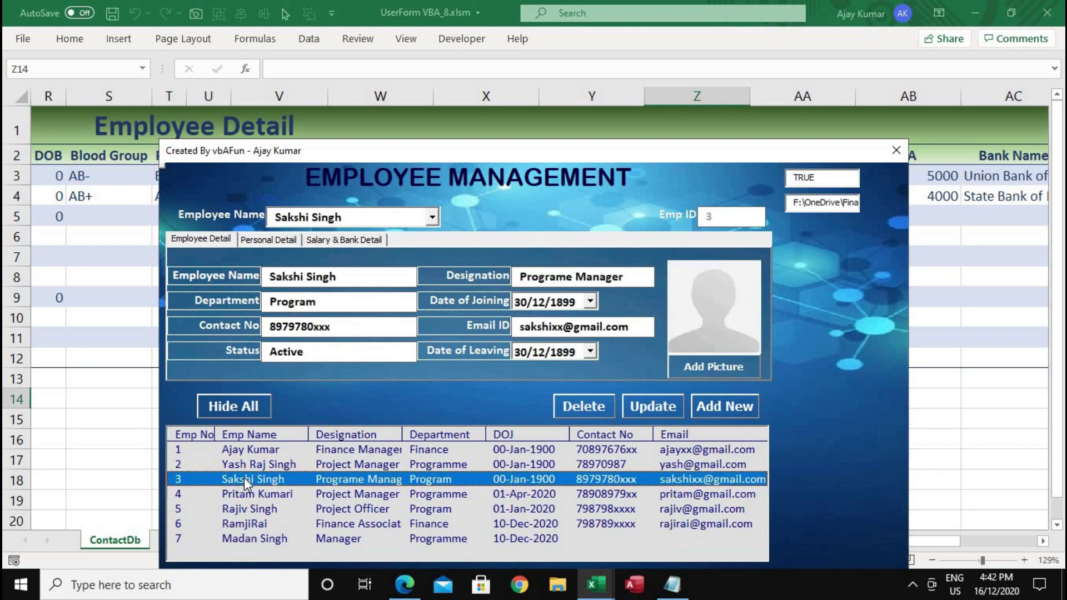
{"action": "key", "text": "Down"}
{"action": "key", "text": "Down"}
{"action": "key", "text": "Down"}
{"action": "key", "text": "Up"}
{"action": "key", "text": "Up"}
{"action": "key", "text": "Up"}
{"action": "key", "text": "Down"}
{"action": "key", "text": "Down"}
{"action": "key", "text": "Down"}
{"action": "key", "text": "Down"}
{"action": "key", "text": "Down"}
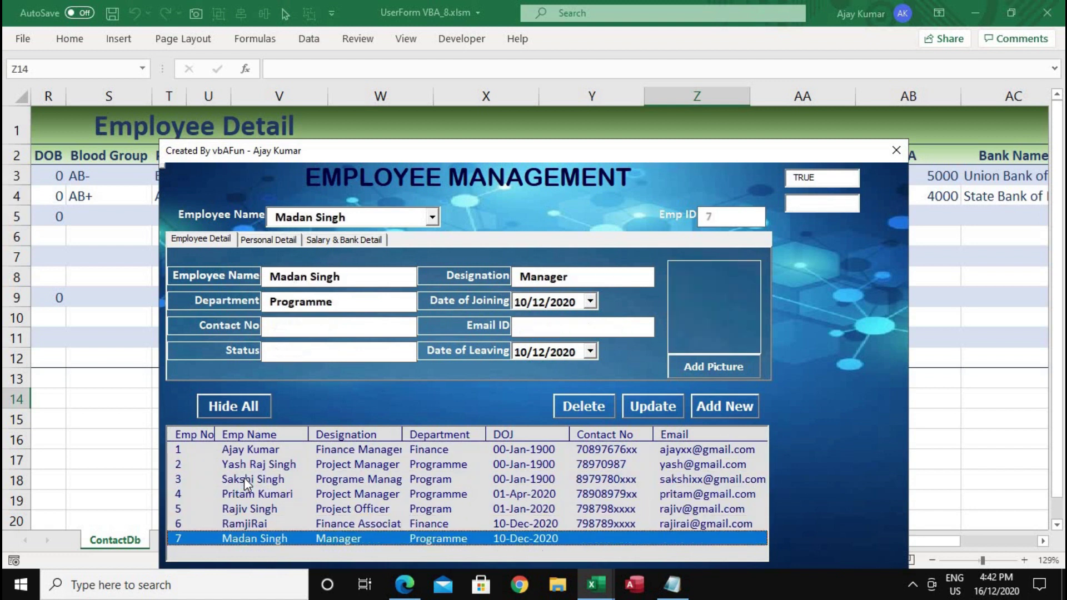
Add the Ajay.JPG photo to employee 7 and save the record.
{"action": "left_click", "coordinate": [725, 372]}
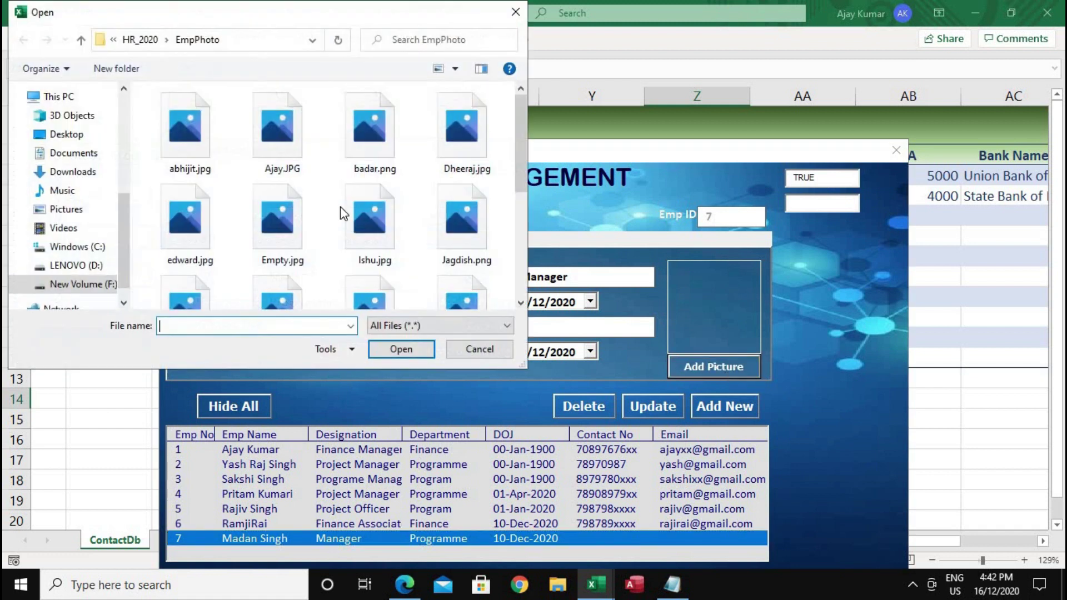
{"action": "left_click", "coordinate": [286, 153]}
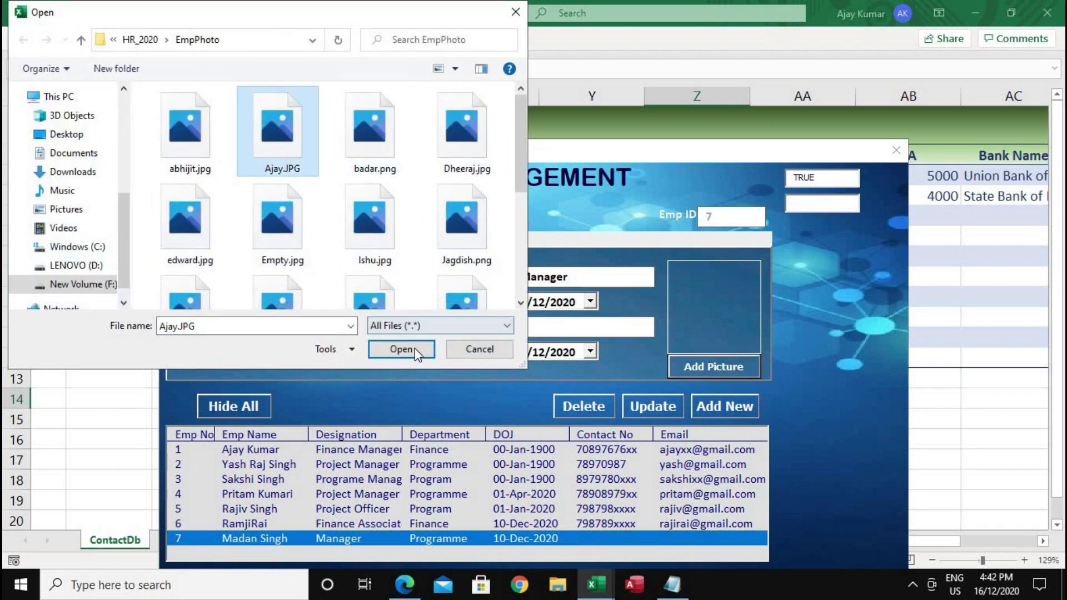
{"action": "left_click", "coordinate": [404, 349]}
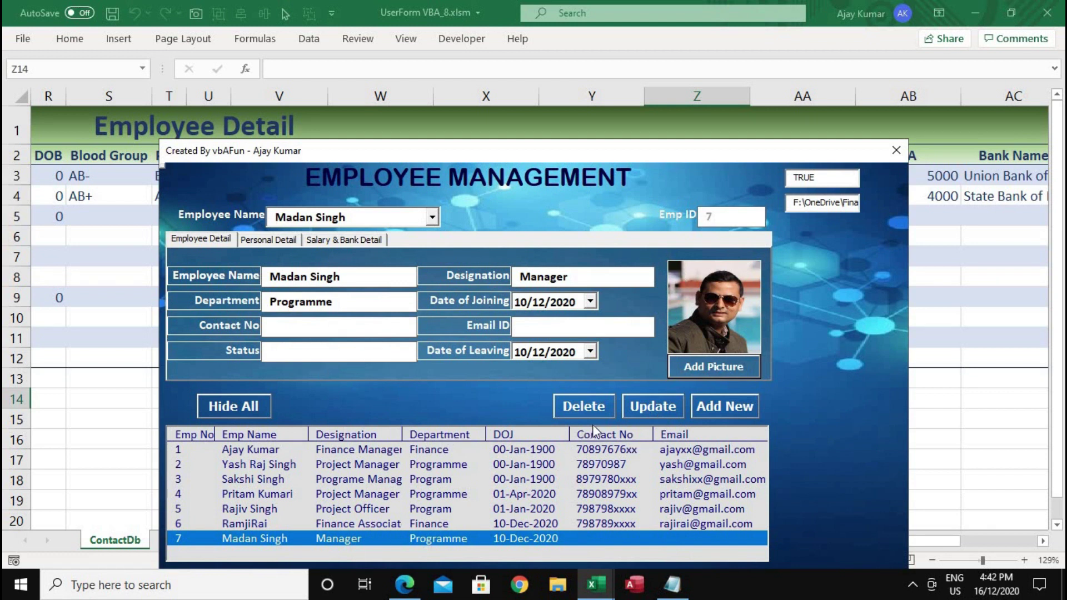
{"action": "left_click", "coordinate": [643, 408]}
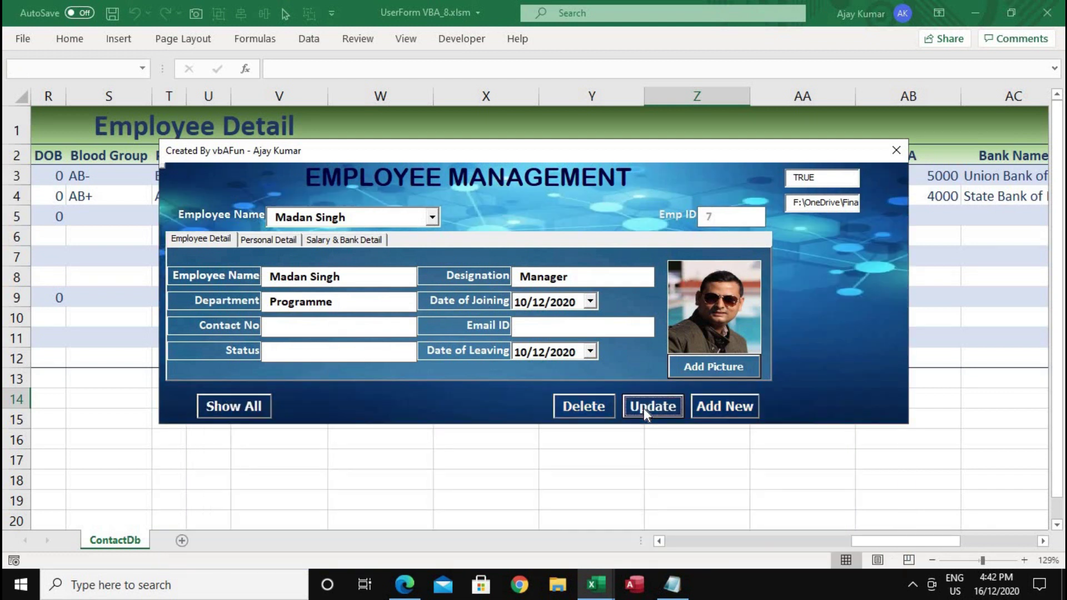
Show the employee list again and step up and down through the records.
{"action": "left_click", "coordinate": [403, 516]}
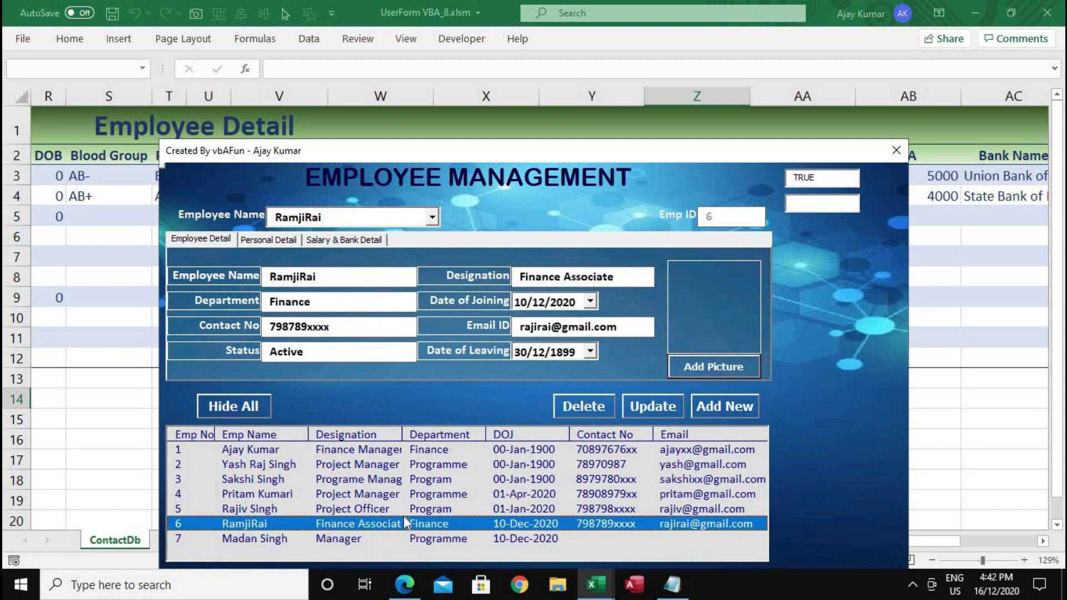
{"action": "key", "text": "Down"}
{"action": "key", "text": "Up"}
{"action": "key", "text": "Up"}
{"action": "key", "text": "Up"}
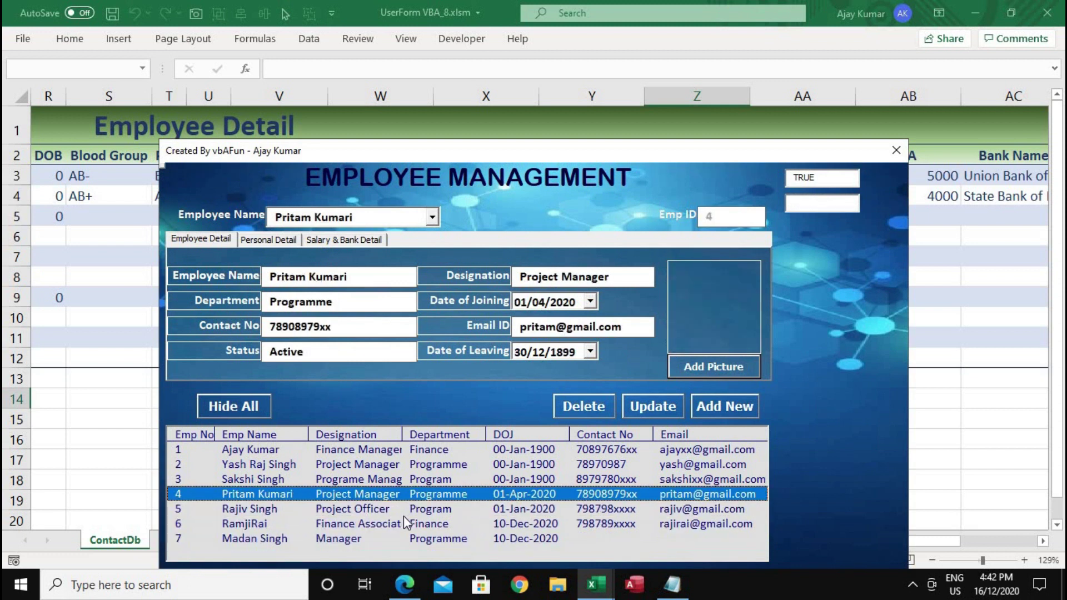
{"action": "key", "text": "Up"}
{"action": "key", "text": "Up"}
{"action": "key", "text": "Up"}
{"action": "key", "text": "Down"}
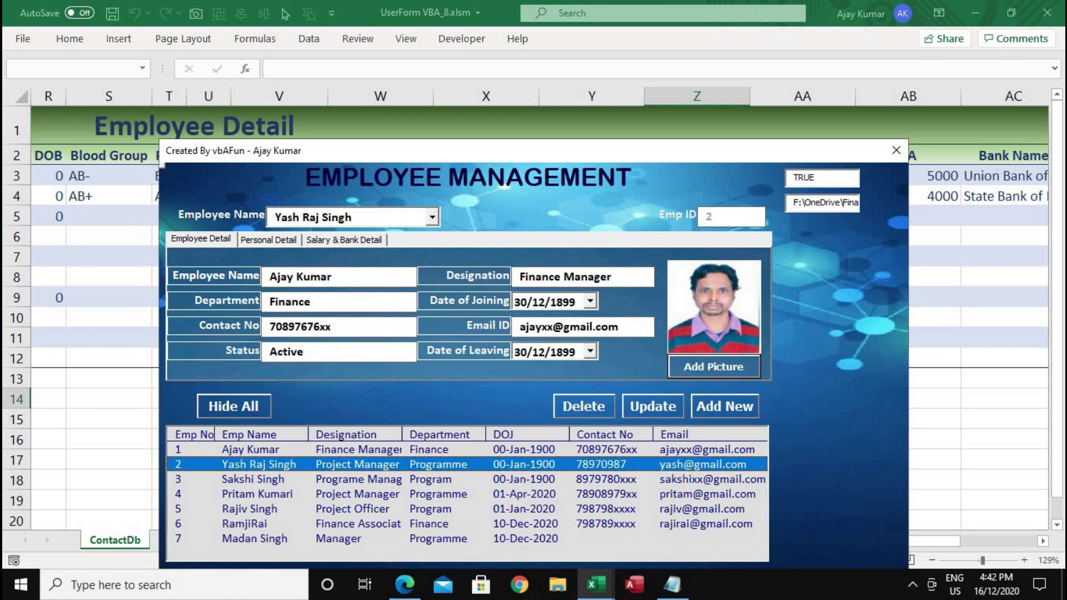
{"action": "key", "text": "Down"}
{"action": "key", "text": "Down"}
{"action": "key", "text": "Down"}
{"action": "left_click", "coordinate": [431, 218]}
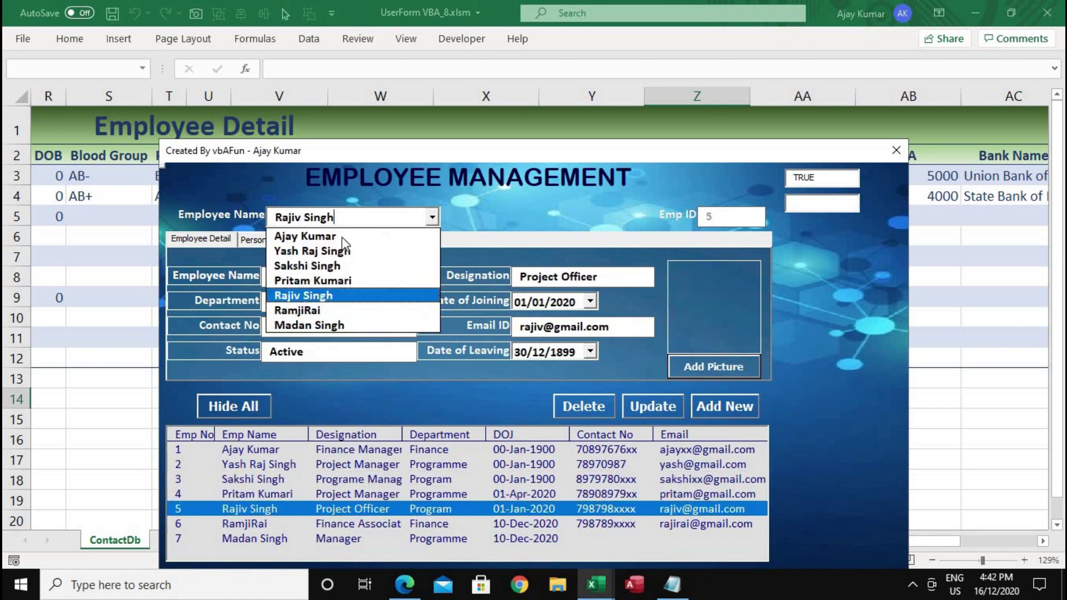
{"action": "left_click", "coordinate": [342, 237]}
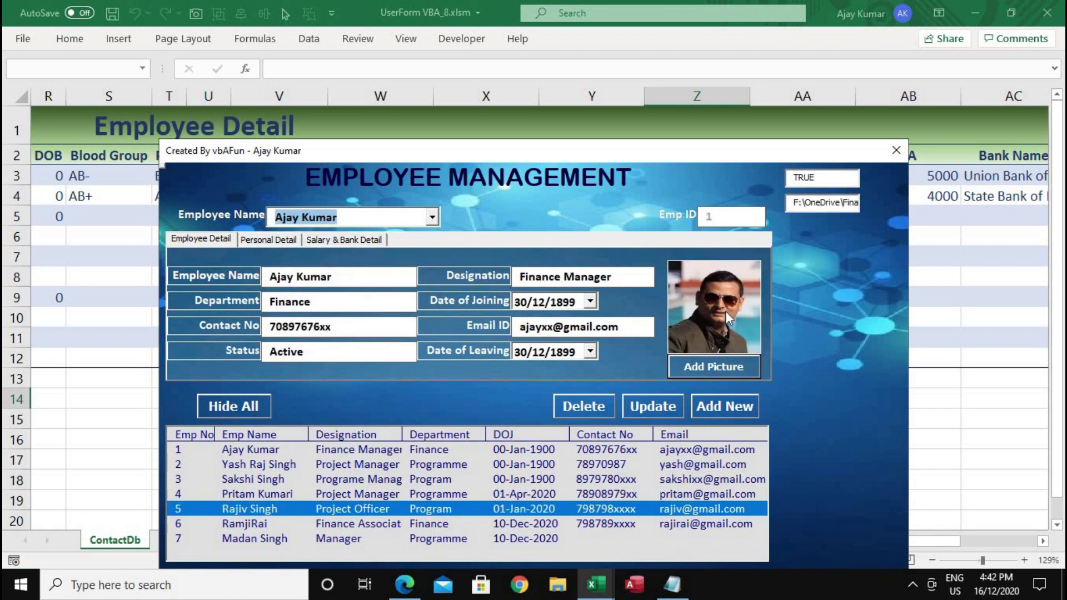
{"action": "left_click", "coordinate": [895, 150]}
Open ComboBox1_Change and highlight the Me.Image1.Picture = LoadPicture(Me.Emp29) line.
{"action": "double_click", "coordinate": [403, 174]}
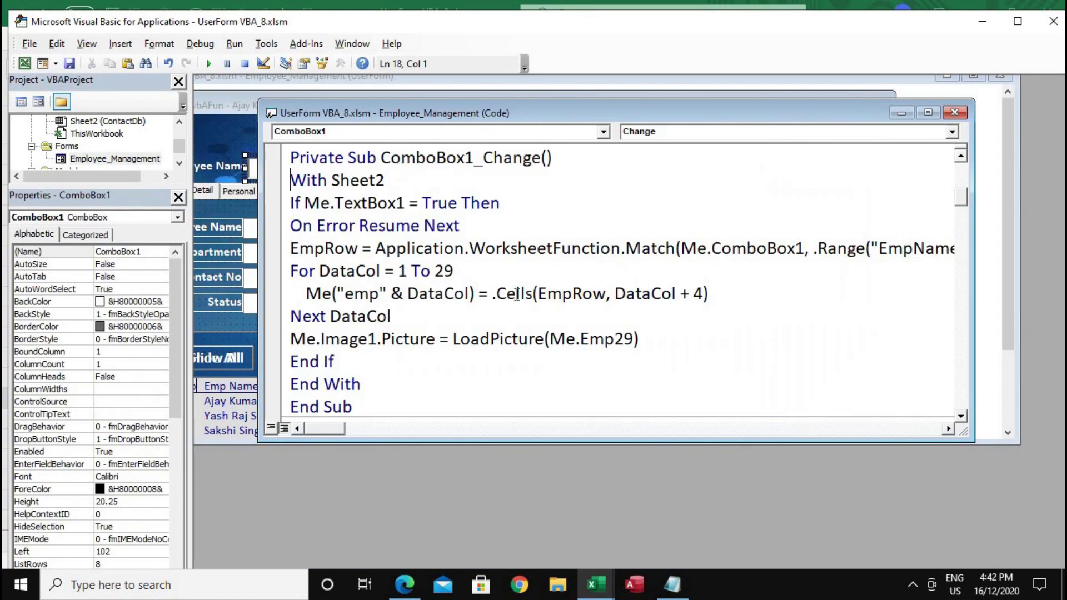
{"action": "mouse_move", "coordinate": [290, 339]}
{"action": "left_mouse_down"}
{"action": "mouse_move", "coordinate": [509, 330]}
{"action": "mouse_move", "coordinate": [647, 338]}
{"action": "left_mouse_up"}
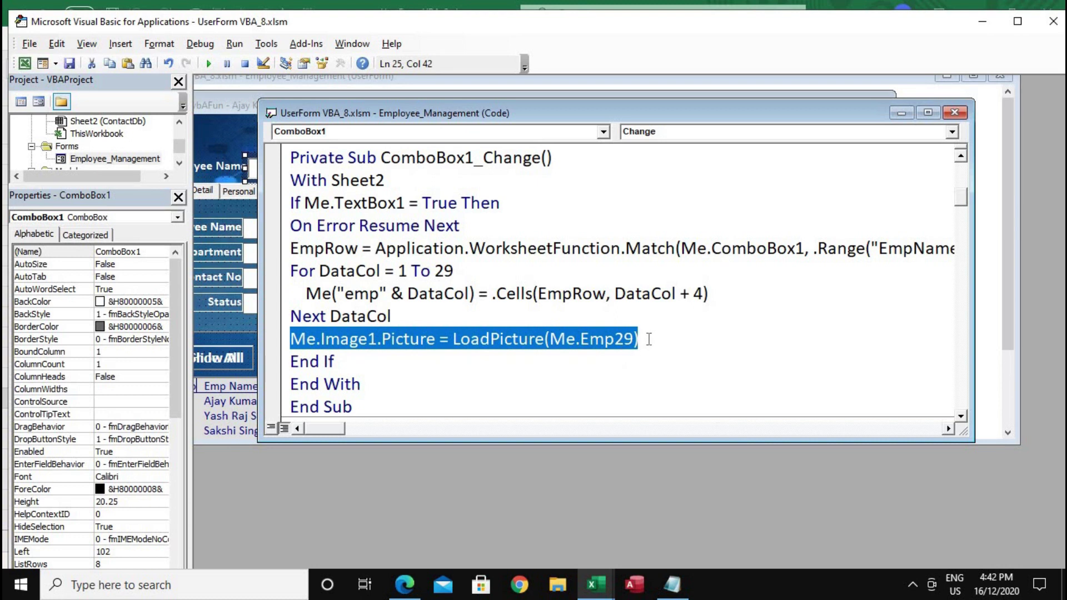
{"action": "left_click_drag", "start_coordinate": [649, 339], "coordinate": [448, 340]}
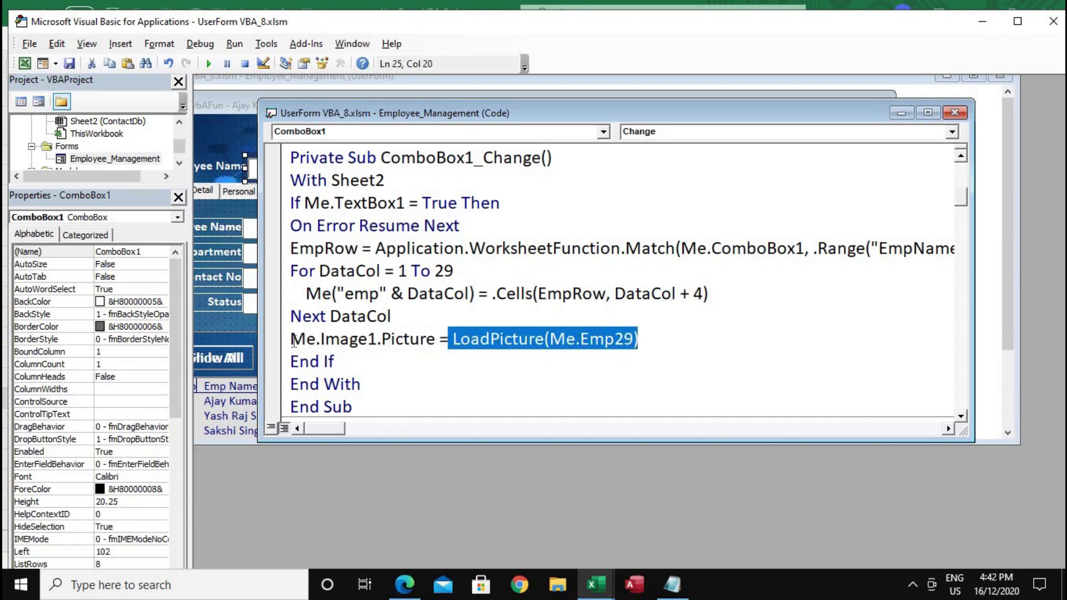
{"action": "left_click_drag", "start_coordinate": [290, 339], "coordinate": [402, 339]}
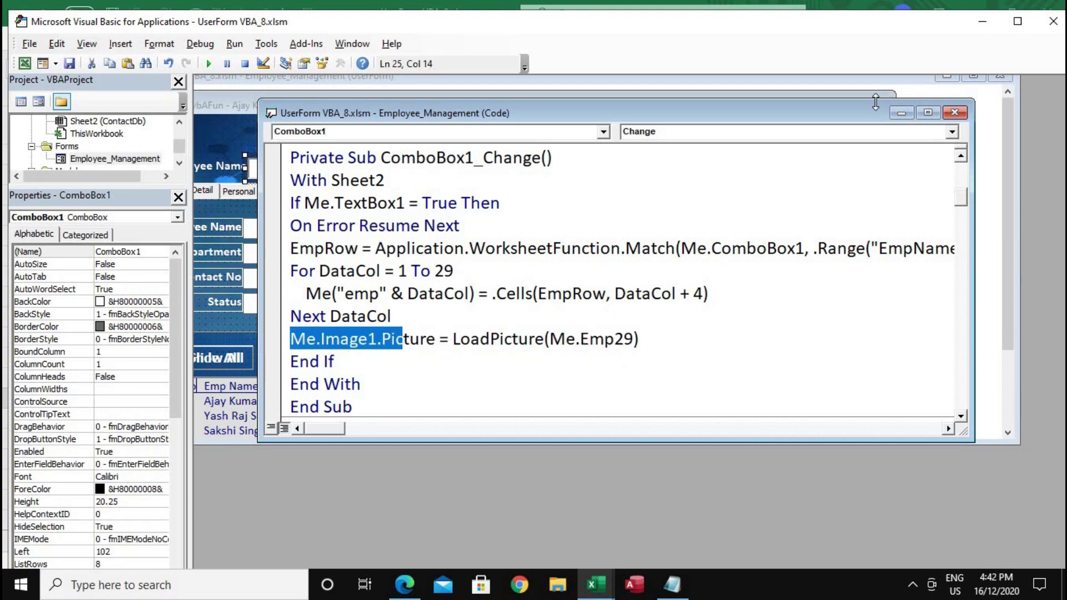
Move the code window aside, close it, and run the Employee Management form.
{"action": "left_click_drag", "start_coordinate": [773, 113], "coordinate": [785, 251]}
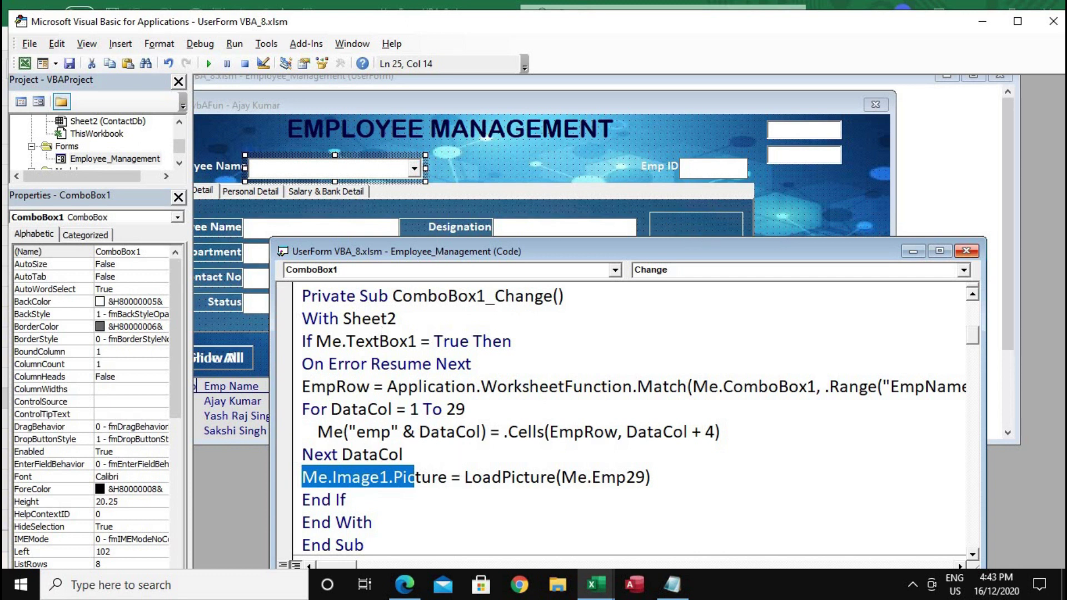
{"action": "left_click", "coordinate": [966, 251]}
{"action": "left_click", "coordinate": [208, 63]}
{"action": "left_click", "coordinate": [269, 240]}
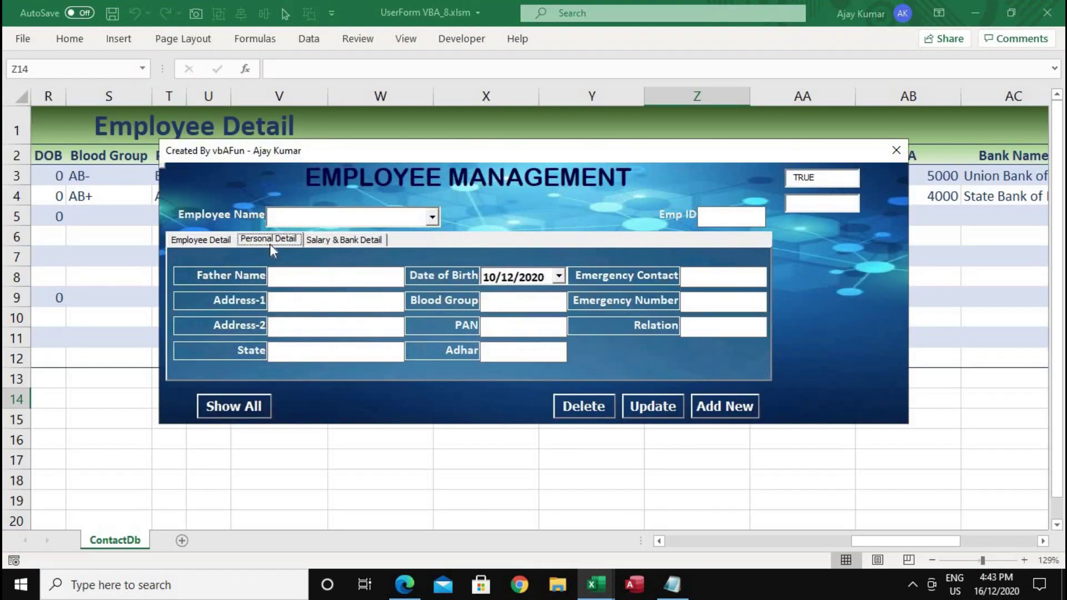
{"action": "left_click", "coordinate": [432, 216]}
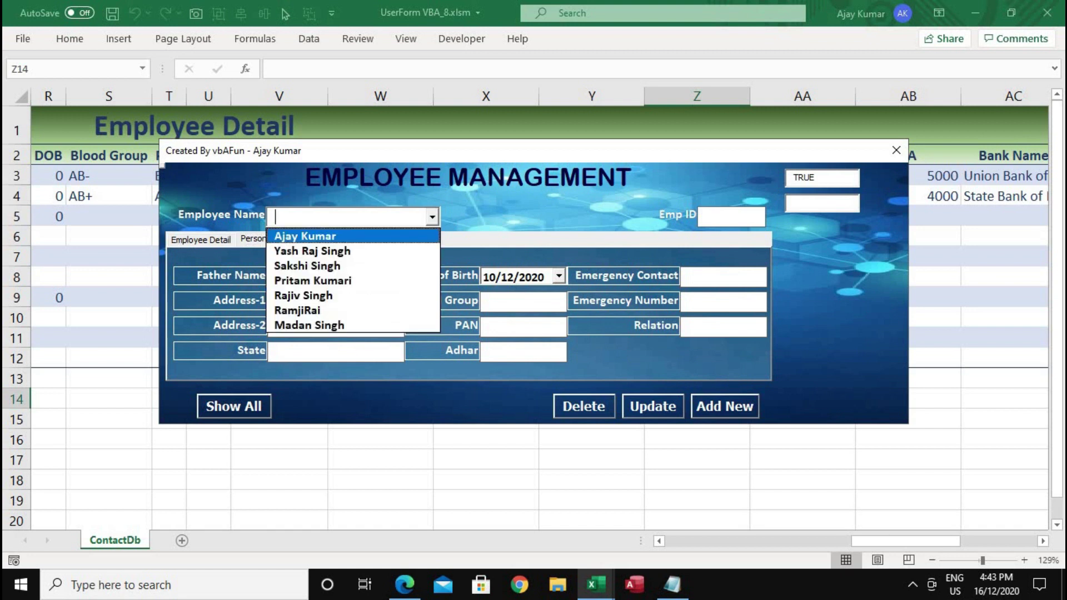
{"action": "left_click", "coordinate": [356, 235]}
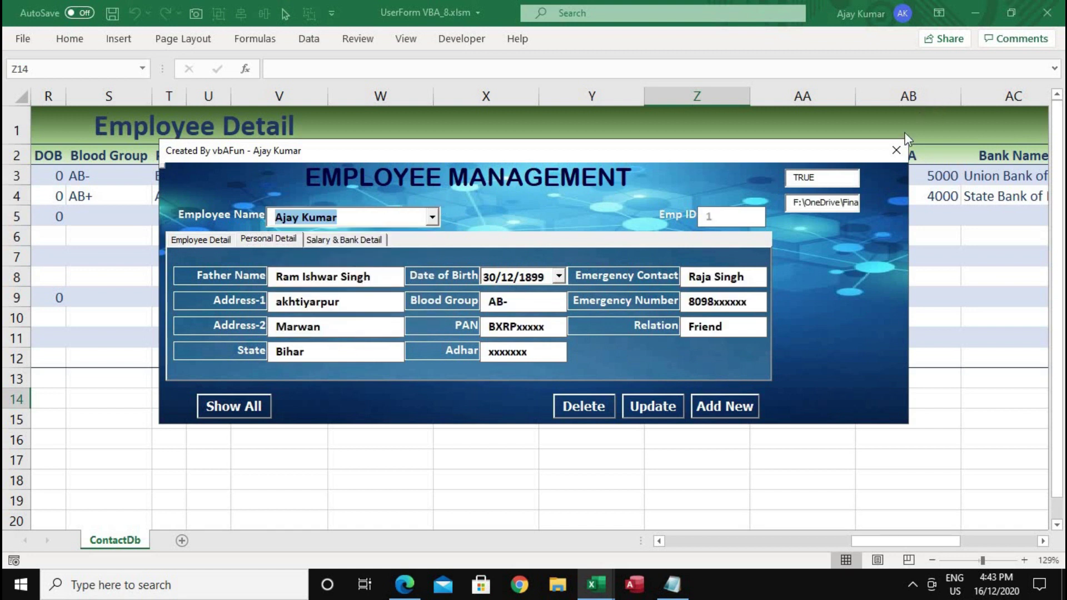
Narrow the UserForm's width in the designer and run it again.
{"action": "left_click", "coordinate": [896, 150]}
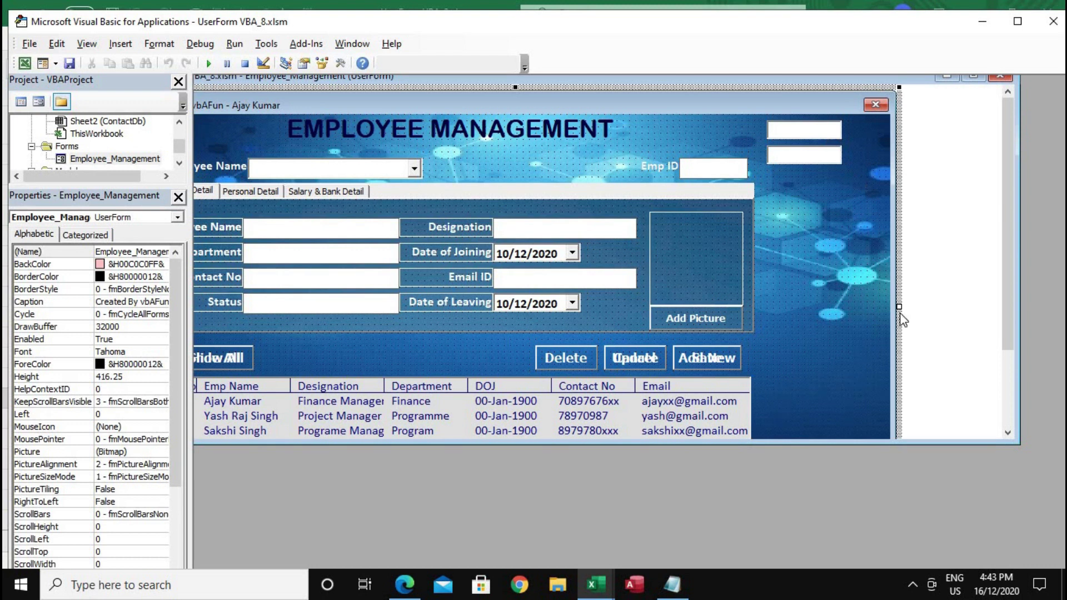
{"action": "left_click_drag", "start_coordinate": [815, 299], "coordinate": [681, 300]}
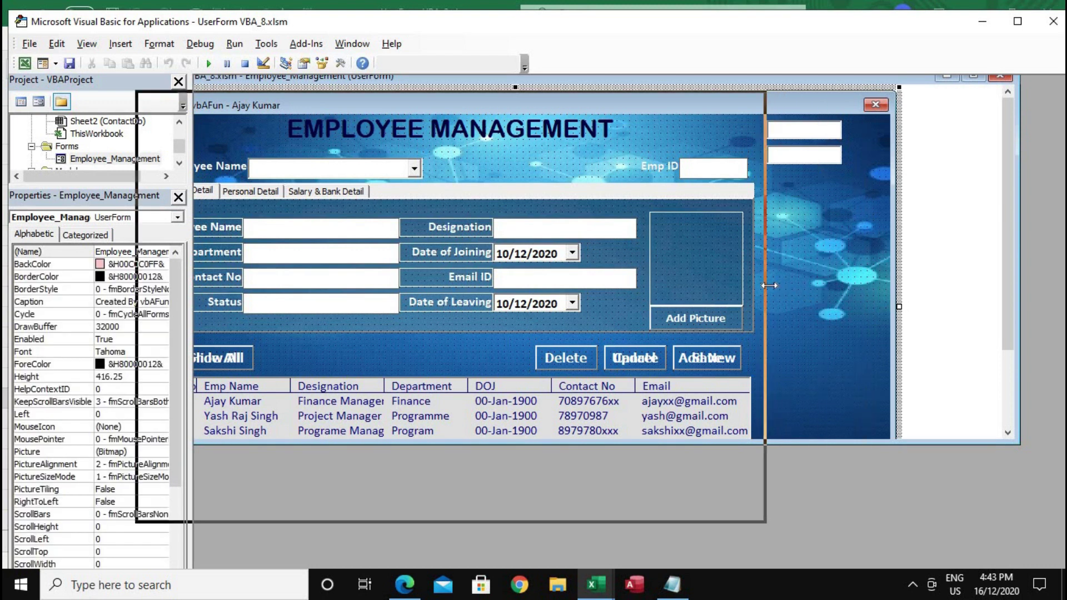
{"action": "left_click", "coordinate": [208, 66]}
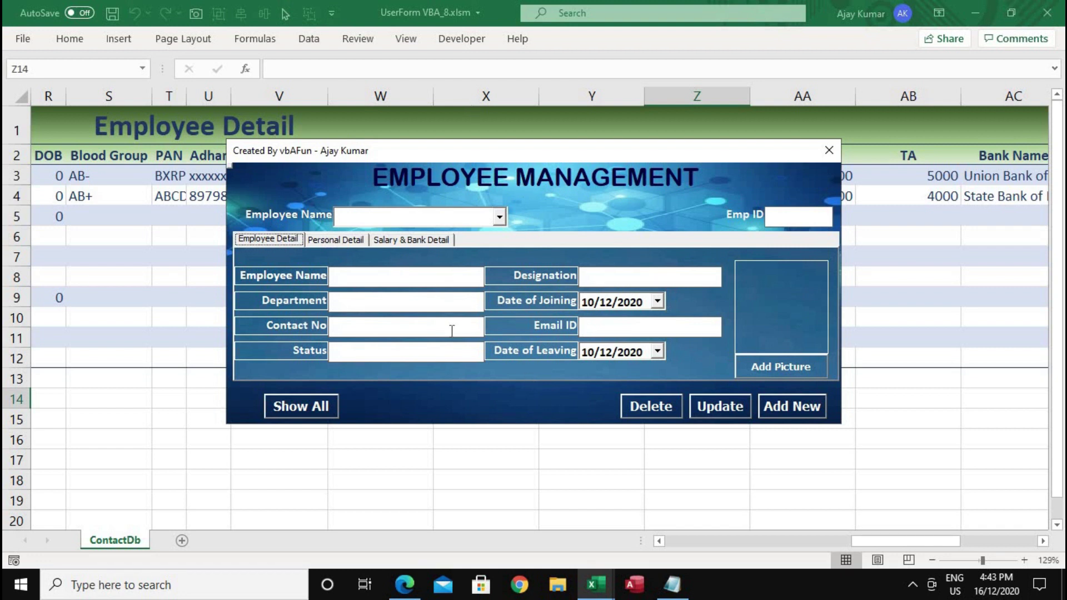
{"action": "left_click", "coordinate": [353, 242]}
{"action": "left_click", "coordinate": [413, 242]}
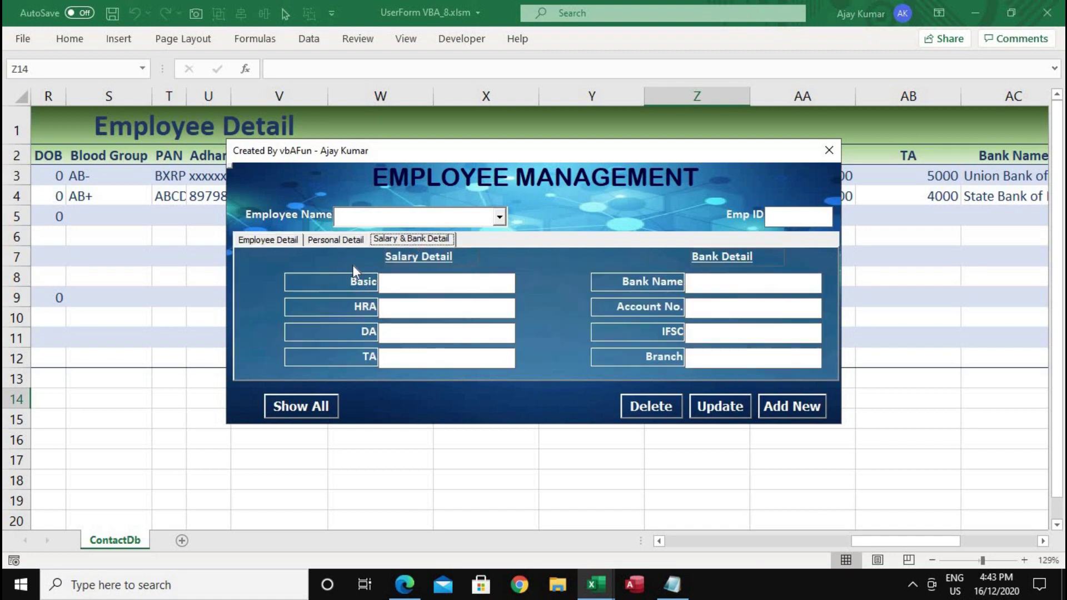
{"action": "left_click", "coordinate": [499, 217]}
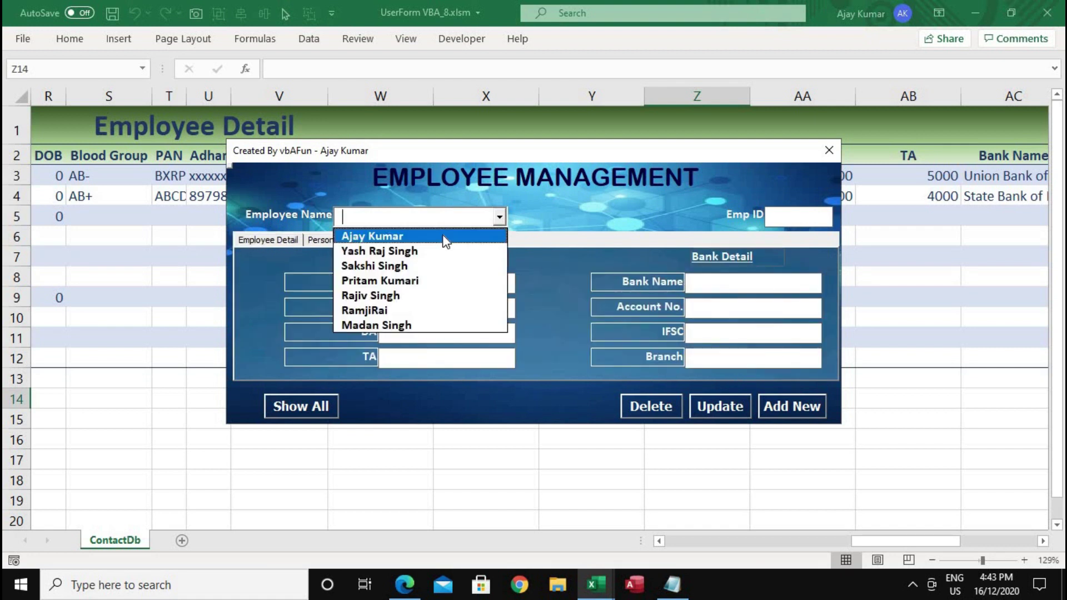
{"action": "left_click", "coordinate": [445, 238]}
{"action": "left_click", "coordinate": [346, 242]}
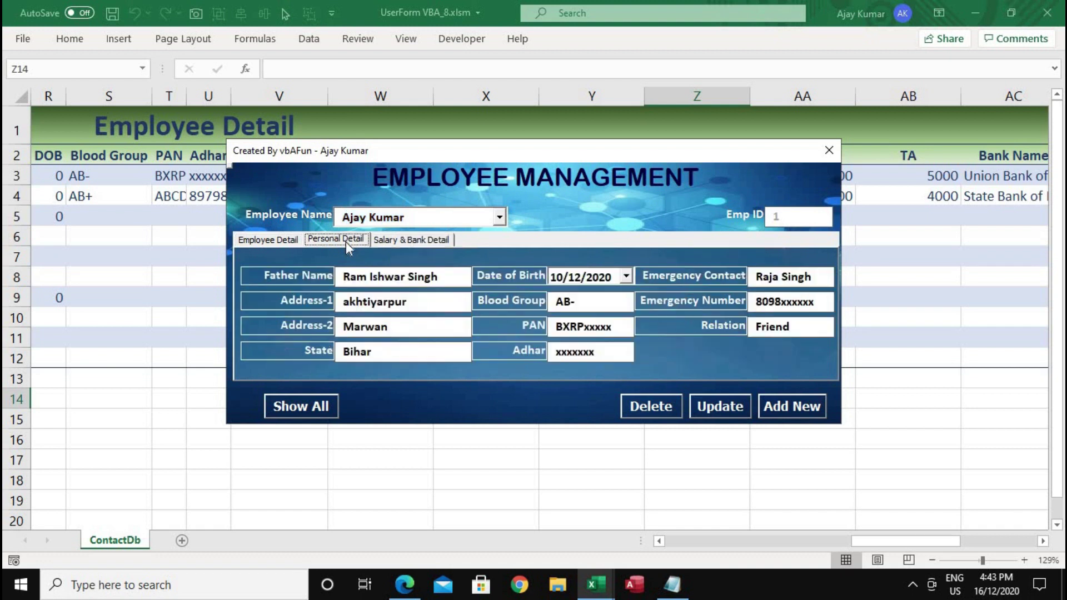
{"action": "left_click", "coordinate": [268, 242]}
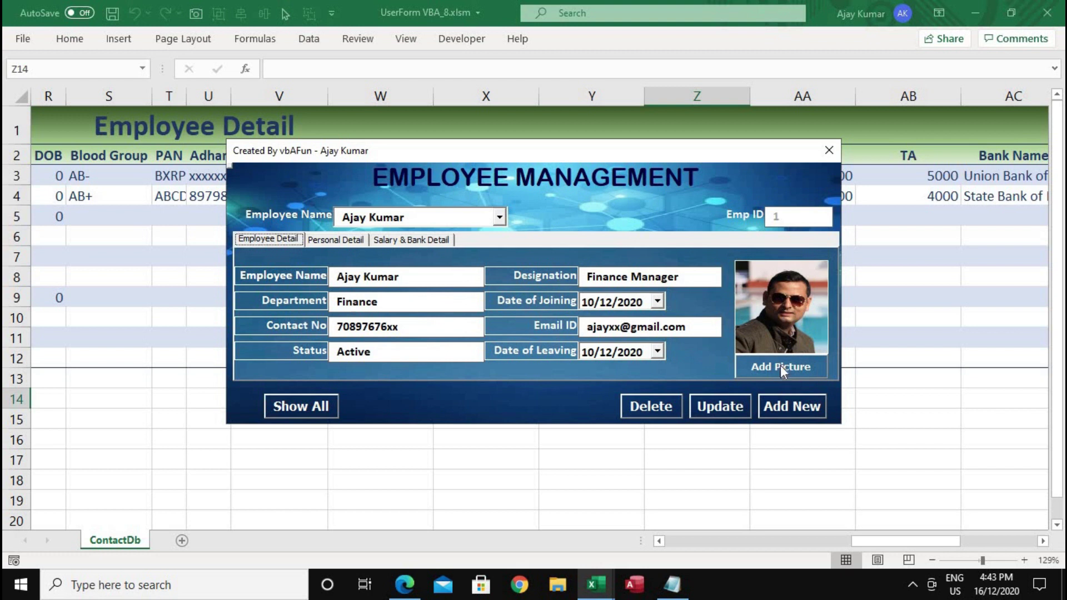
Open AddPicBtn_Click and highlight its file-picker, picture-loading and validation lines.
{"action": "left_click", "coordinate": [832, 148]}
{"action": "double_click", "coordinate": [709, 325]}
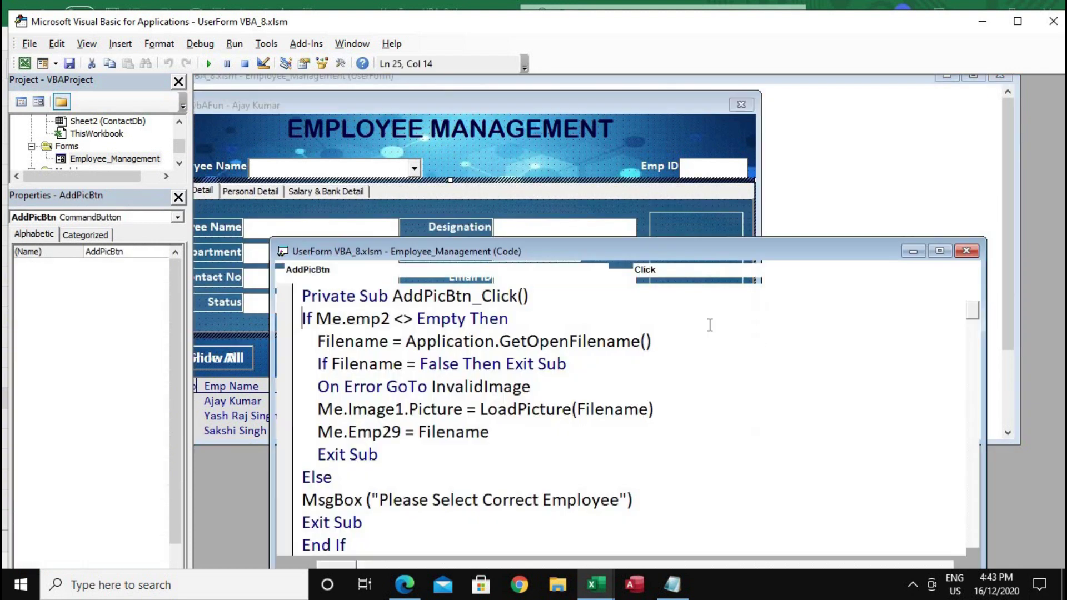
{"action": "left_click_drag", "start_coordinate": [317, 342], "coordinate": [660, 346]}
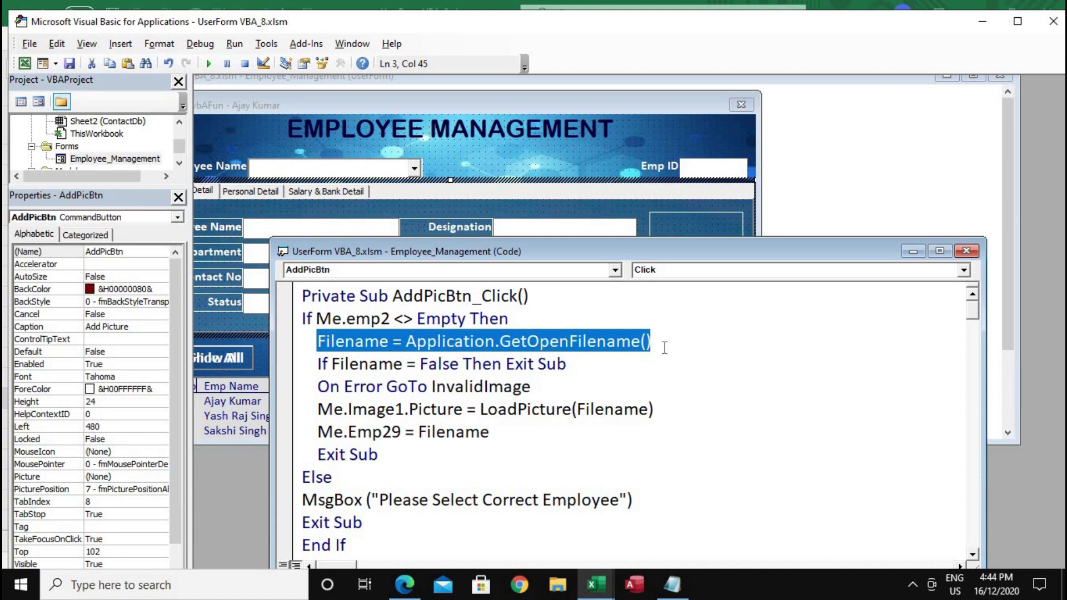
{"action": "left_click_drag", "start_coordinate": [313, 364], "coordinate": [518, 512]}
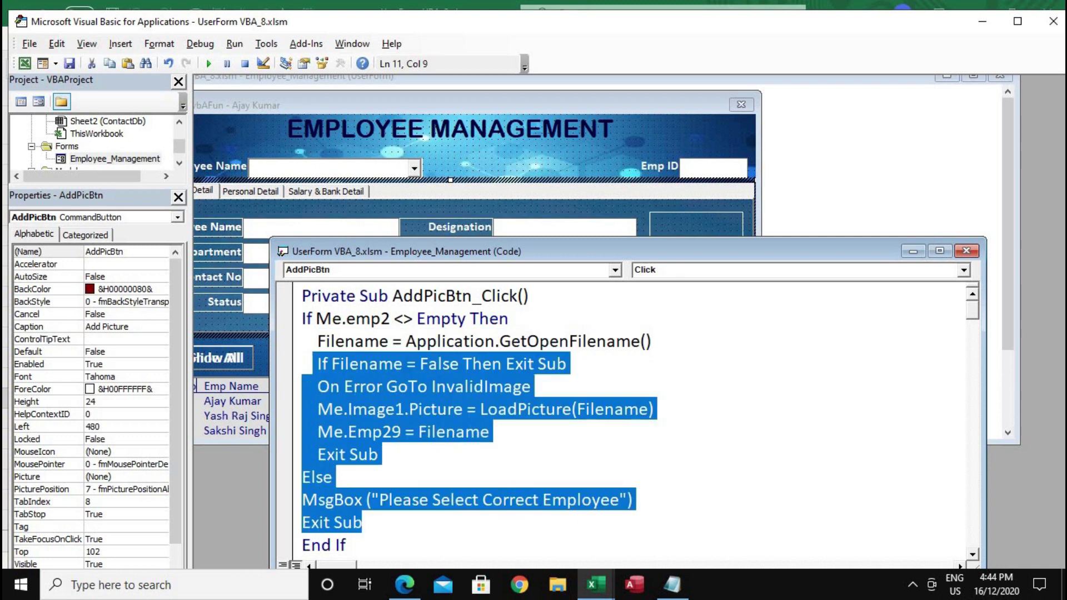
{"action": "left_click", "coordinate": [966, 251]}
{"action": "left_click", "coordinate": [209, 65]}
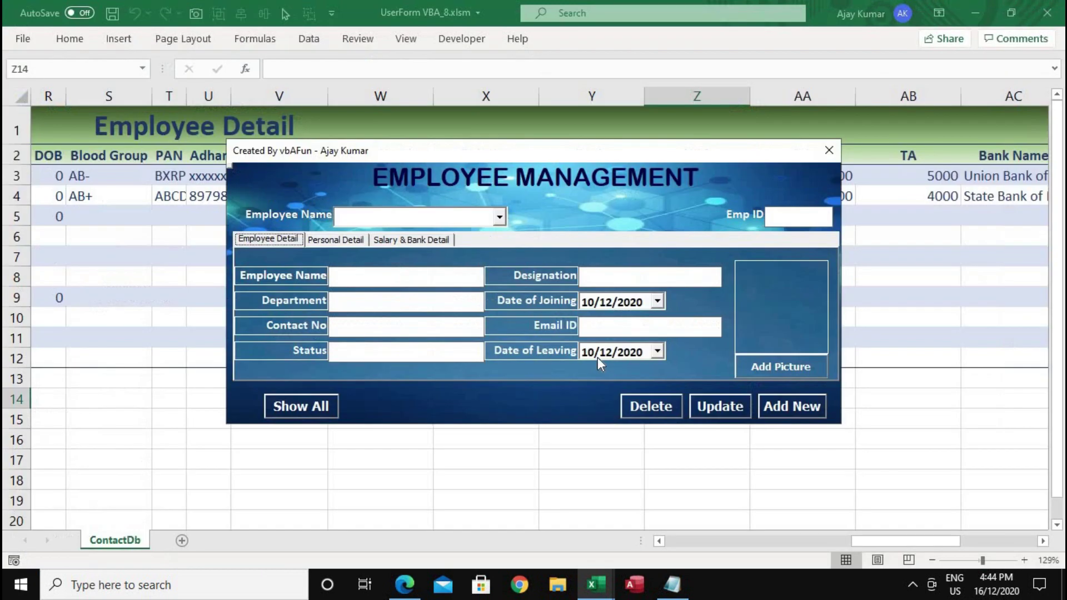
{"action": "left_click", "coordinate": [299, 405]}
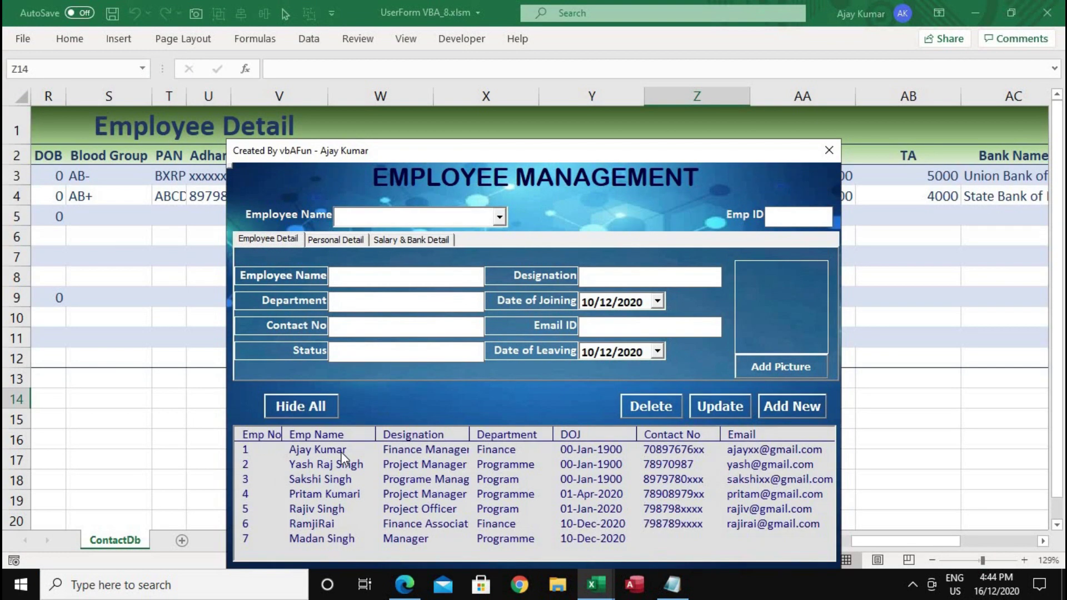
{"action": "left_click", "coordinate": [341, 452]}
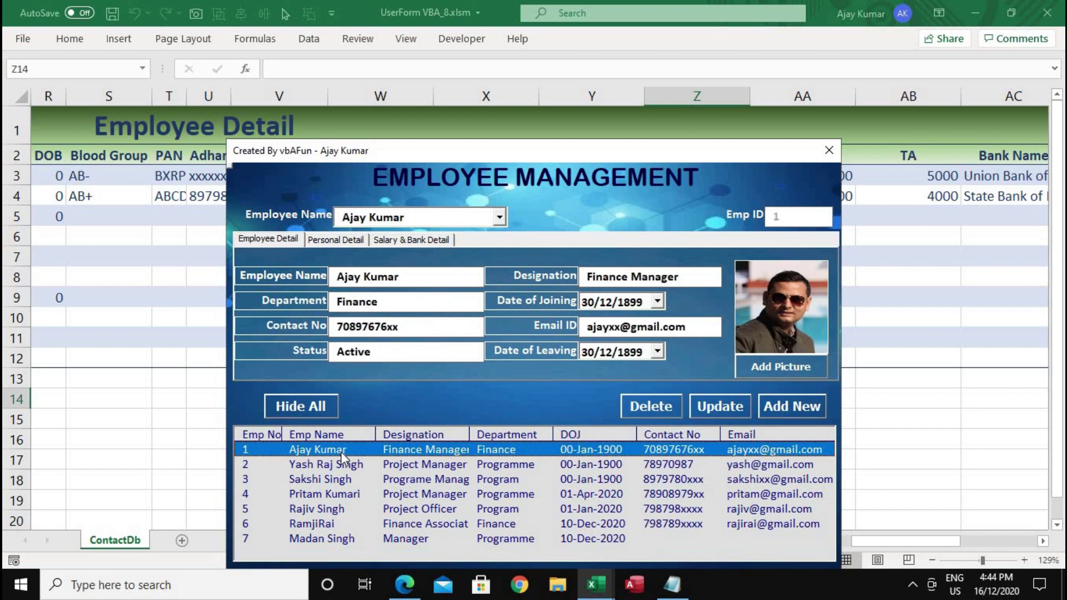
{"action": "key", "text": "Down"}
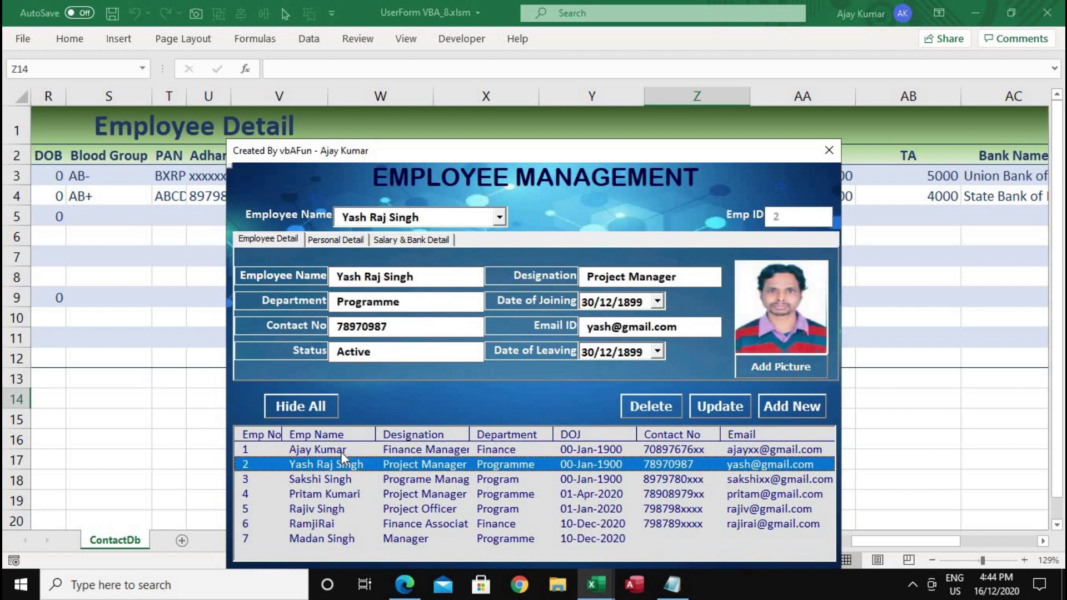